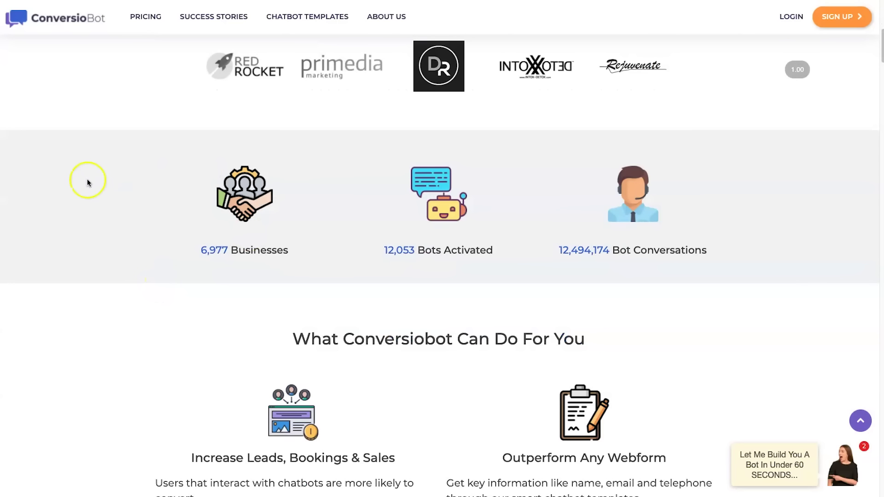
- Examine the homepage statistics on businesses, activated bots and bot conversations by highlighting each figure
left_click_drag(149, 260, 323, 255)
left_click(325, 255)
left_click_drag(101, 267, 255, 255)
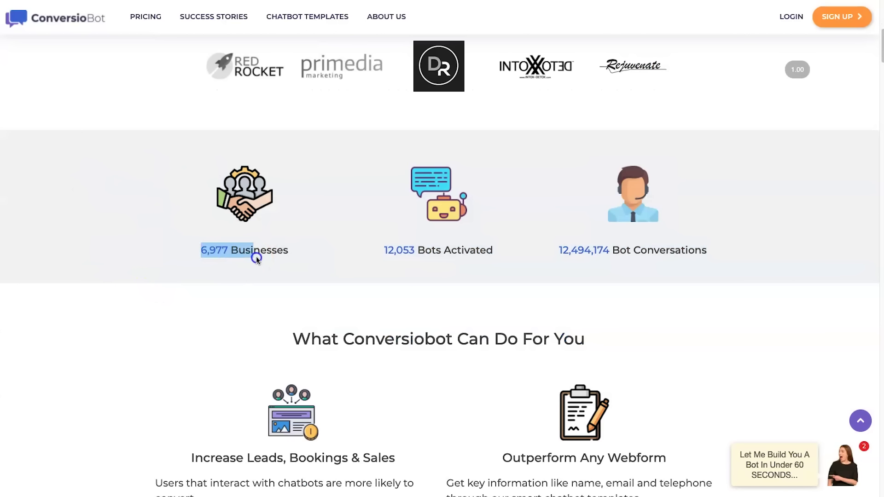
left_click(301, 267)
left_click_drag(333, 253, 416, 251)
left_click(308, 271)
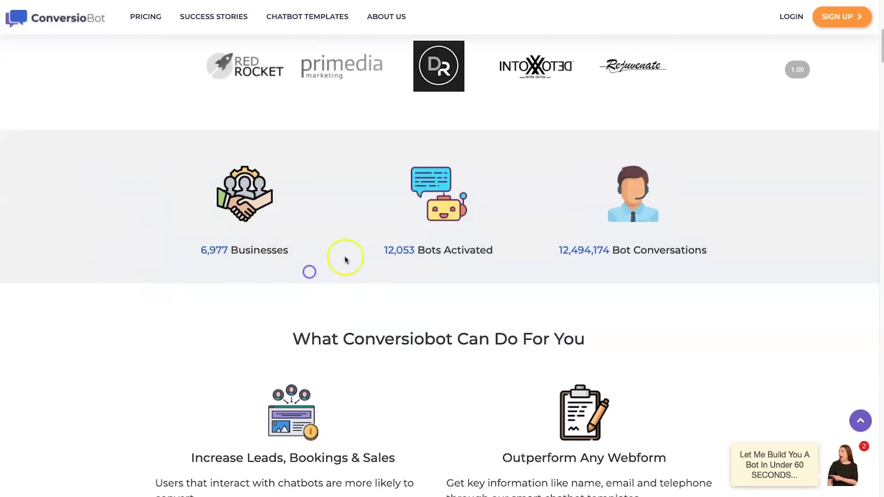
left_click_drag(549, 250, 746, 251)
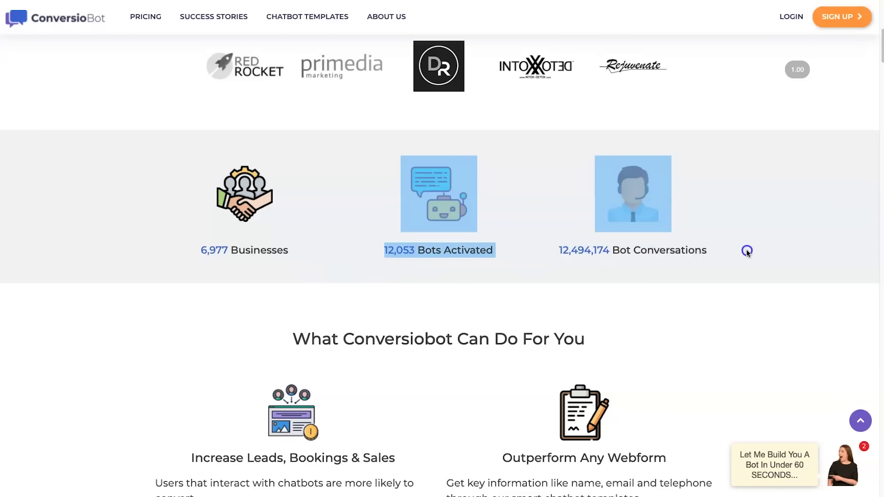
left_click(731, 266)
- Review the "How Does ConversioBot Work?" diagram, highlighting its list of lead, sale, booking and support uses
scroll(670, 275, "down", 2)
scroll(660, 275, "down", 10)
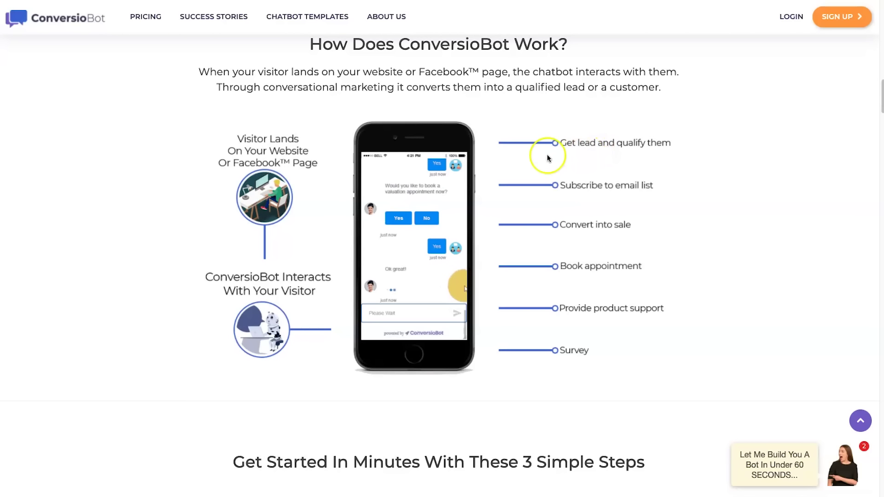
left_click_drag(724, 149, 598, 144)
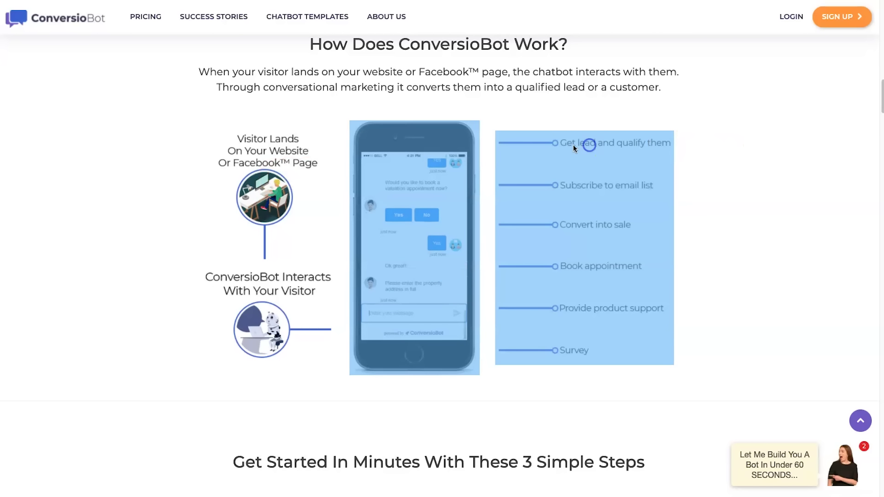
left_click(583, 145)
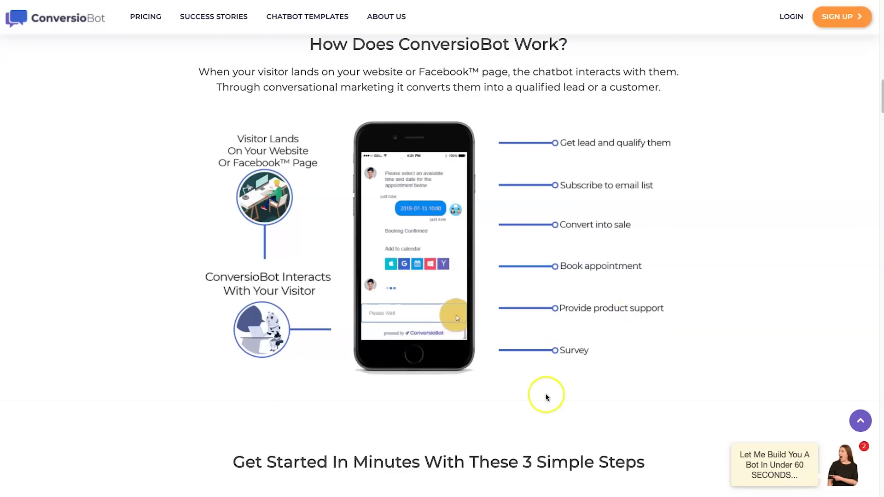
- Read through the three simple steps for getting started with a chatbot template and its website code
scroll(393, 278, "down", 1)
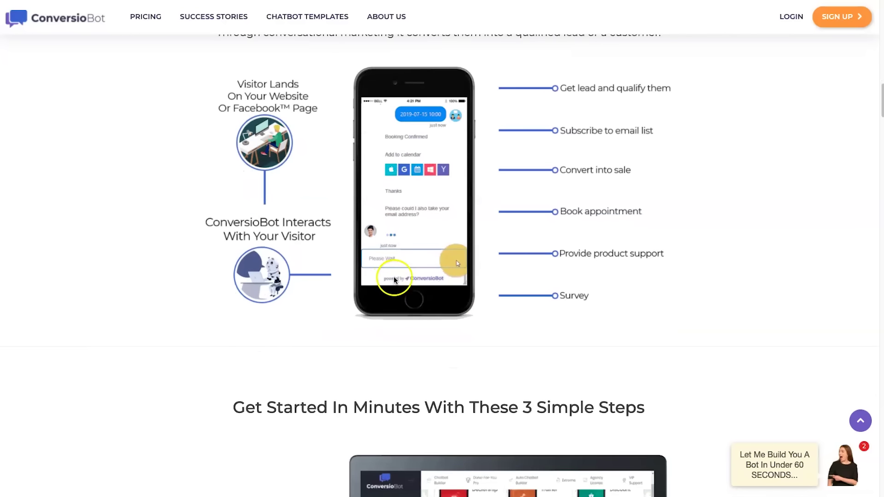
scroll(394, 280, "down", 4)
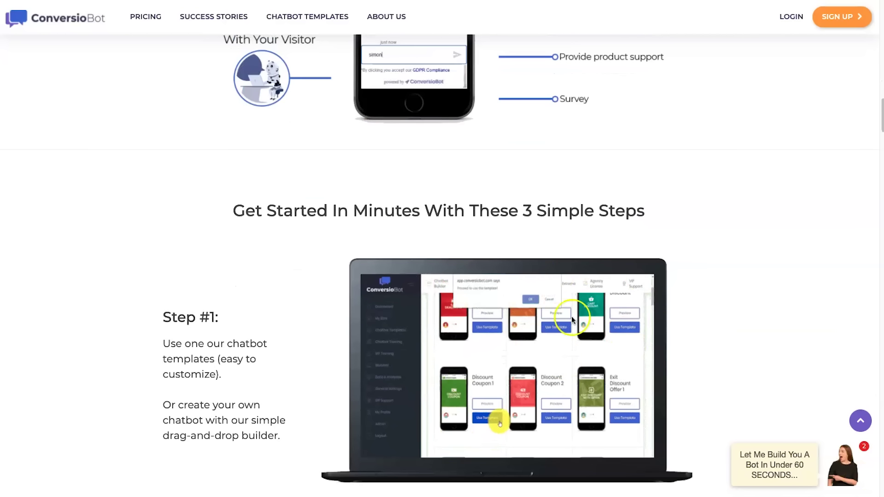
scroll(394, 280, "down", 1)
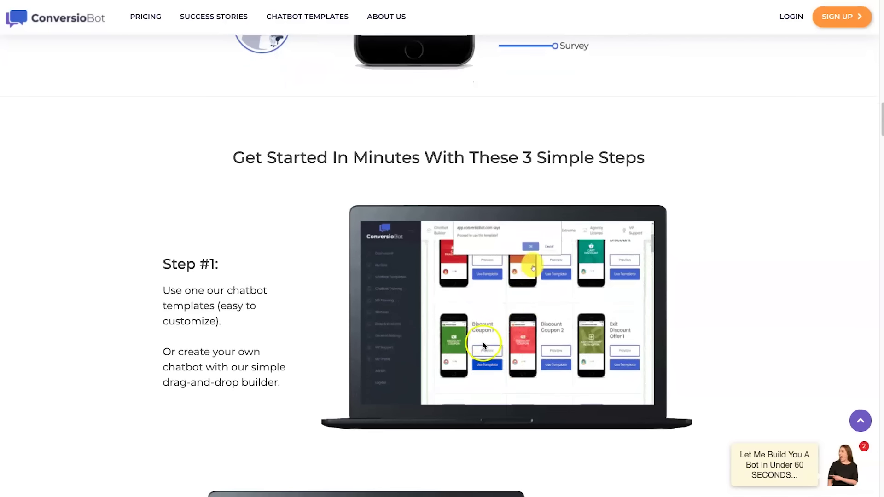
scroll(394, 279, "down", 7)
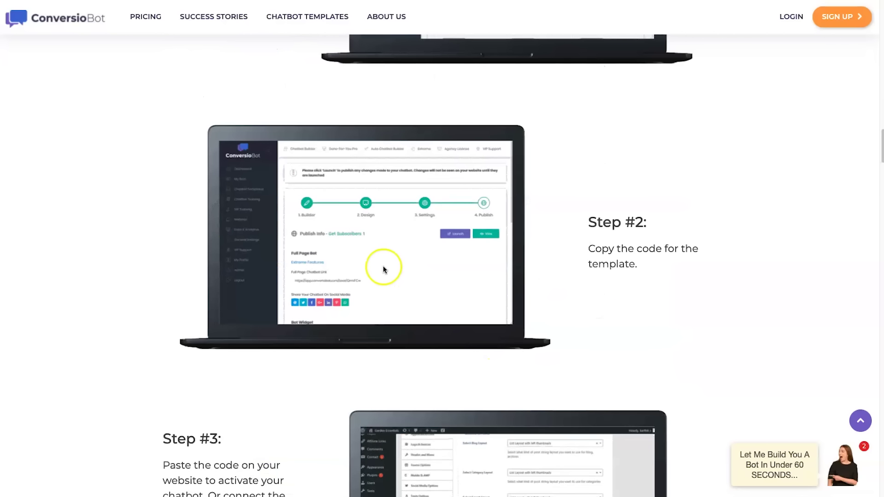
scroll(385, 270, "down", 3)
- Look over the supported website platforms and marketing automation integrations, and return to the homepage's opening section
scroll(464, 348, "down", 6)
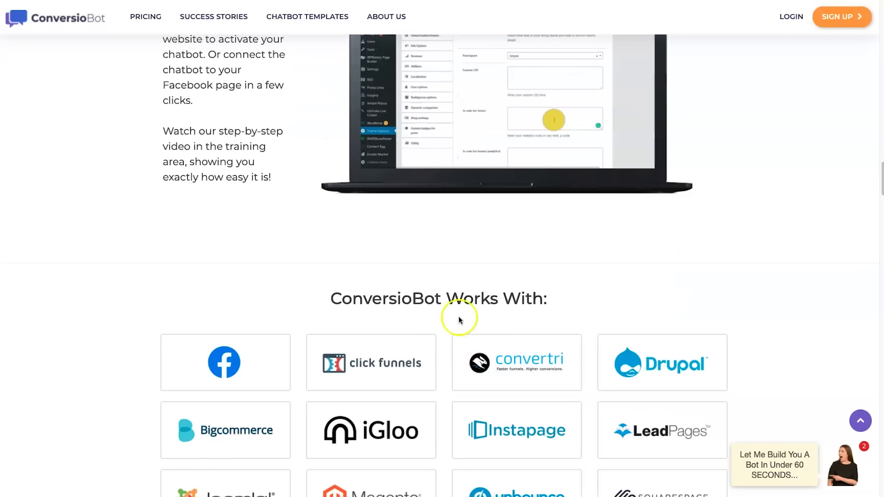
scroll(459, 320, "down", 10)
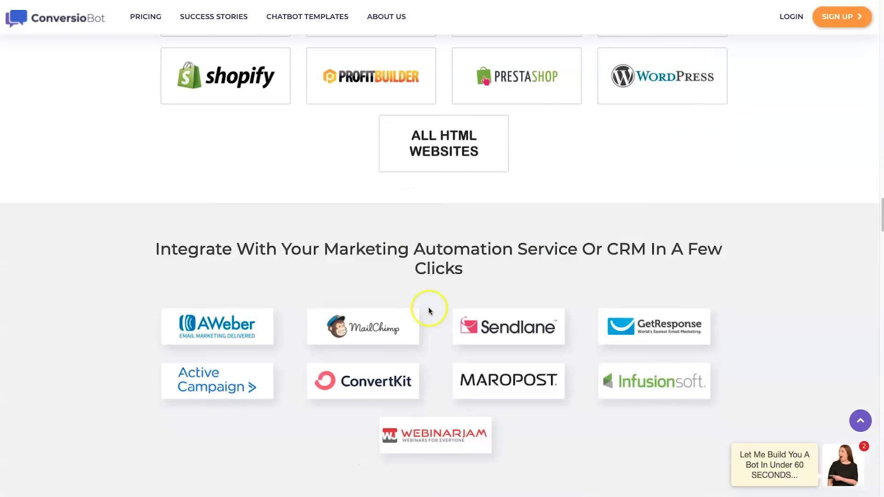
scroll(426, 314, "down", 10)
scroll(422, 336, "up", 20)
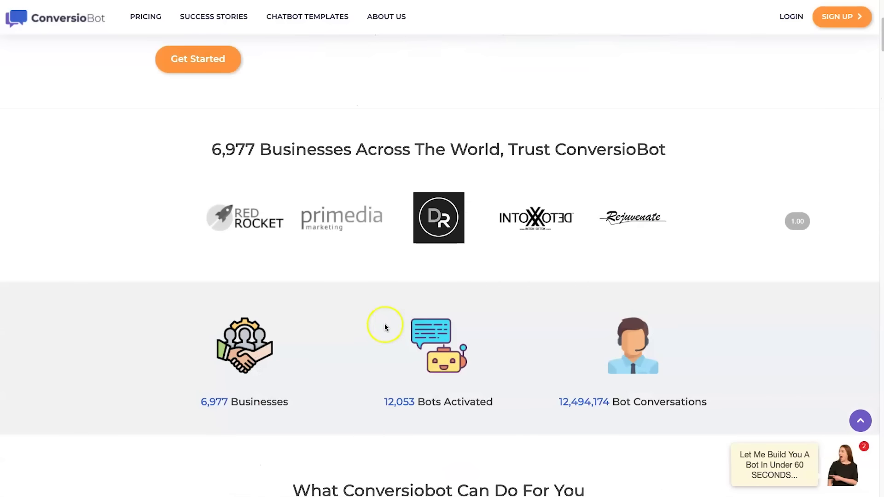
scroll(385, 327, "up", 5)
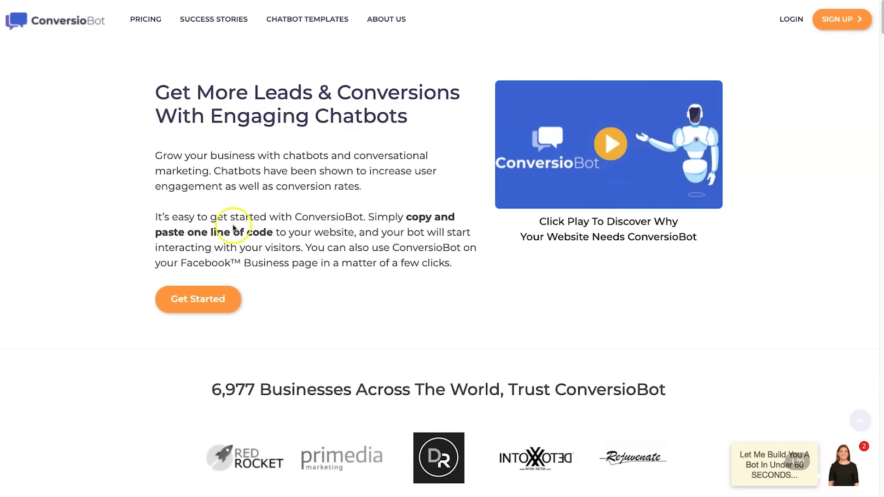
- Open the pricing page and compare the features included in the Lite and PRO plans
left_click(141, 23)
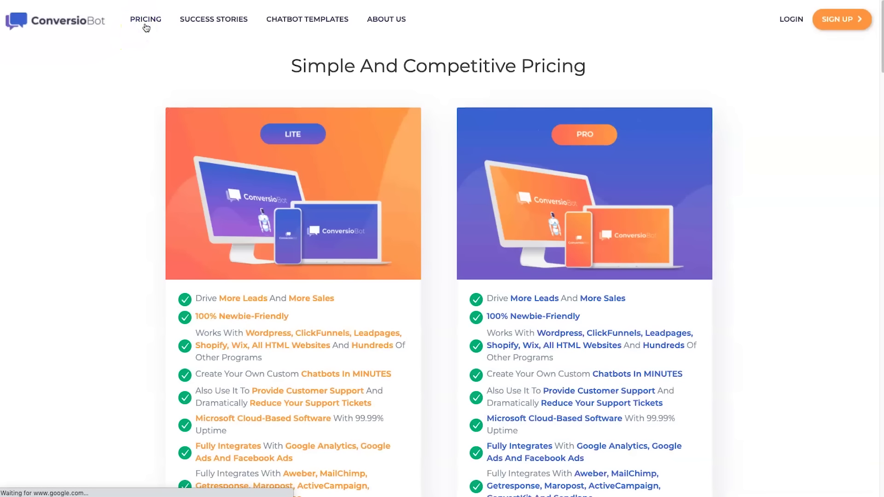
scroll(152, 130, "down", 10)
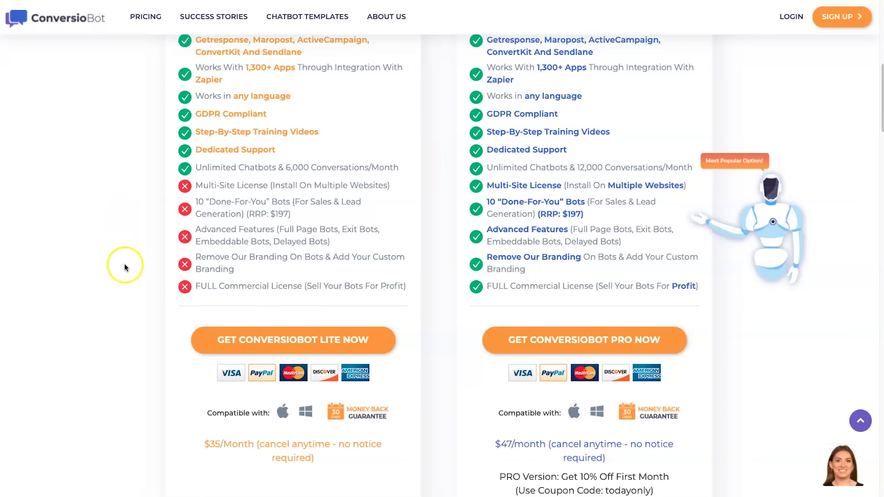
scroll(124, 267, "down", 2)
scroll(182, 336, "up", 3)
scroll(206, 318, "down", 3)
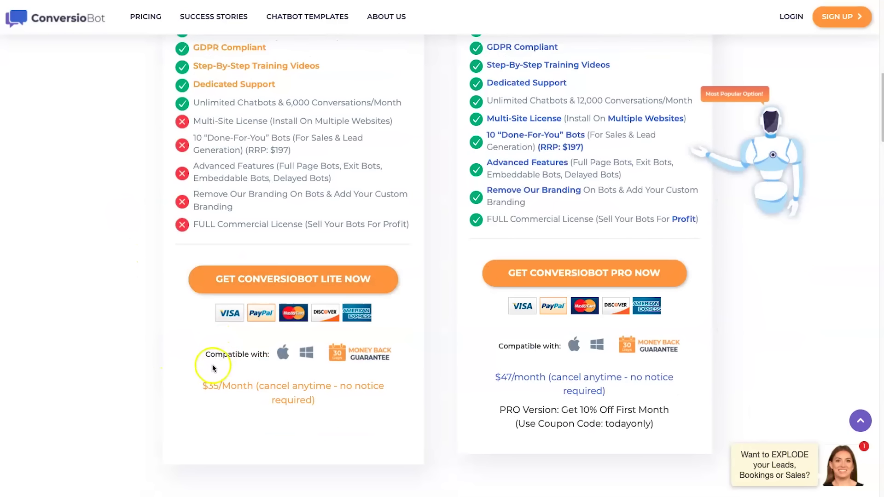
- Mute the system sound and examine the PRO plan's monthly price
key("XF86AudioMute")
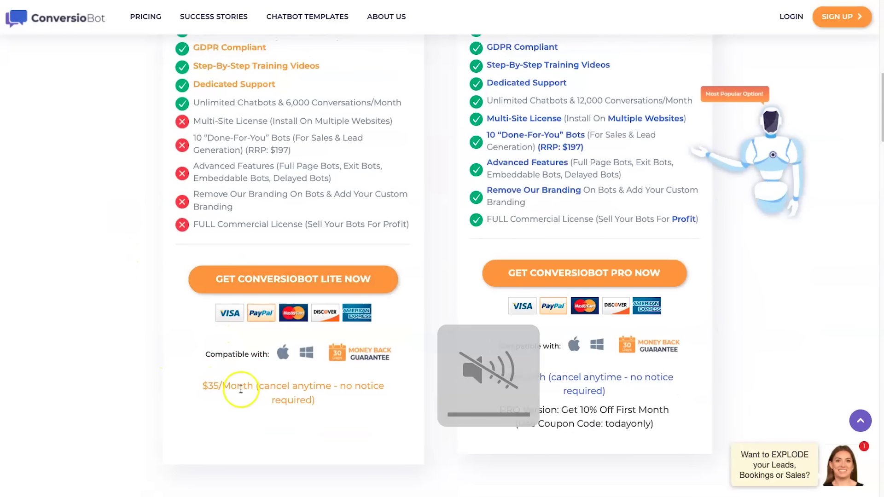
left_click_drag(513, 388, 533, 387)
left_click(495, 408)
scroll(481, 365, "up", 1)
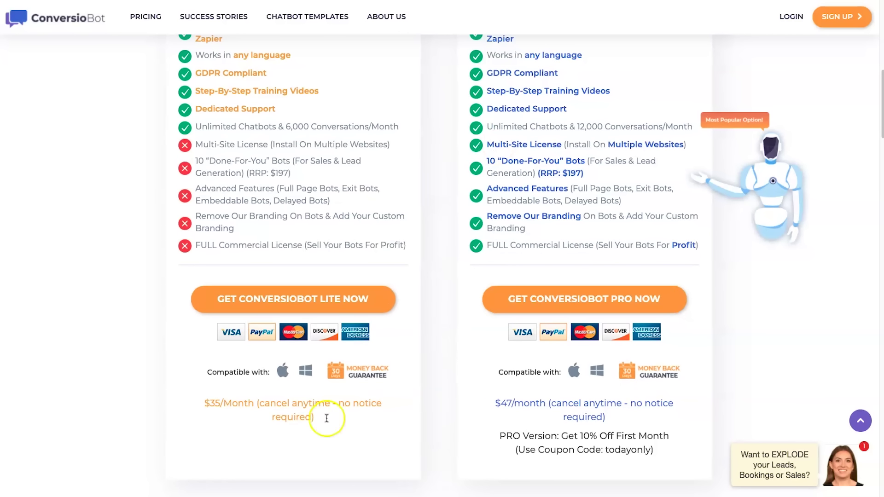
- Highlight the PRO plan's done-for-you bots and branding-removal features in its feature list
left_click_drag(486, 165, 590, 178)
left_click(590, 178)
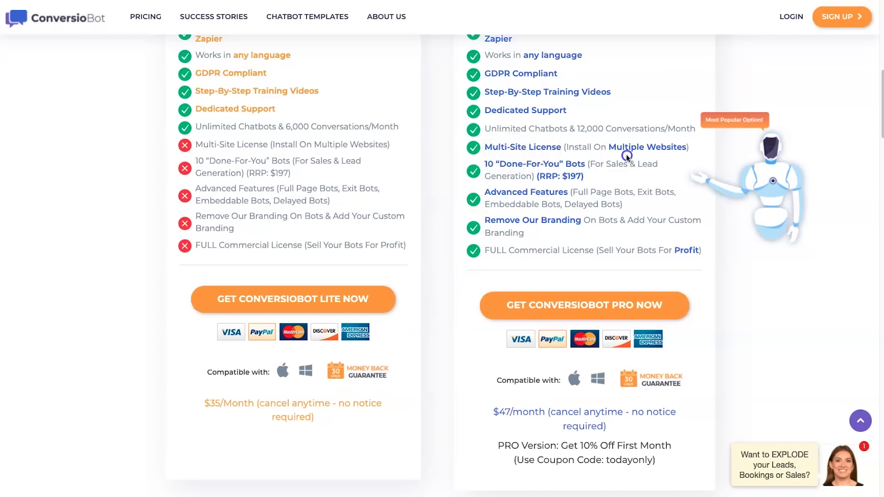
left_click_drag(525, 230, 490, 216)
left_click(493, 219)
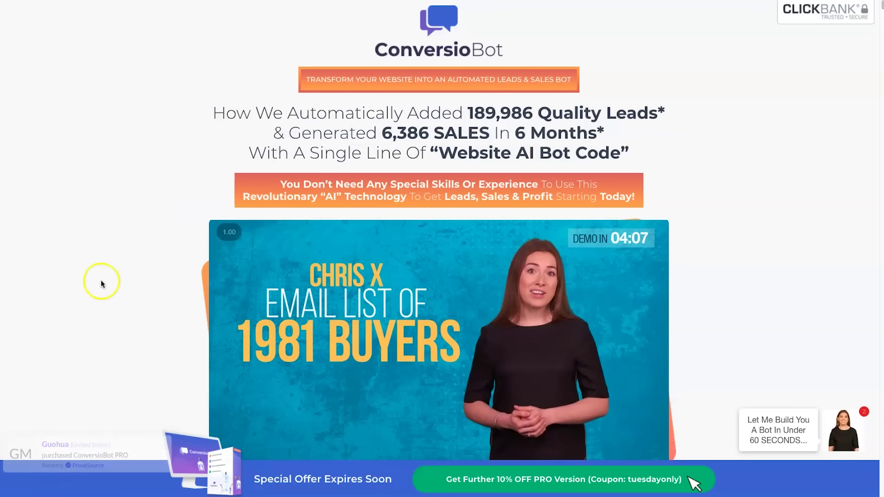
- Browse the limited-time offer sales page down to its Lite and PRO pricing boxes
scroll(143, 203, "down", 14)
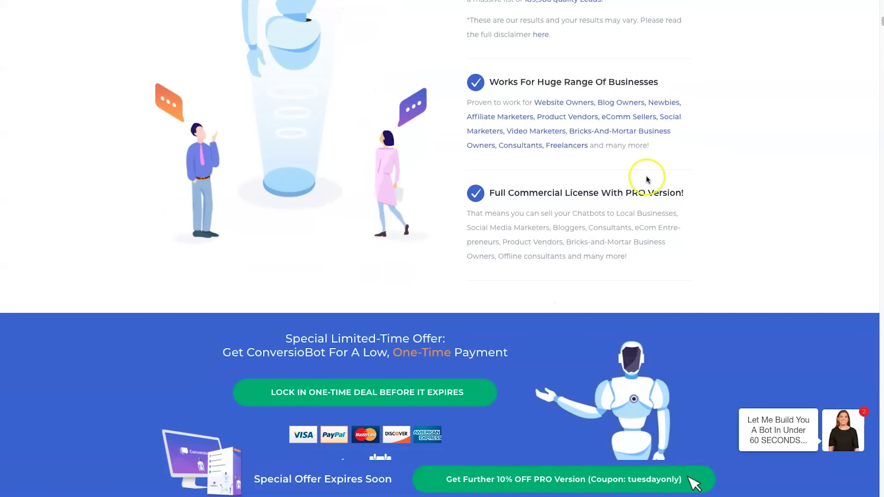
scroll(647, 180, "down", 5)
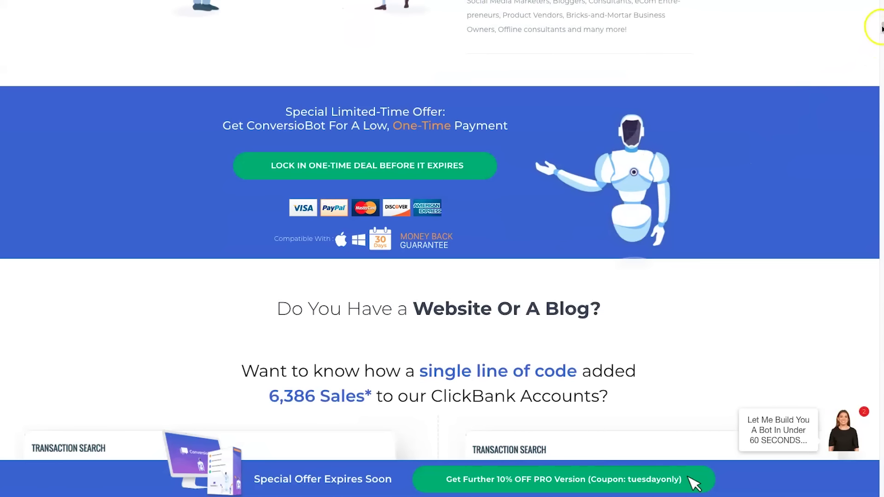
left_click_drag(881, 29, 869, 437)
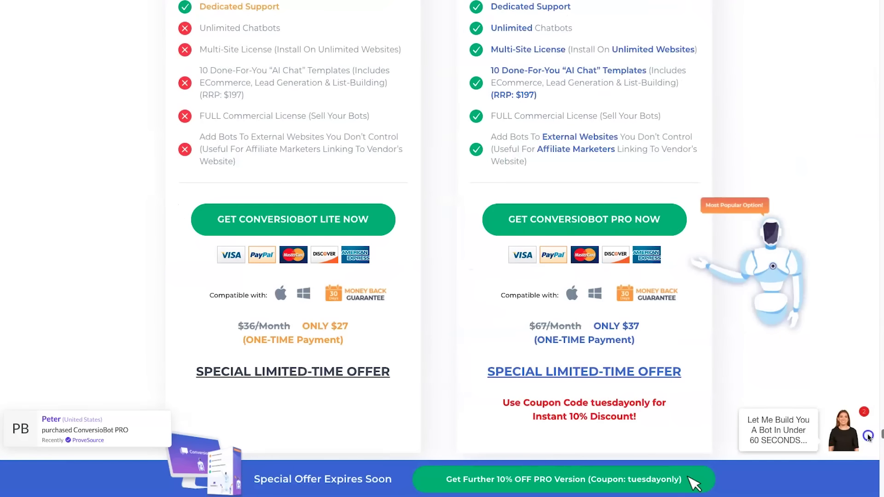
- Compare the regular and one-time payment prices of the Lite and PRO versions on the special offer page
scroll(294, 347, "down", 1)
left_click_drag(240, 299, 327, 312)
left_click(344, 293)
left_click(314, 304)
left_click_drag(525, 298, 627, 316)
left_click(642, 302)
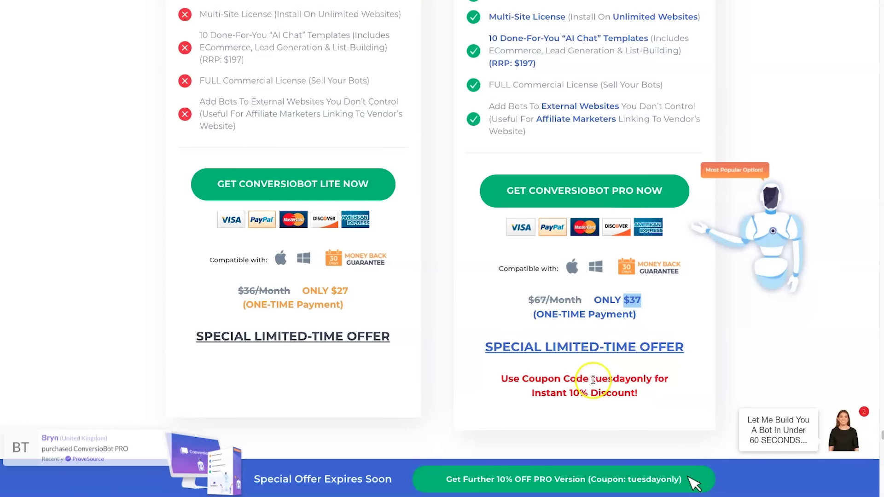
- Highlight the PRO offer's coupon code, its percentage discount and the one-time price
left_click_drag(593, 380, 658, 381)
left_click_drag(563, 394, 607, 391)
left_click(608, 390)
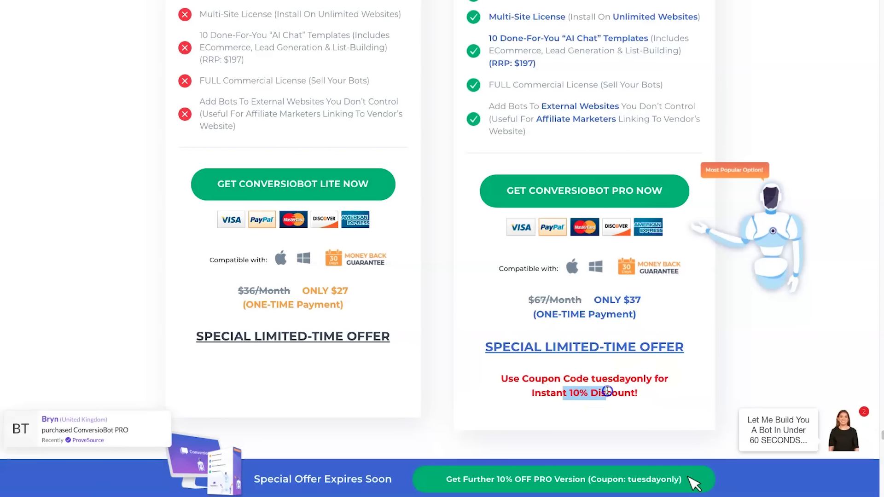
left_click_drag(602, 296, 646, 304)
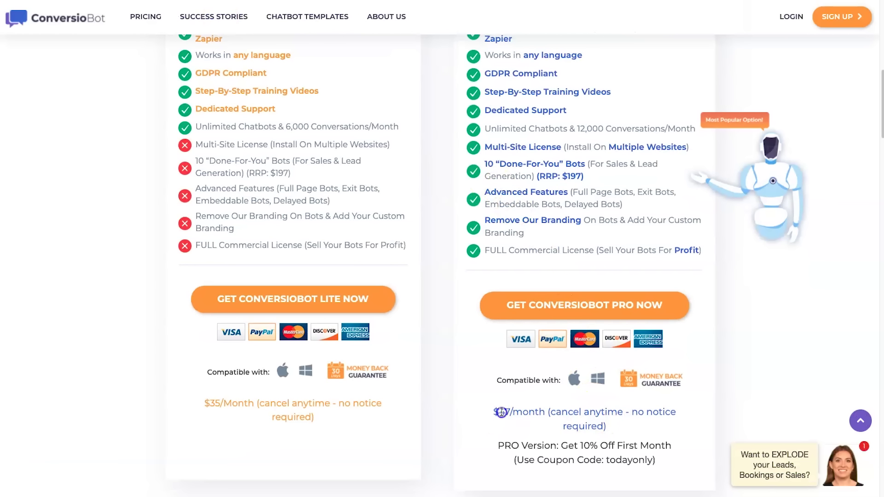
- Switch back to the regular pricing page and check the PRO plan's monthly price and coupon note
left_click_drag(501, 412, 569, 411)
left_click(461, 263)
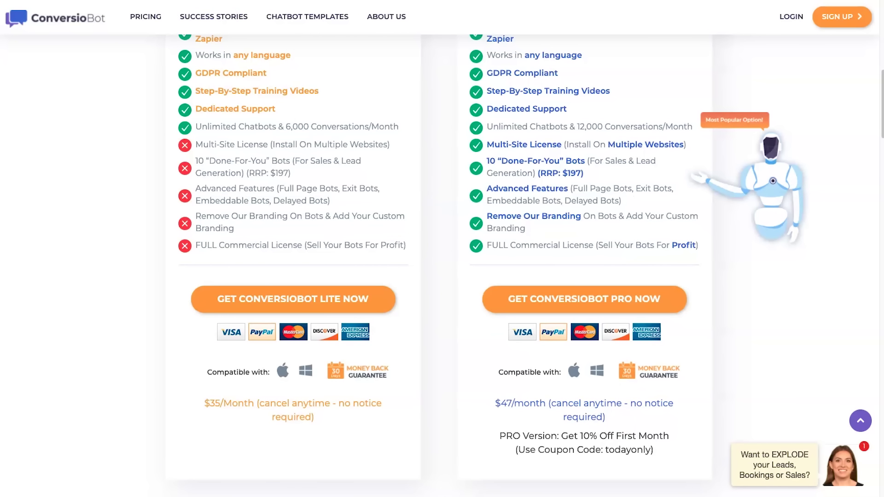
left_click_drag(629, 459, 657, 459)
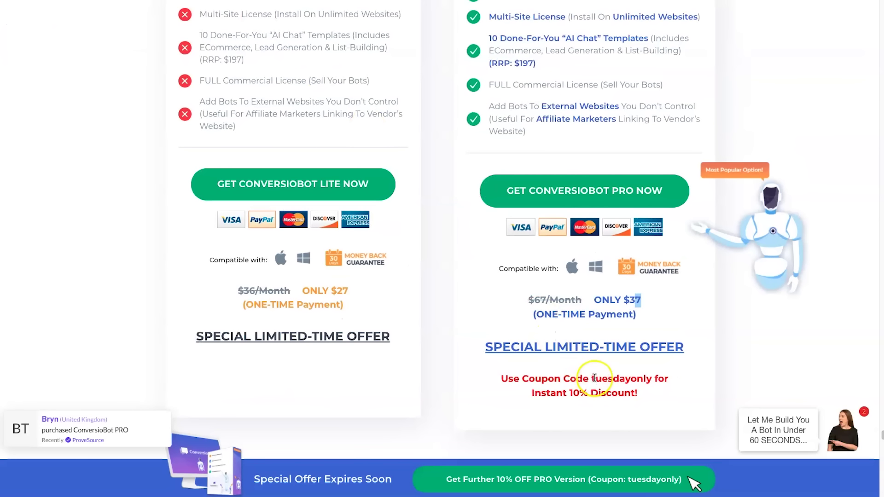
- Highlight the coupon code on the special offer page and open the checkout for ConversioBot PRO
left_click_drag(595, 378, 662, 378)
left_click(662, 379)
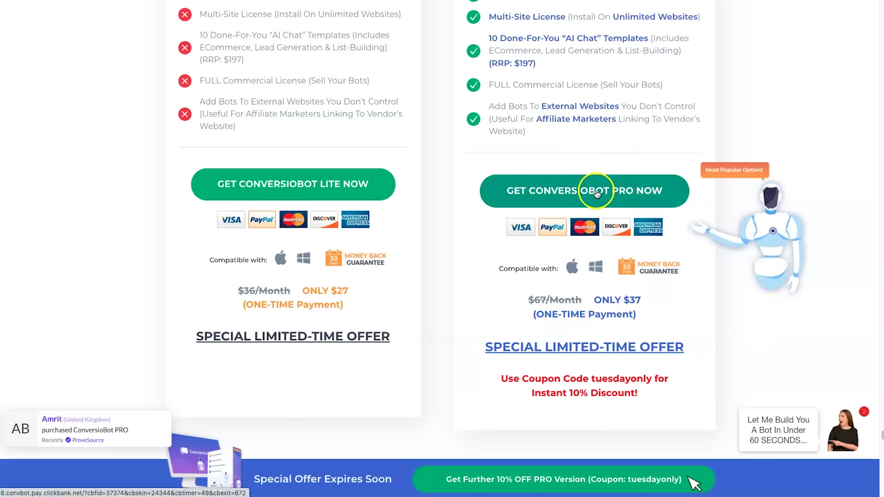
left_click(596, 191)
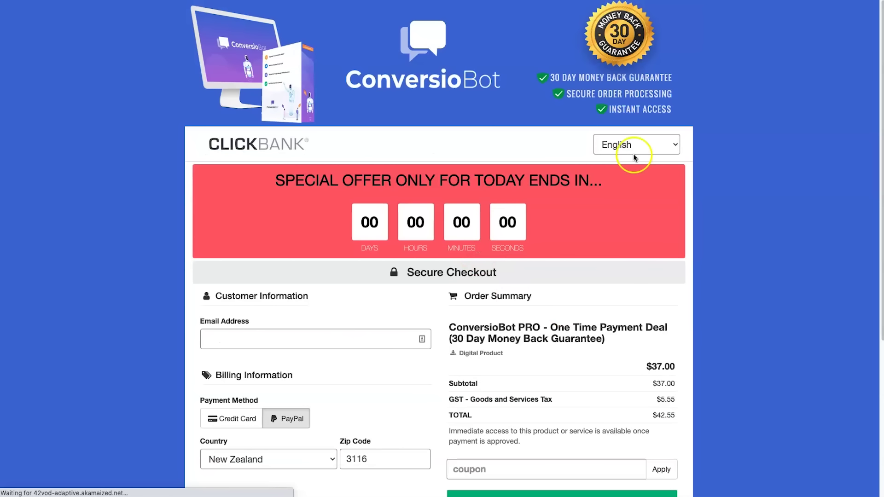
- Examine the PRO order summary, coupon field, payment options and terms of sale on the ClickBank checkout page
scroll(623, 184, "down", 3)
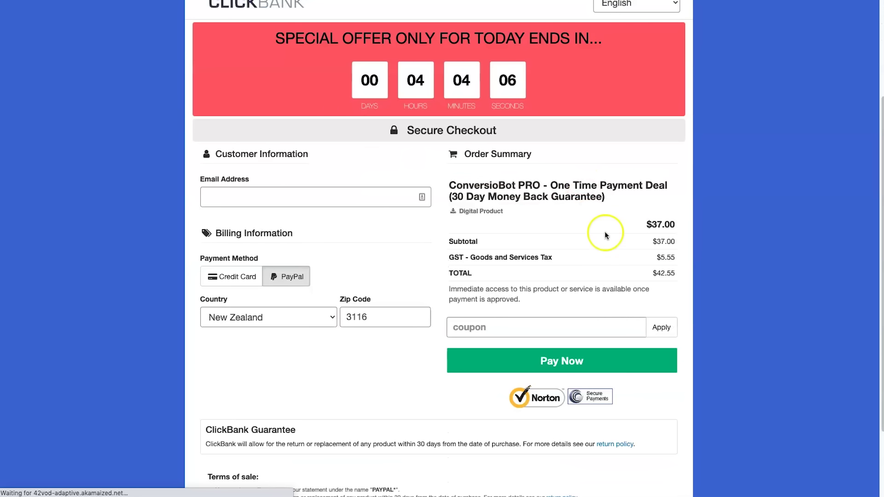
left_click(857, 23)
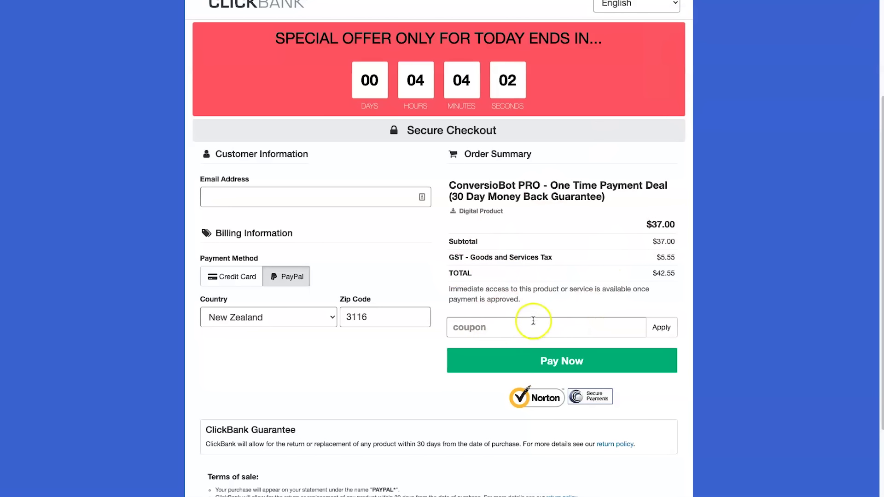
triple_click(662, 218)
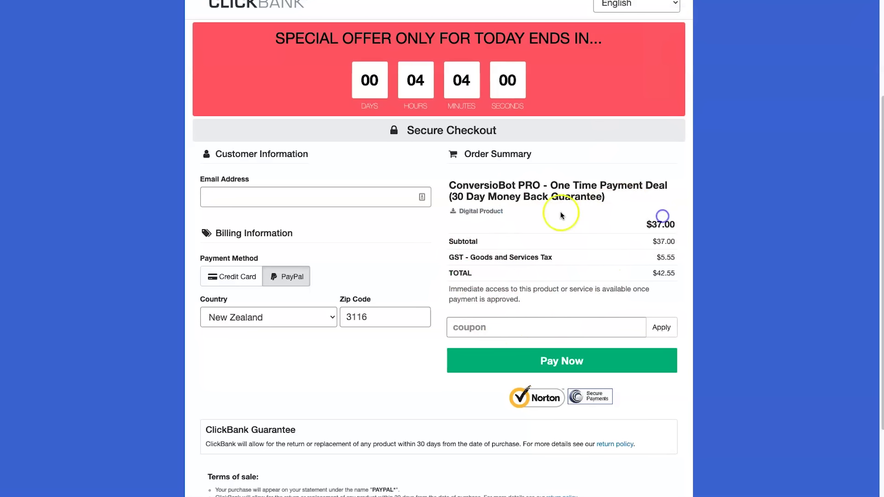
scroll(567, 158, "up", 3)
scroll(489, 160, "down", 5)
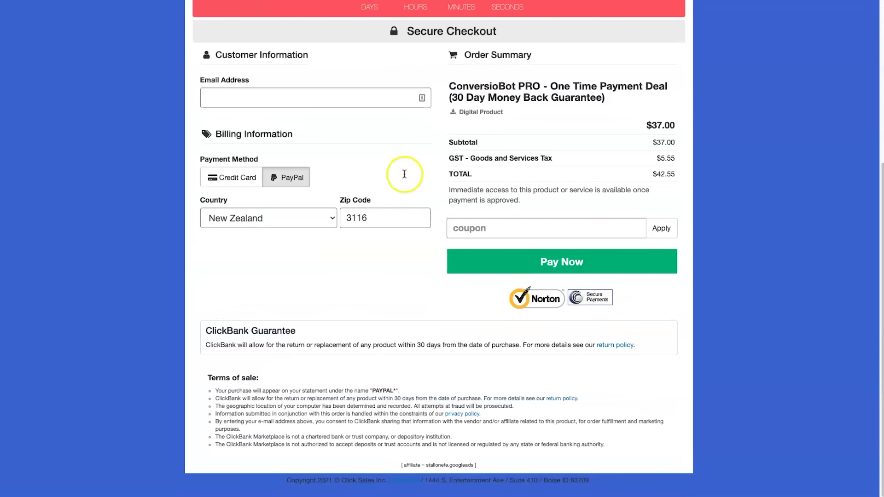
- Switch the checkout's payment method to Credit Card to view its card fields, and return it to PayPal
scroll(361, 258, "up", 2)
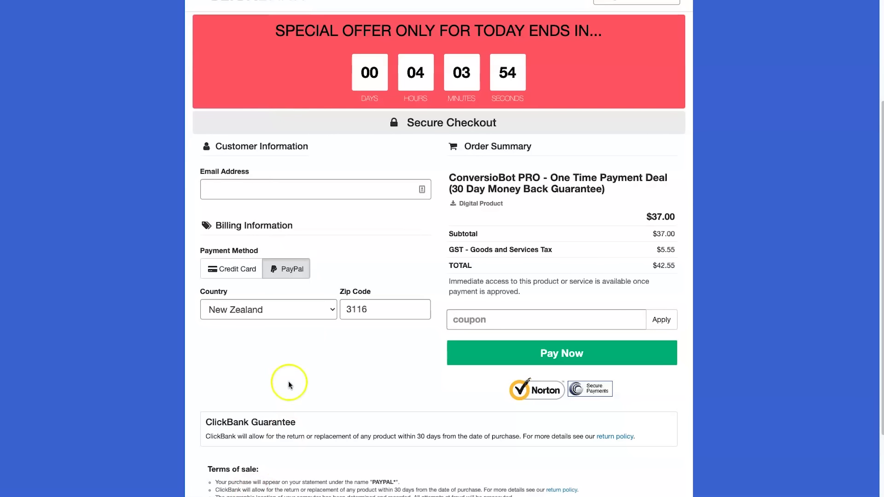
left_click(220, 269)
left_click(286, 273)
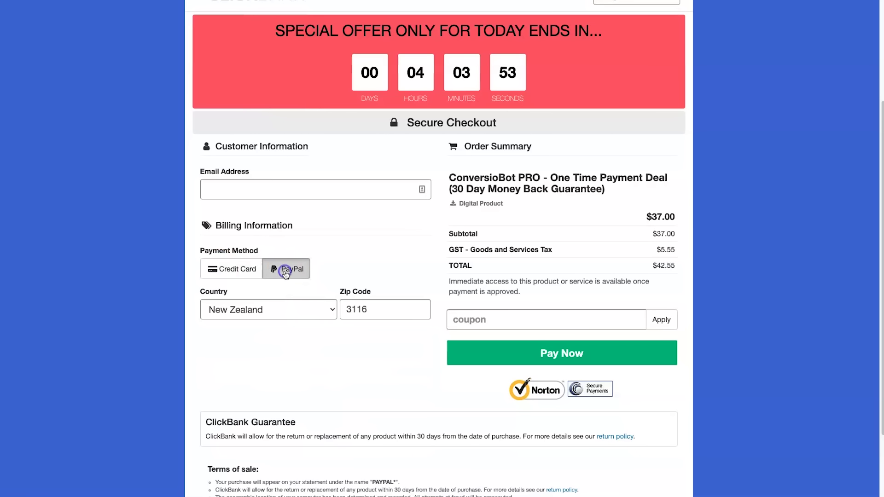
left_click(243, 268)
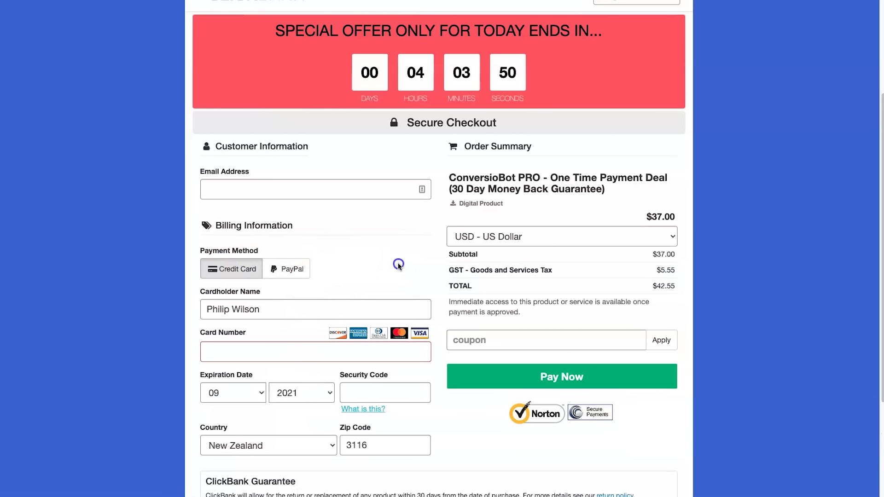
left_click(284, 267)
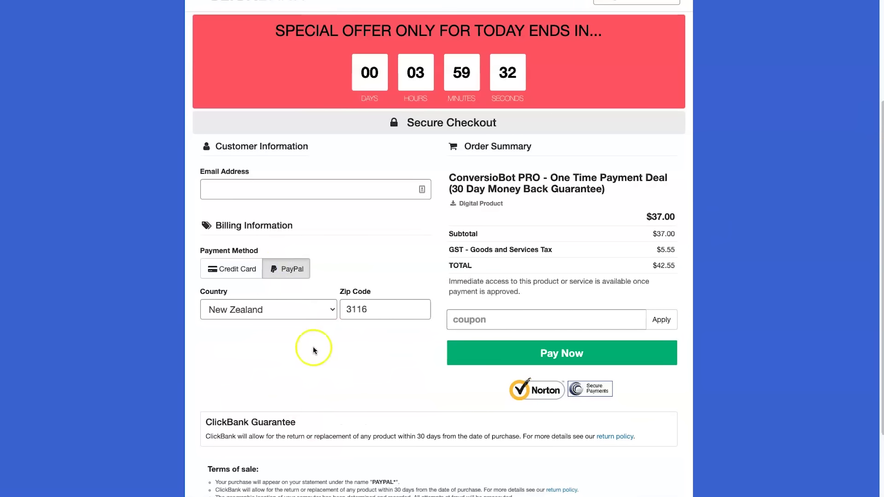
- Highlight the Goods and Services Tax line in the order summary and set the billing country to United States
left_click_drag(450, 250, 504, 250)
left_click(593, 247)
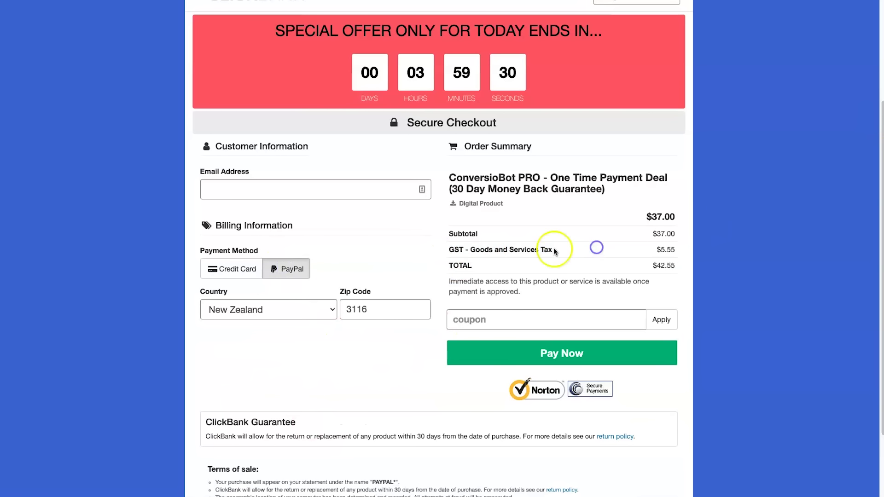
left_click(283, 309)
left_click(283, 240)
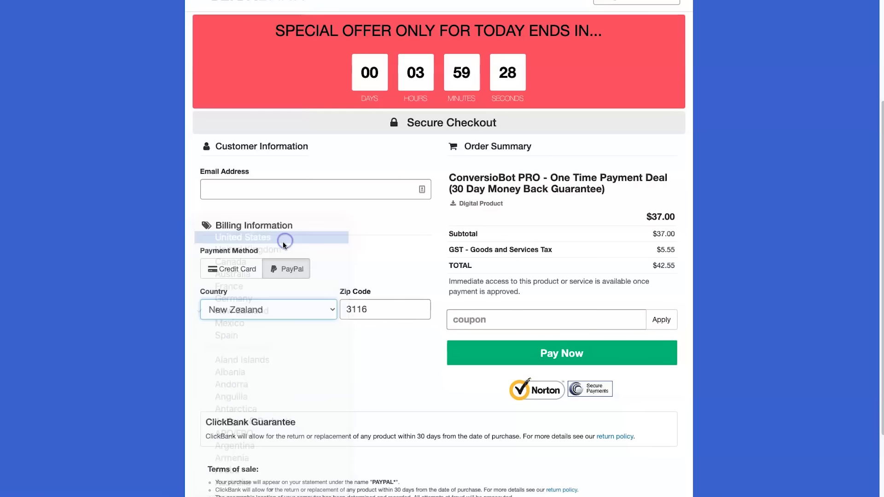
- Check the tax line and highlight the total amount in the PRO order summary
left_click(627, 263)
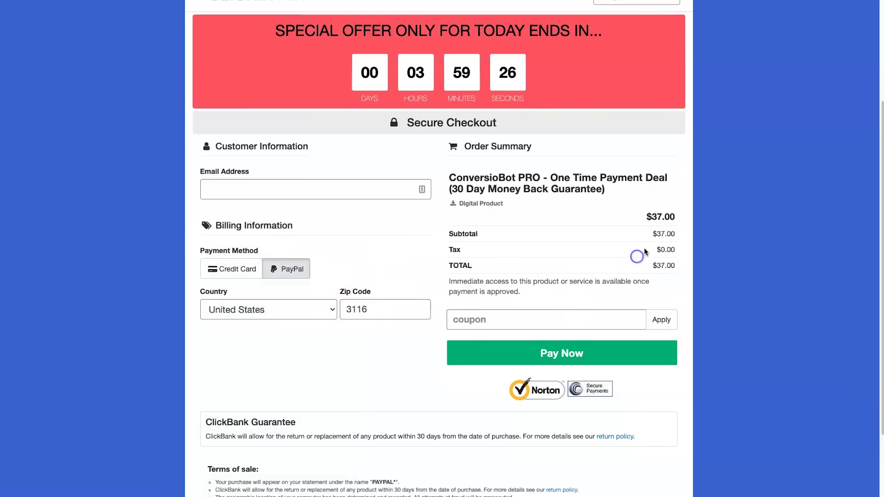
key("ctrl+a")
left_click(668, 264)
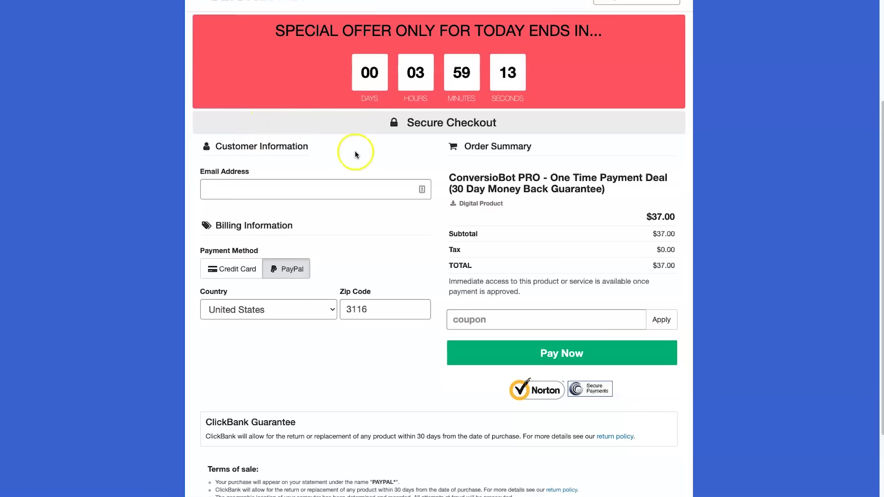
left_click(658, 265)
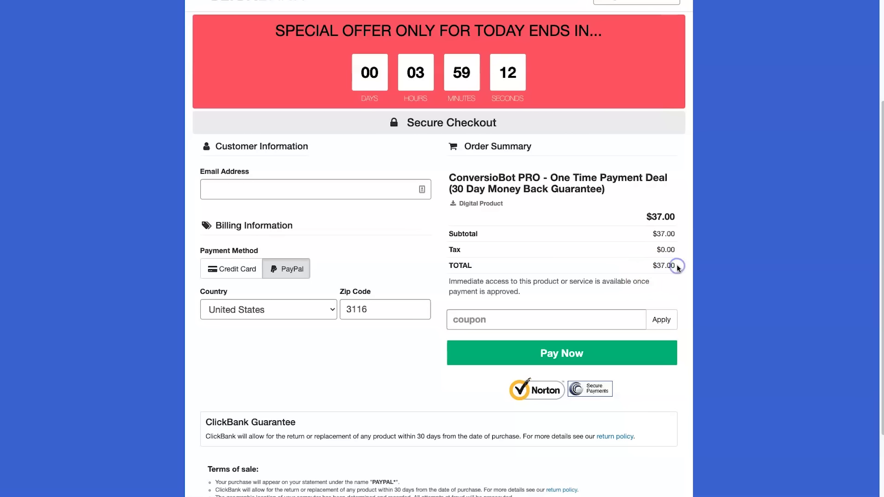
left_click(654, 268)
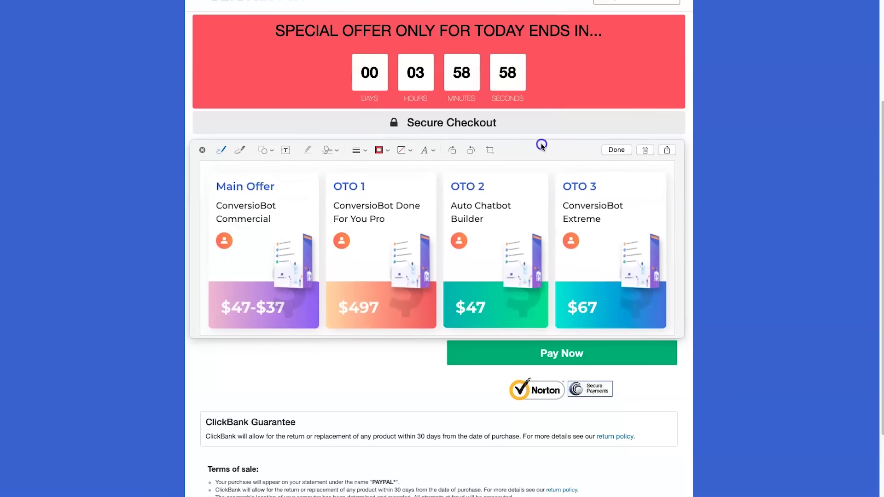
- Compare the floating price image of the main offer and OTO 1 to 3 with the checkout total, and move it off screen
left_click_drag(542, 133, 544, 119)
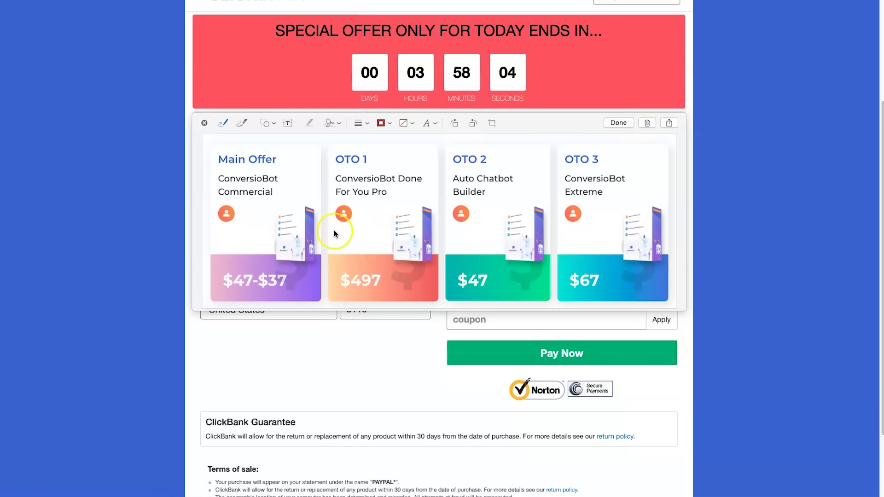
left_click_drag(553, 137, 883, 168)
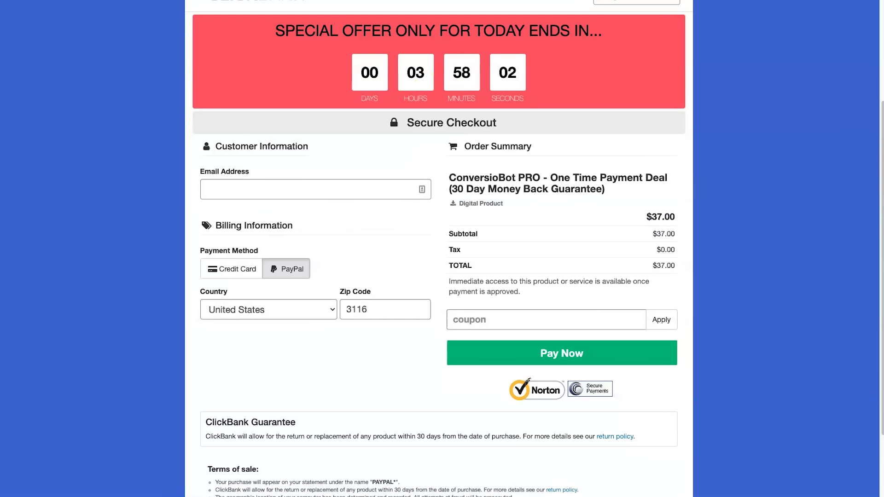
left_click_drag(653, 261, 683, 261)
left_click(683, 261)
left_click_drag(883, 180, 646, 140)
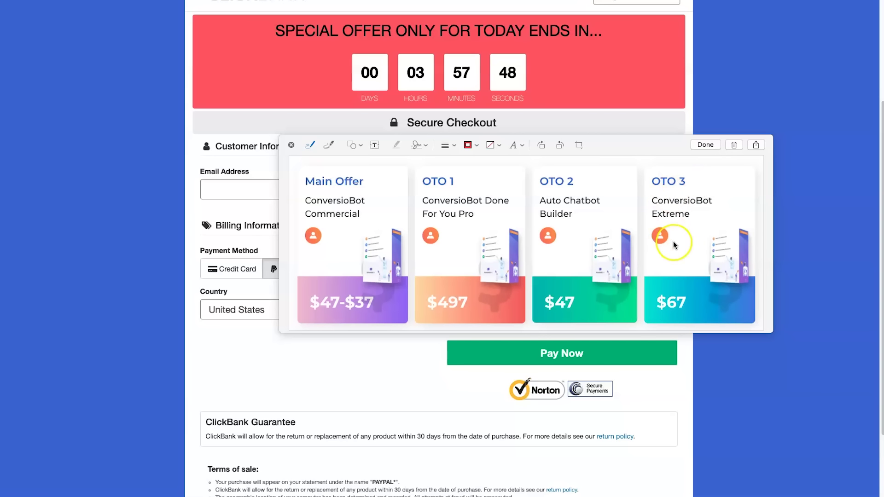
left_click_drag(597, 153, 883, 125)
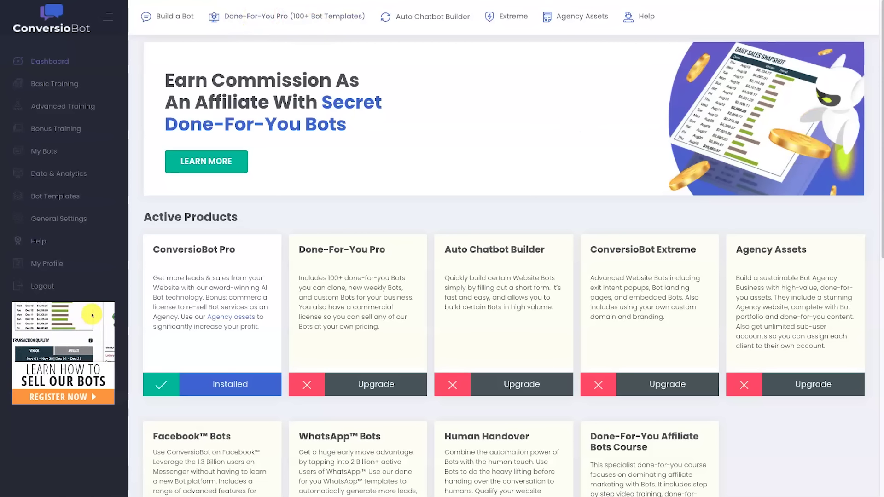
- Check the offer price image against the Active Products and upgrades on the ConversioBot dashboard
left_click_drag(880, 132, 658, 91)
left_click_drag(449, 142, 489, 153)
left_click(335, 87)
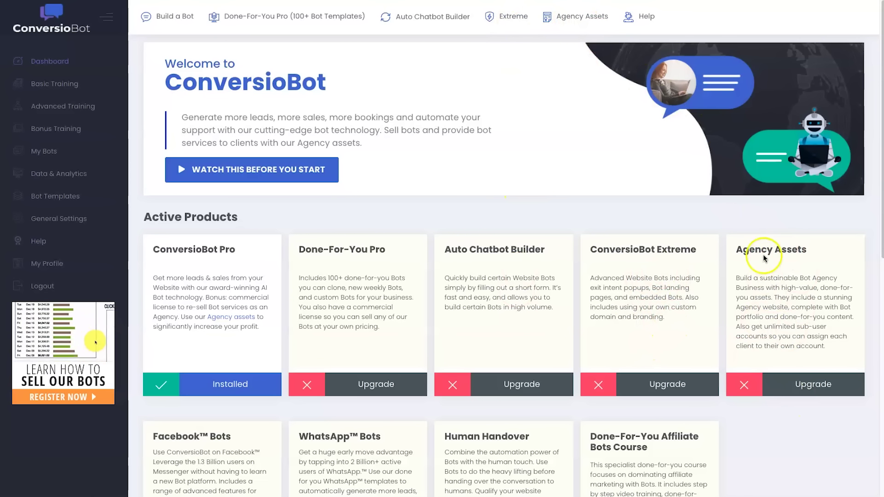
scroll(237, 331, "down", 3)
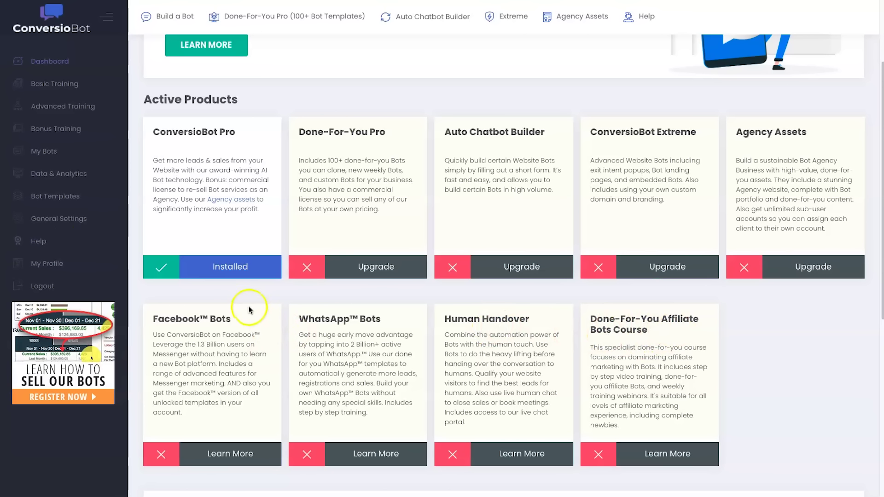
scroll(285, 240, "up", 3)
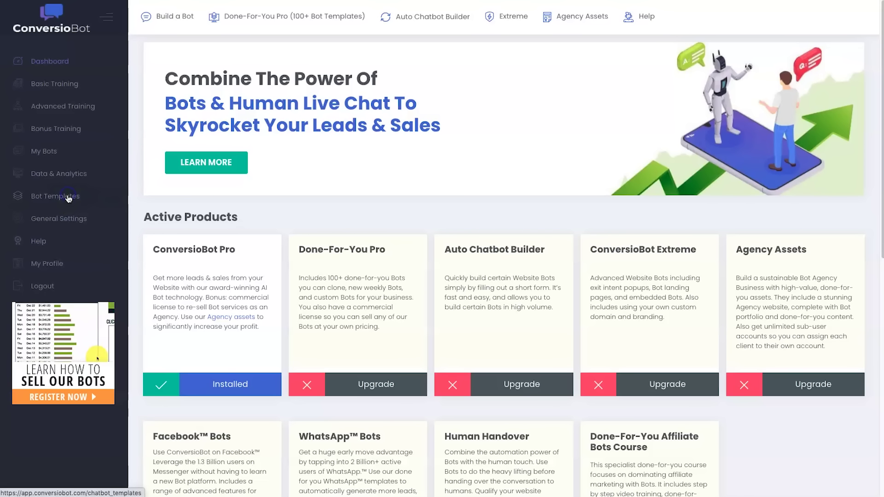
- Open the bot templates library and compare which templates are locked and which are unlocked
left_click(84, 199)
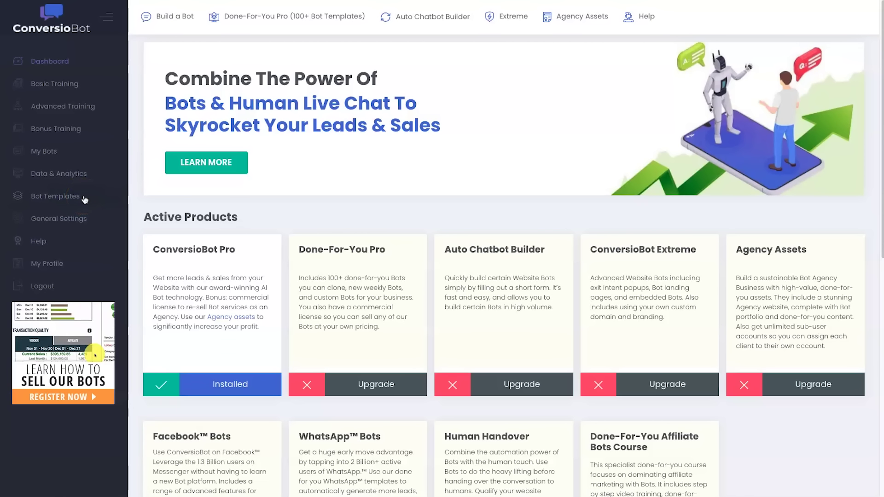
scroll(347, 216, "down", 1)
scroll(347, 217, "down", 3)
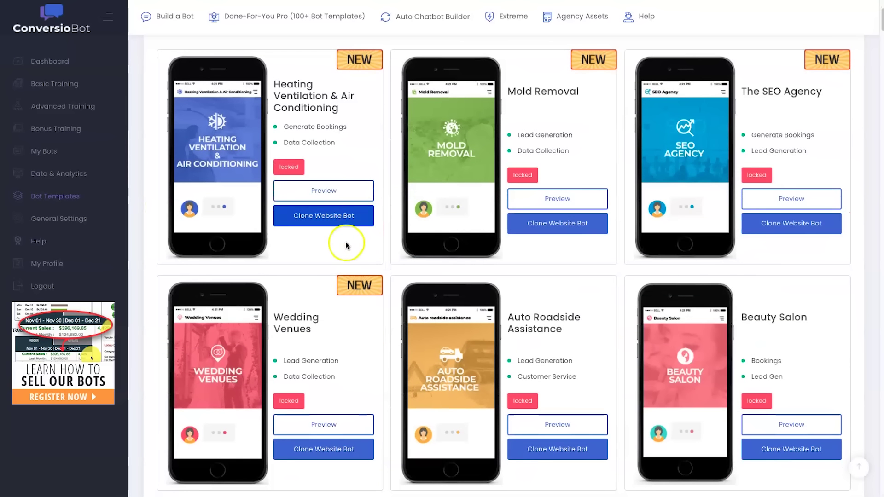
scroll(721, 218, "down", 4)
scroll(721, 217, "down", 4)
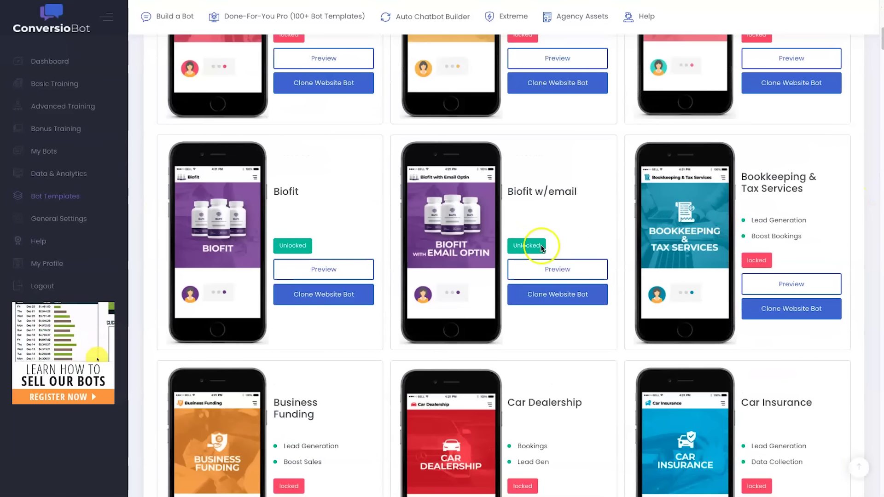
scroll(319, 217, "up", 7)
scroll(319, 217, "up", 3)
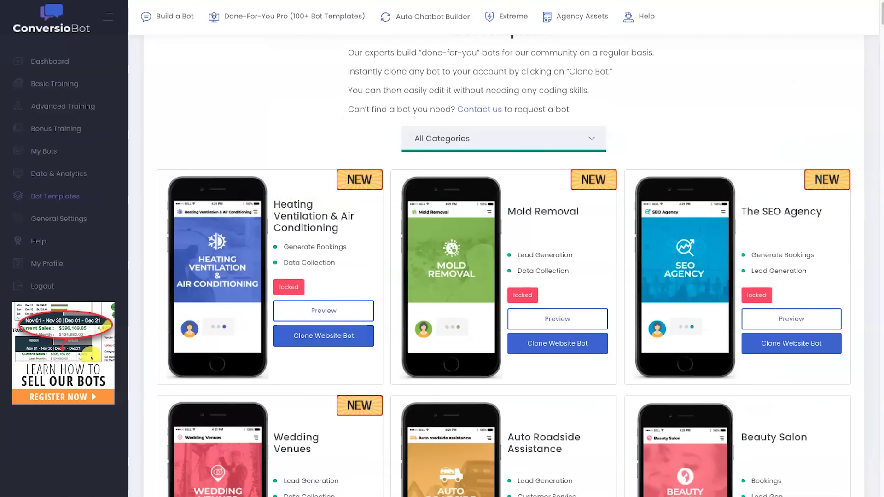
scroll(491, 217, "down", 9)
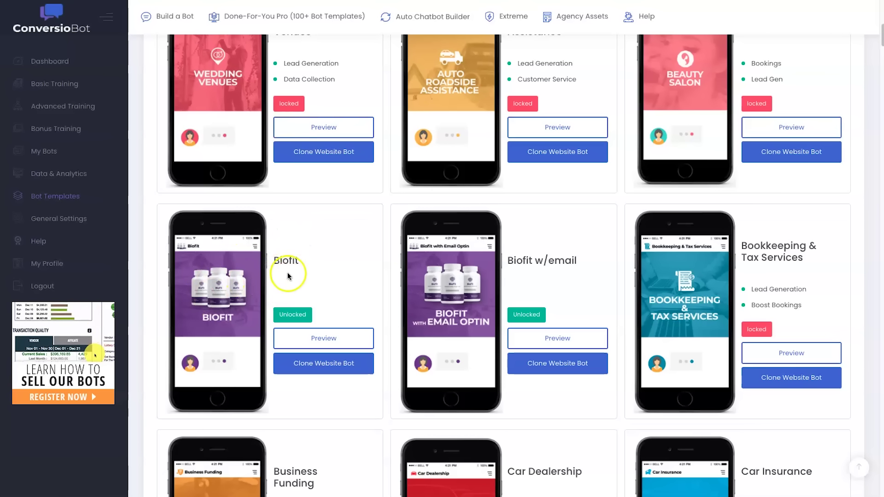
scroll(329, 296, "up", 8)
scroll(328, 296, "up", 2)
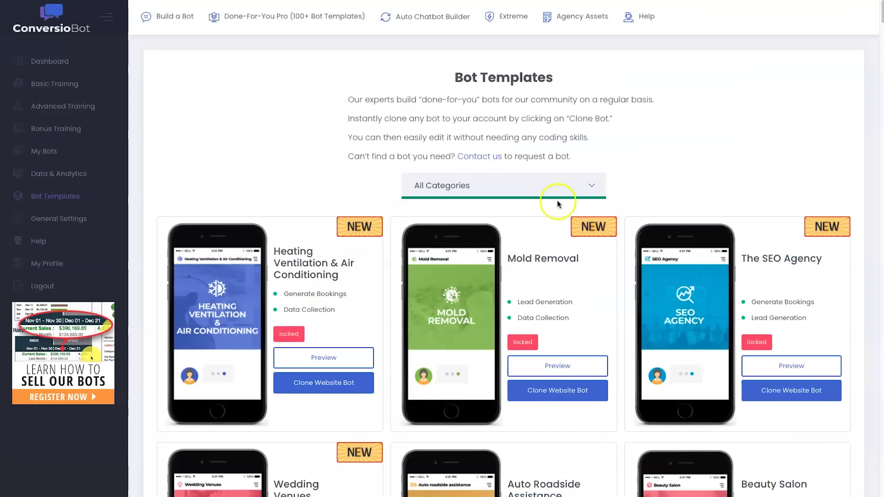
- Look through the bot template category list and close it with All Categories kept
left_click(534, 192)
scroll(509, 267, "down", 5)
scroll(500, 293, "up", 5)
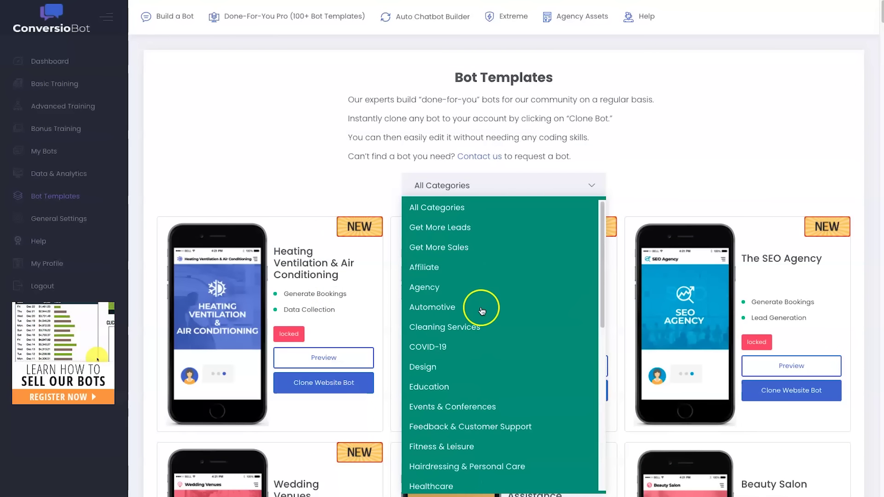
left_click(513, 155)
- Examine the range of locked and unlocked bot templates across the different business types in the library
scroll(620, 165, "down", 9)
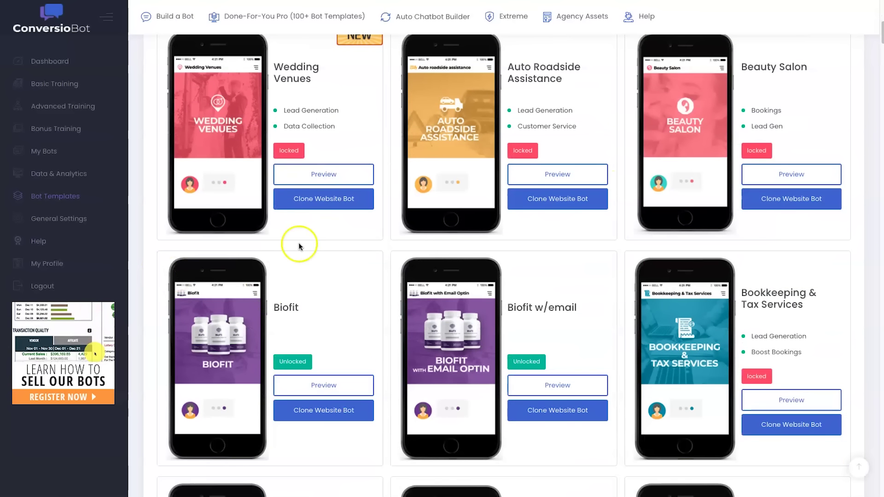
scroll(317, 321, "down", 12)
scroll(275, 360, "up", 5)
scroll(269, 358, "up", 18)
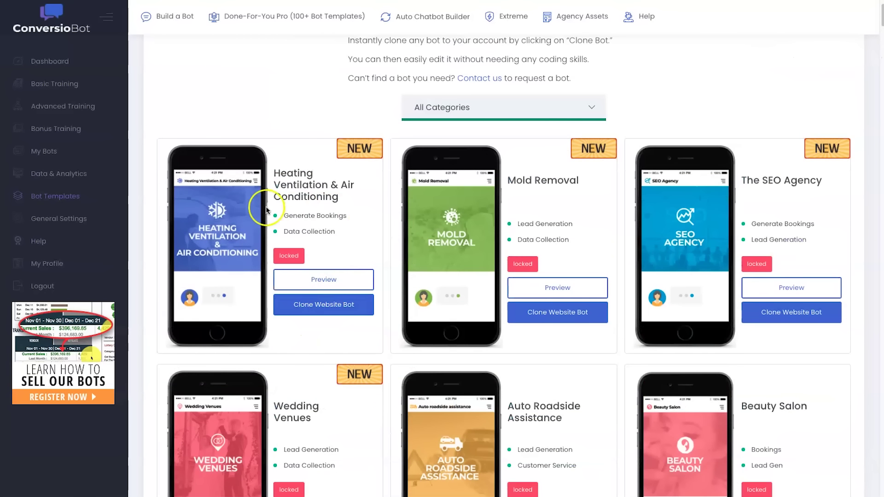
scroll(815, 184, "down", 3)
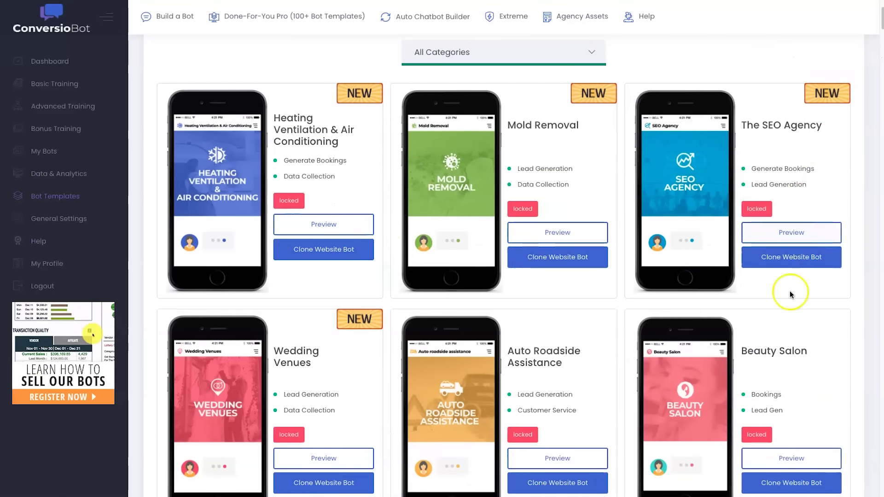
scroll(295, 267, "down", 4)
scroll(460, 368, "down", 5)
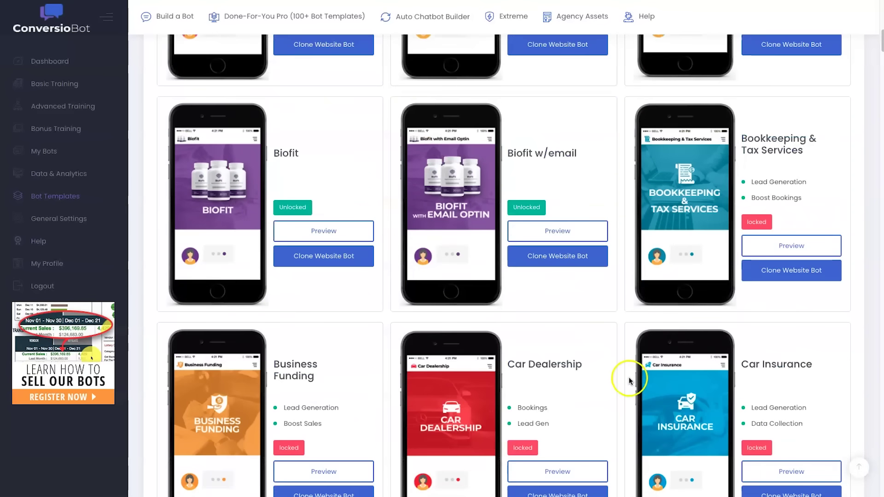
scroll(605, 298, "down", 5)
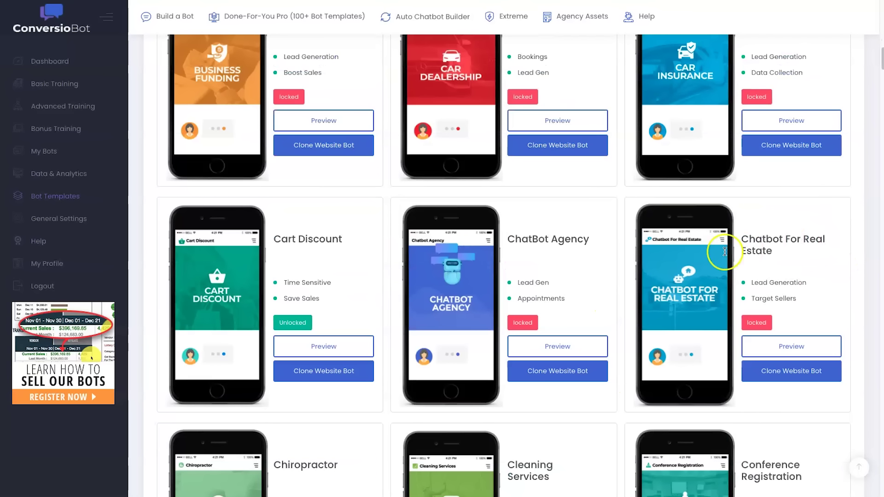
scroll(285, 251, "down", 3)
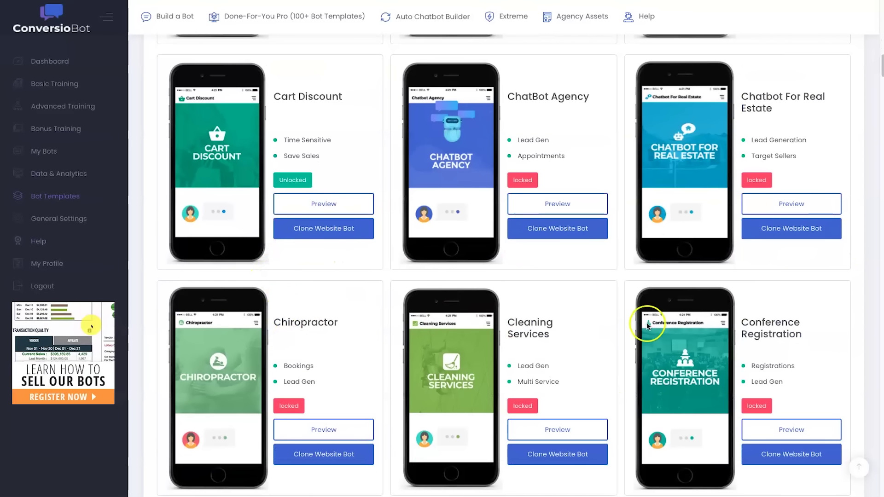
scroll(647, 322, "down", 5)
scroll(403, 290, "down", 5)
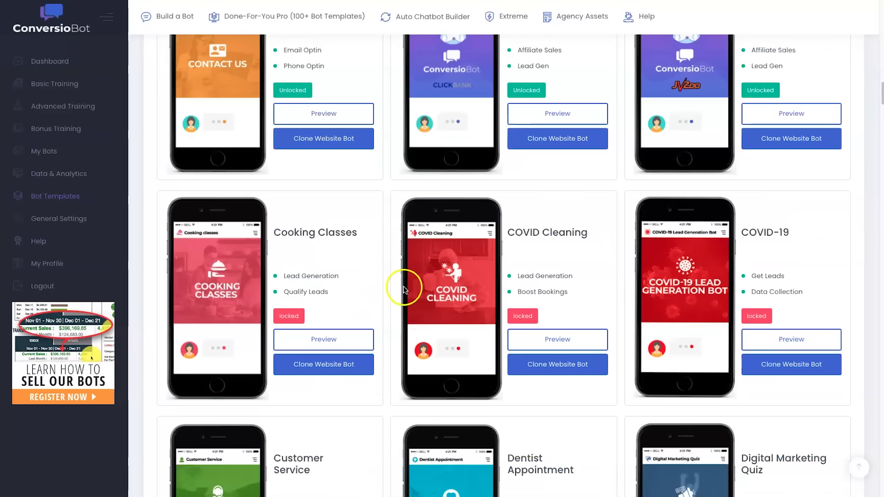
scroll(404, 291, "down", 8)
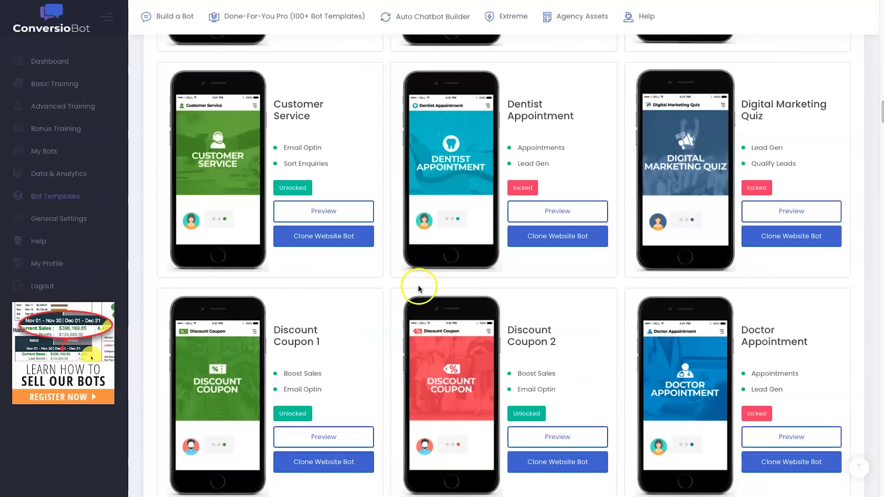
scroll(388, 272, "down", 1)
scroll(459, 397, "down", 6)
scroll(459, 397, "down", 5)
- Find the Get Leads 1 template and open its chat preview
scroll(347, 349, "down", 10)
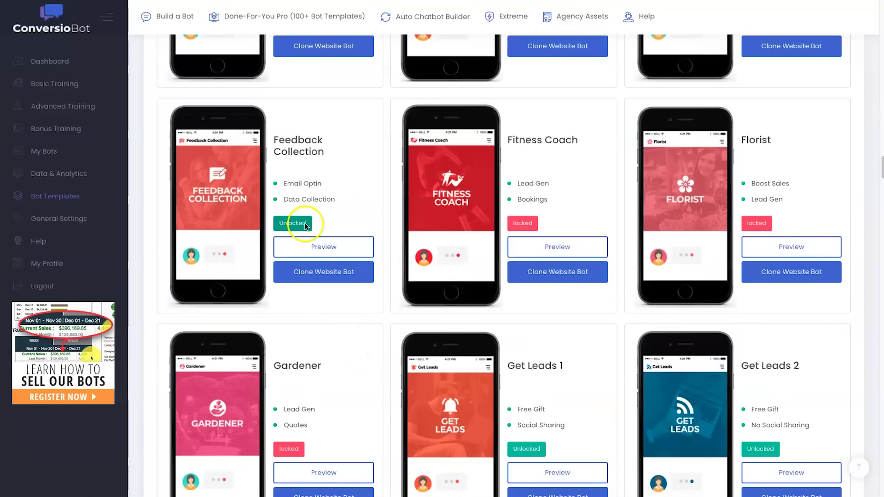
scroll(296, 221, "down", 2)
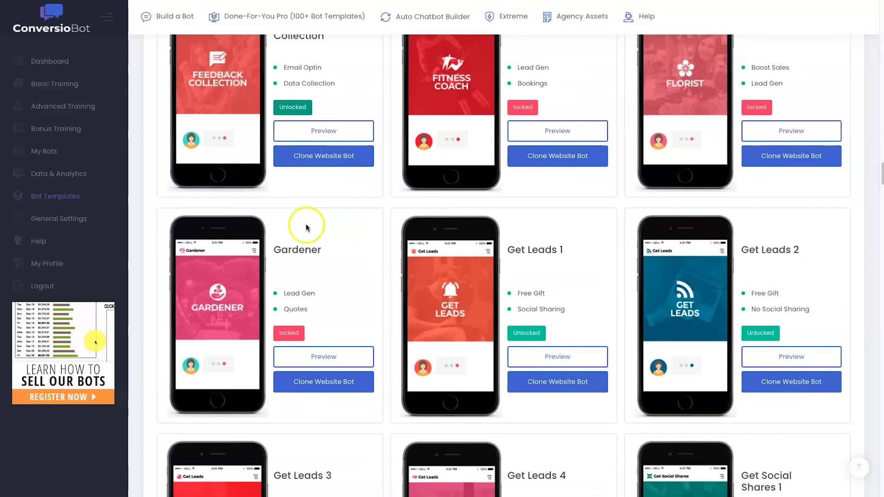
left_click(549, 359)
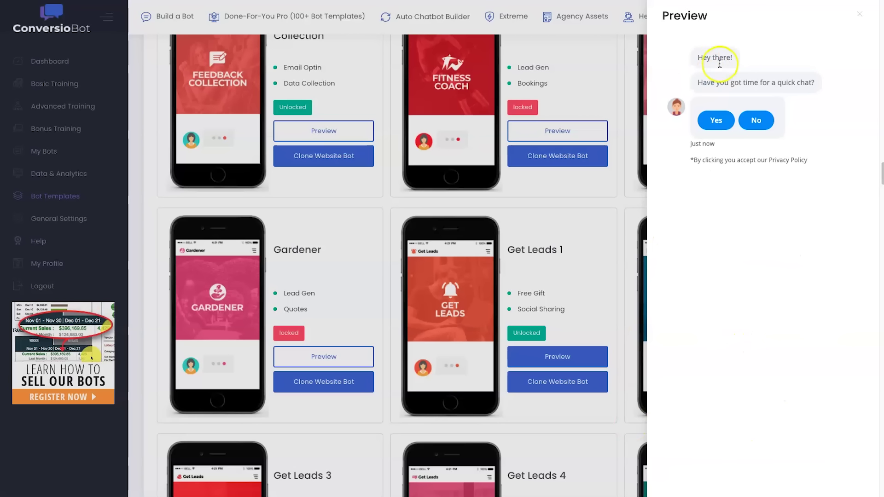
- Answer the preview chat's opening questions with Yes, the visitor's first name, and Yes Please to the free gift
left_click(730, 120)
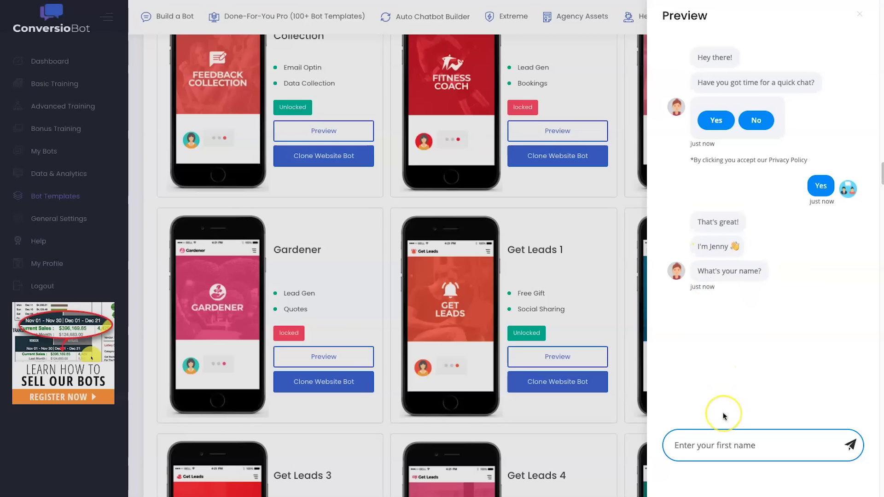
type("Phil")
key("Return")
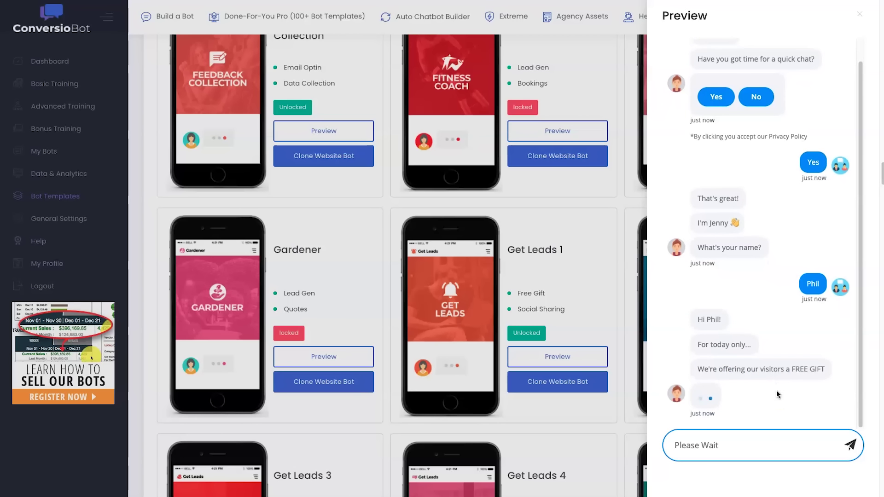
left_click_drag(698, 369, 775, 344)
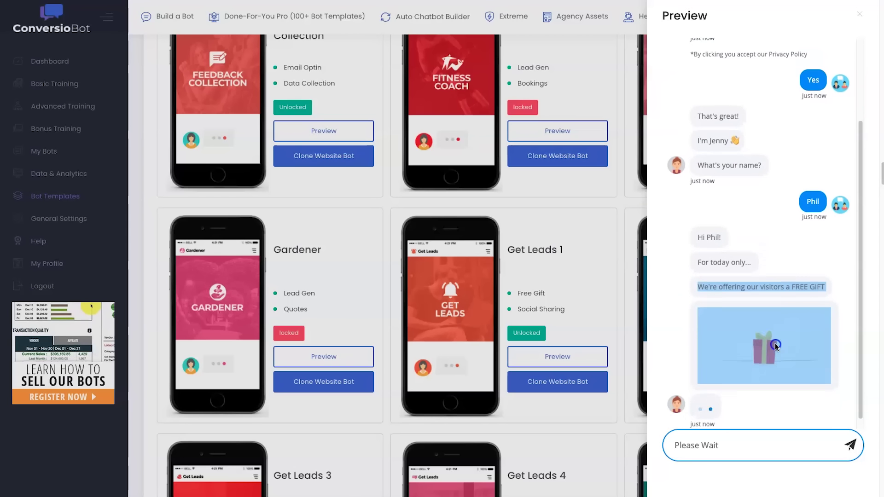
left_click(723, 377)
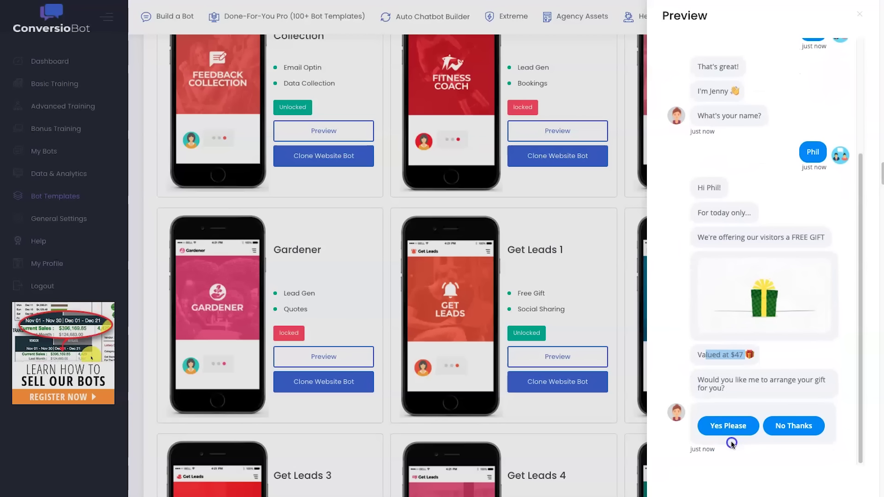
left_click(737, 426)
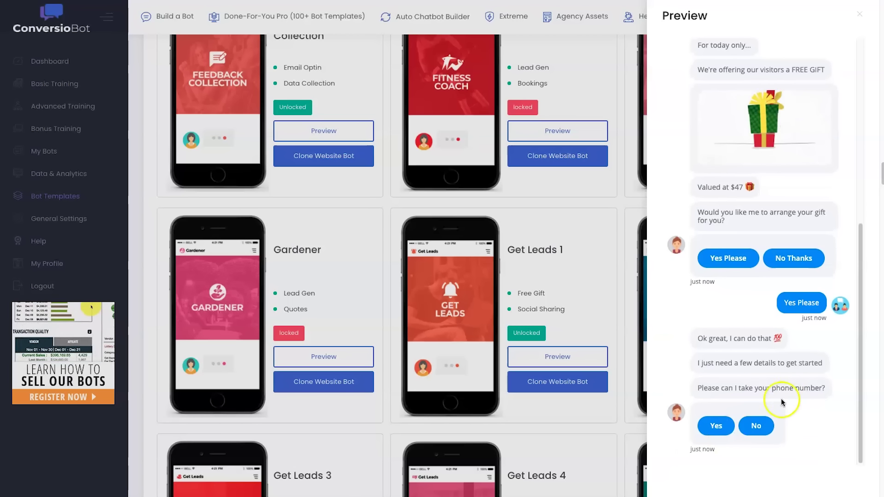
- Decline to share a phone number in the preview chat and submit an e-mail address for the free gift
left_click(749, 428)
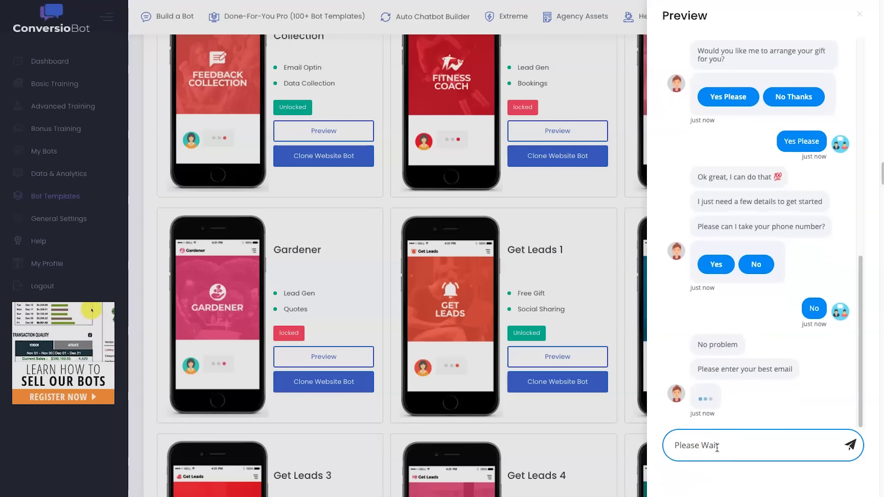
left_click(717, 446)
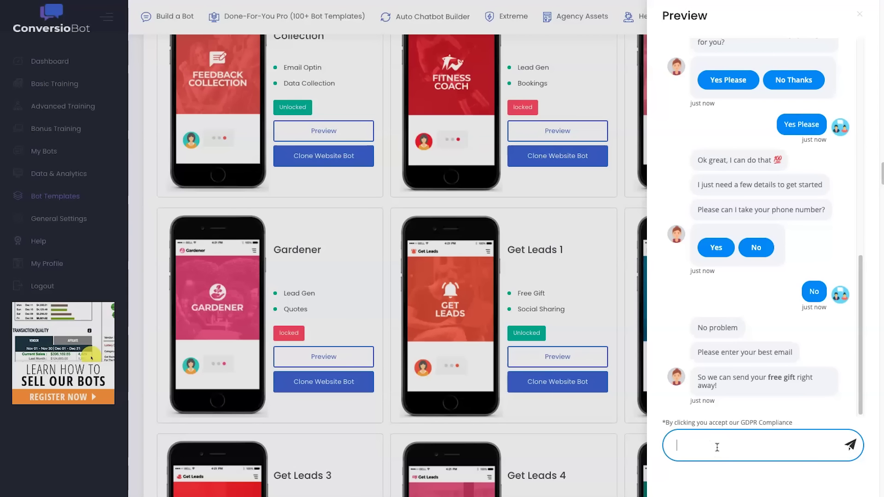
type("hello@bl")
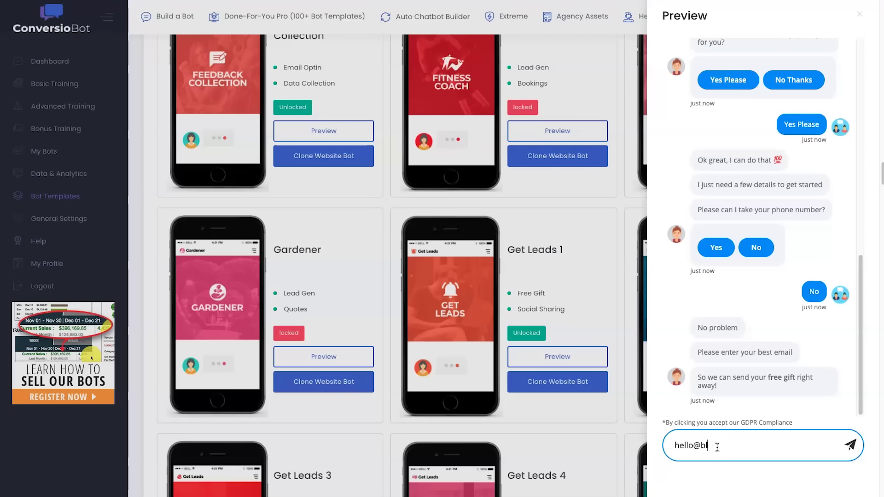
type("ahblah@")
key("BackSpace")
type(".com")
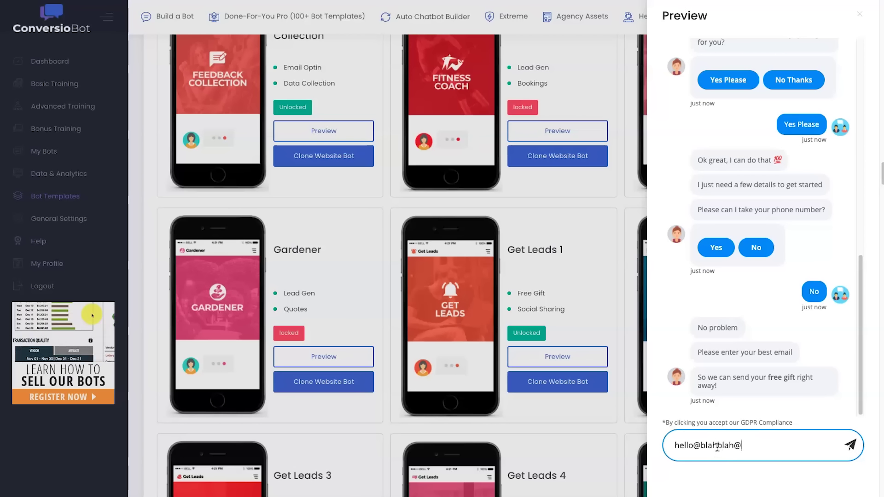
key("Return")
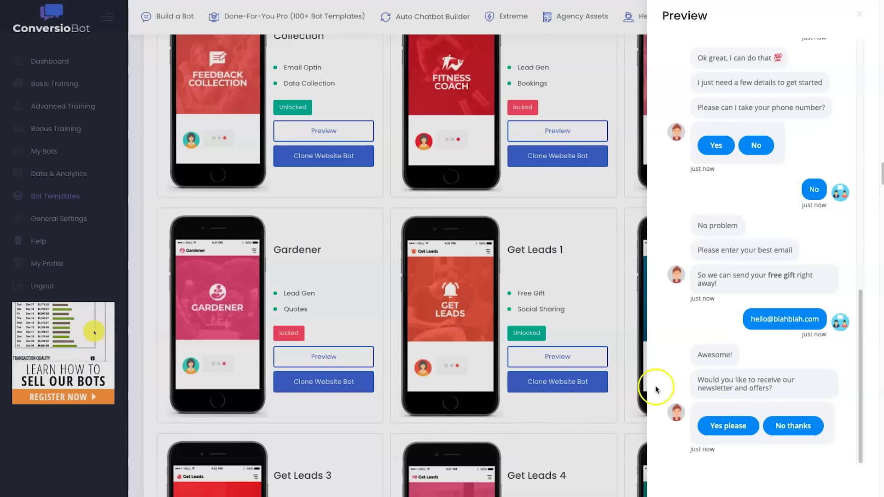
- Read the bot's newsletter and offers question and close the Get Leads 1 preview
mouse_move(788, 390)
left_mouse_down()
mouse_move(671, 387)
mouse_move(786, 390)
left_mouse_up()
left_click(786, 391)
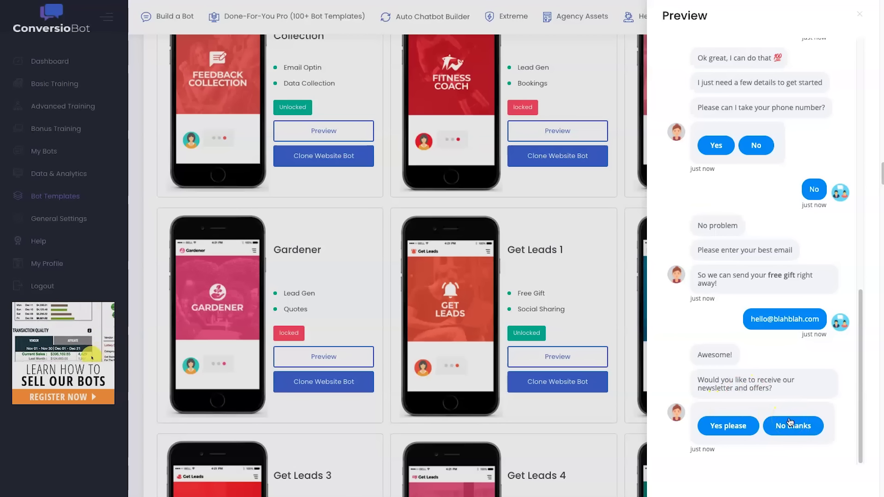
left_click_drag(693, 383, 782, 397)
left_click(783, 397)
left_click(75, 222)
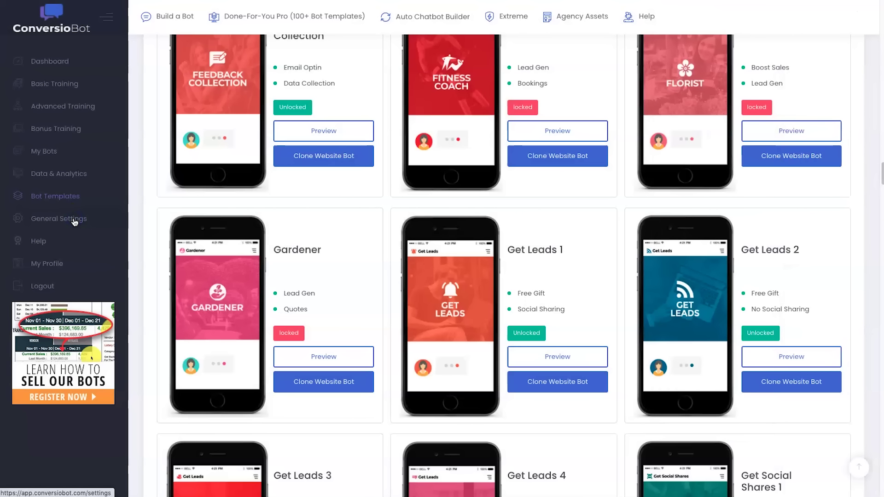
- Open the General Settings and review the marketing automation, webhook and Zapier integrations
left_click(76, 225)
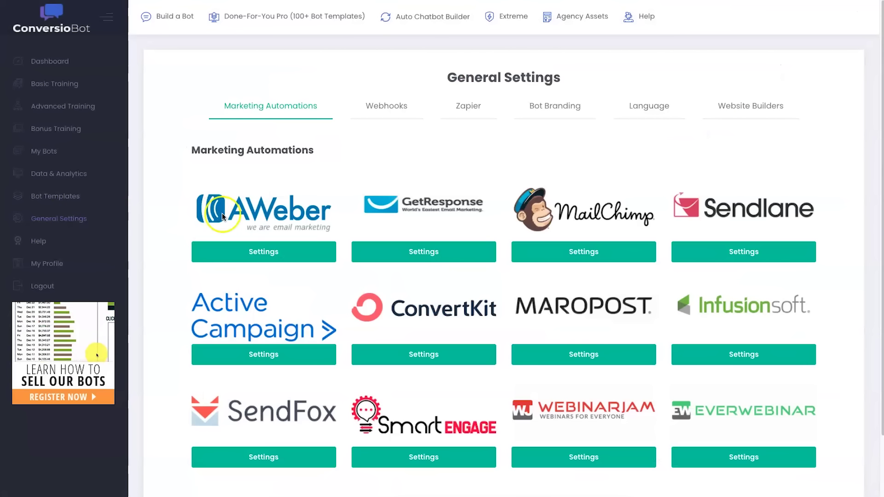
scroll(258, 216, "down", 2)
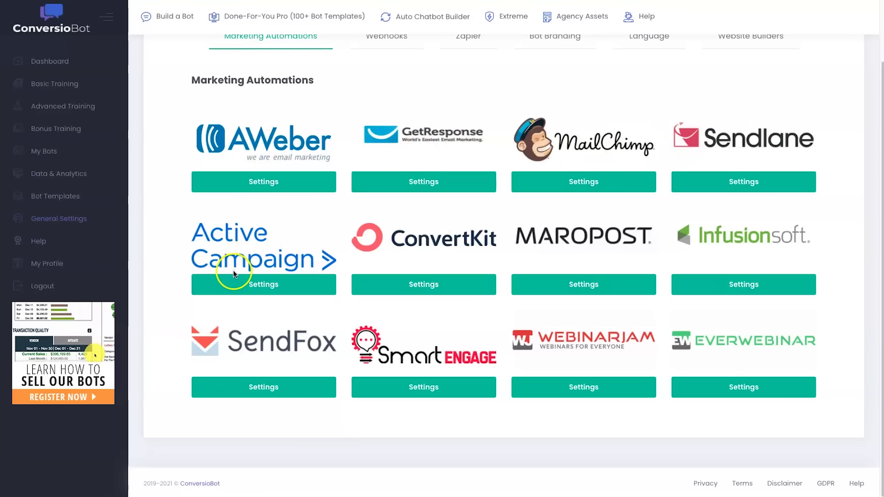
scroll(614, 312, "up", 2)
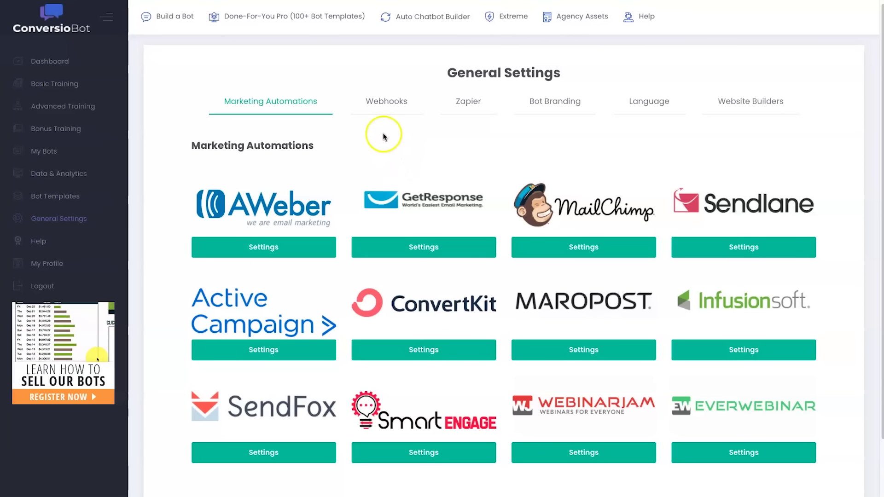
left_click(387, 102)
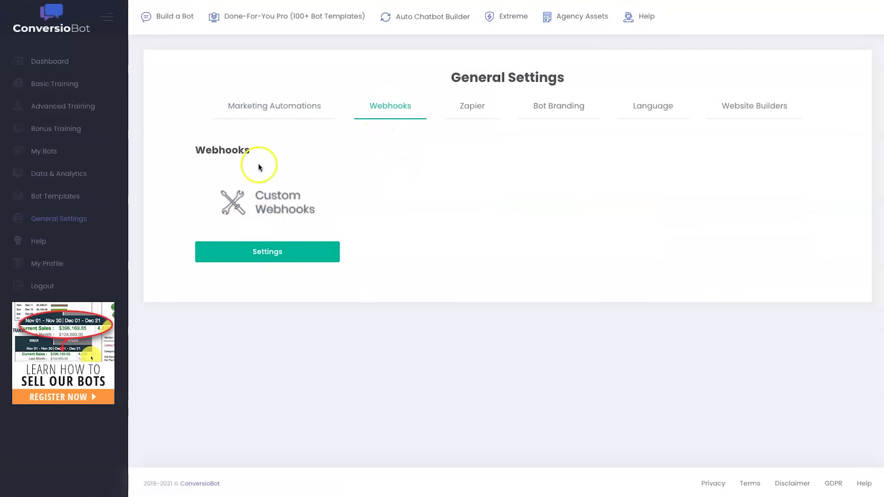
left_click(495, 109)
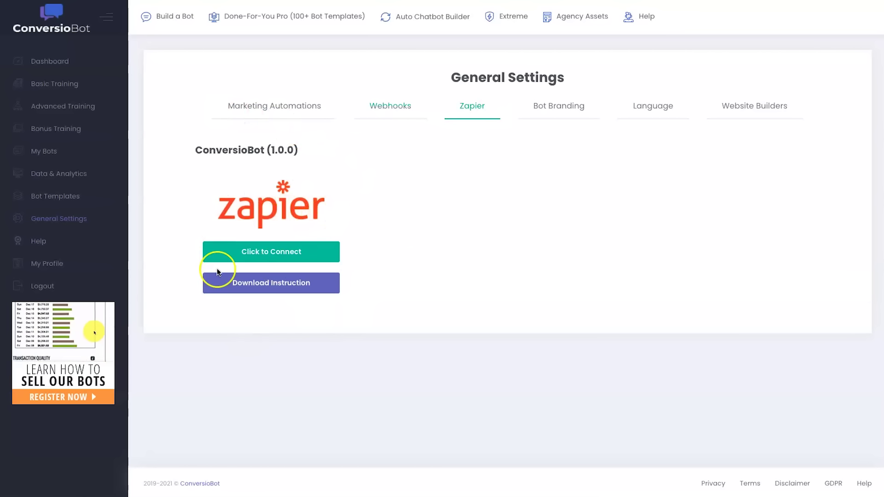
left_click(534, 109)
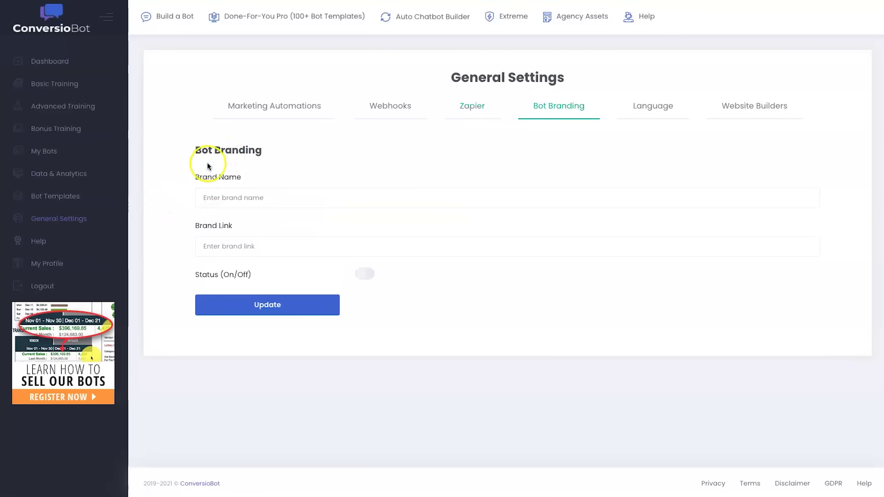
left_click(272, 198)
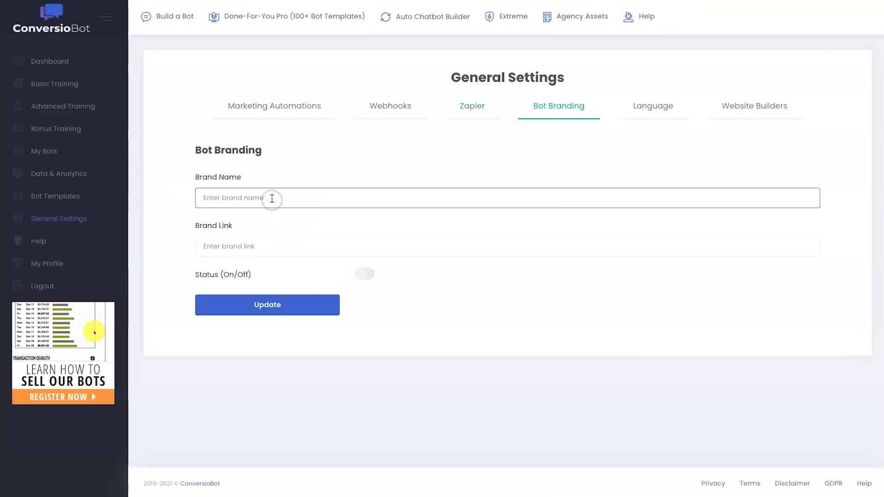
type("Legit Marketing REviews")
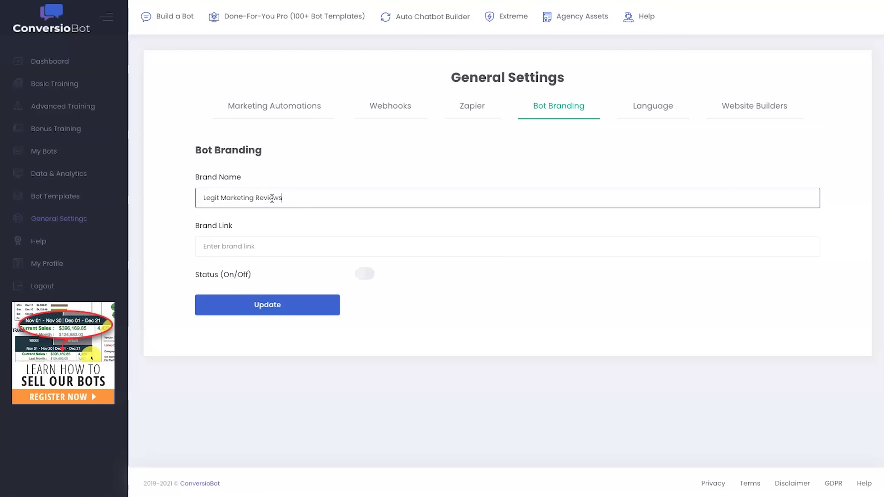
key("Tab")
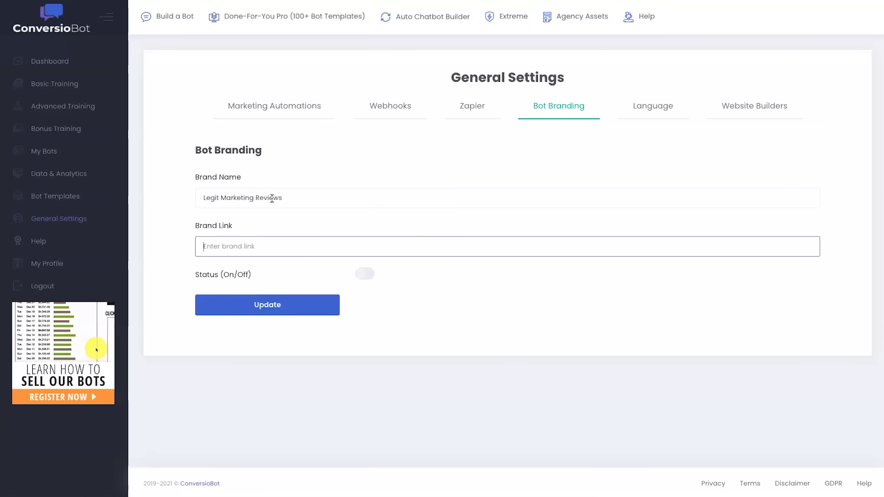
type("https://legi")
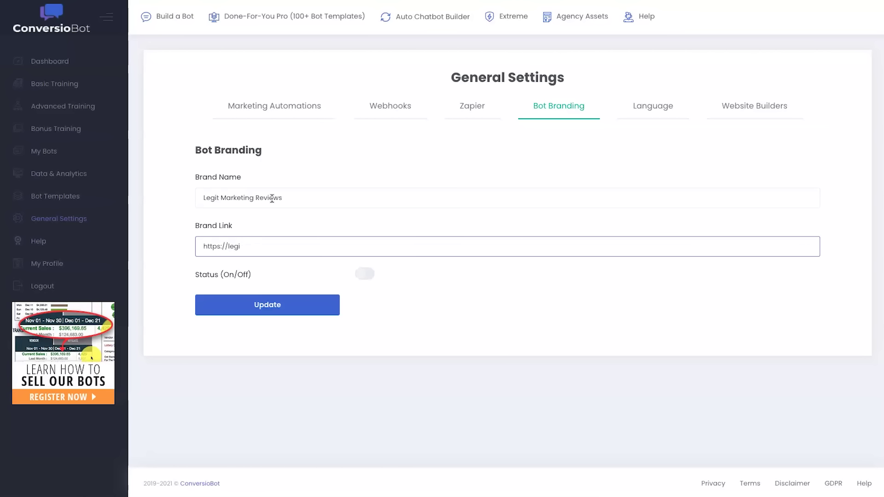
type("rtarke")
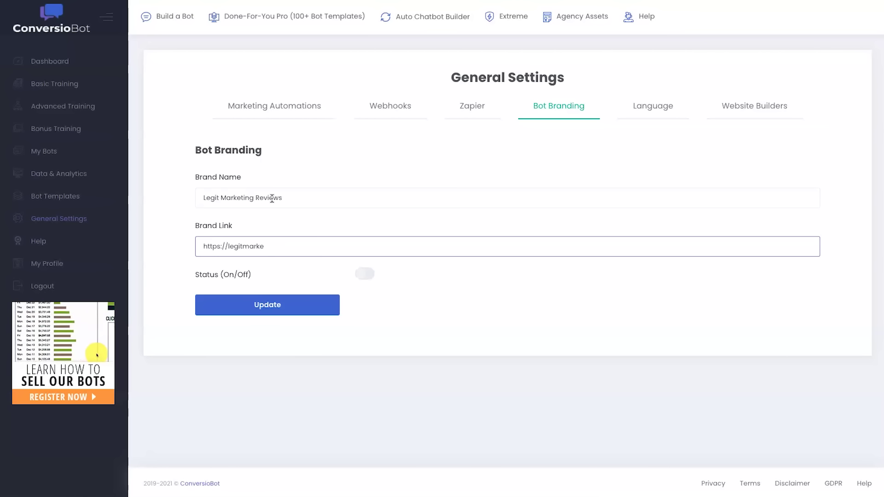
type("tingreviews.com")
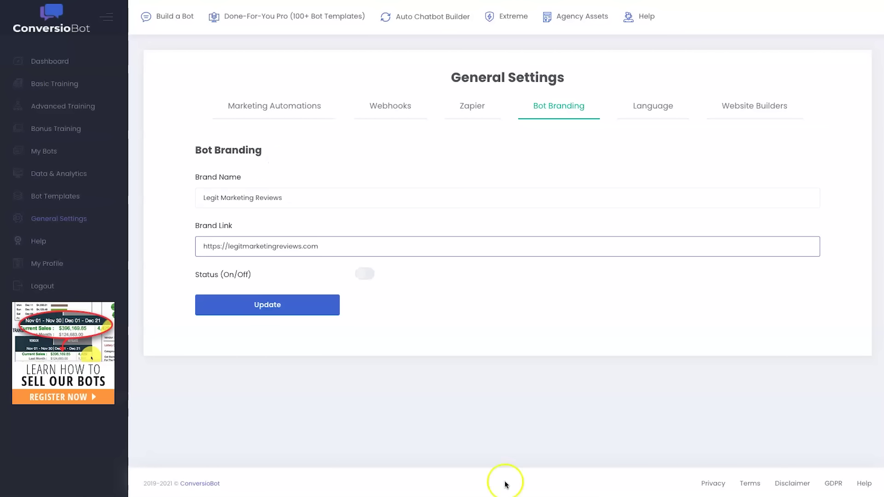
left_click(367, 275)
left_click(311, 302)
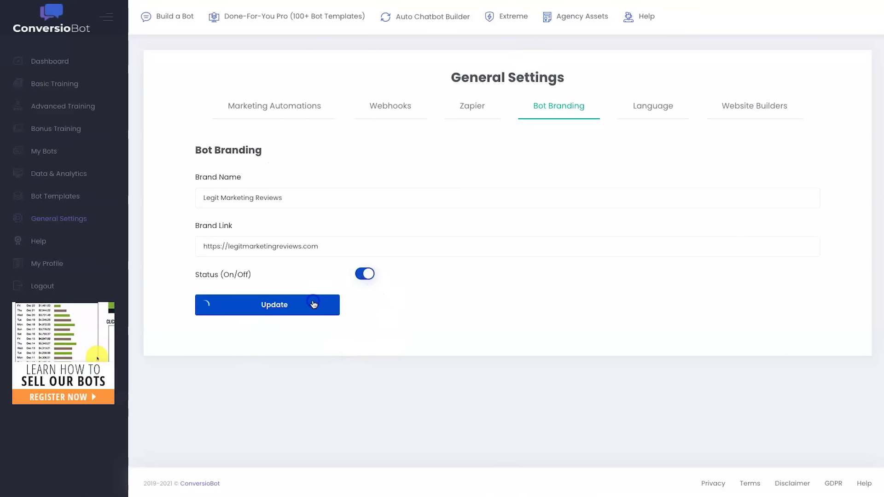
- Look over the Language and Website Builders settings and return to the marketing automations
left_click(654, 104)
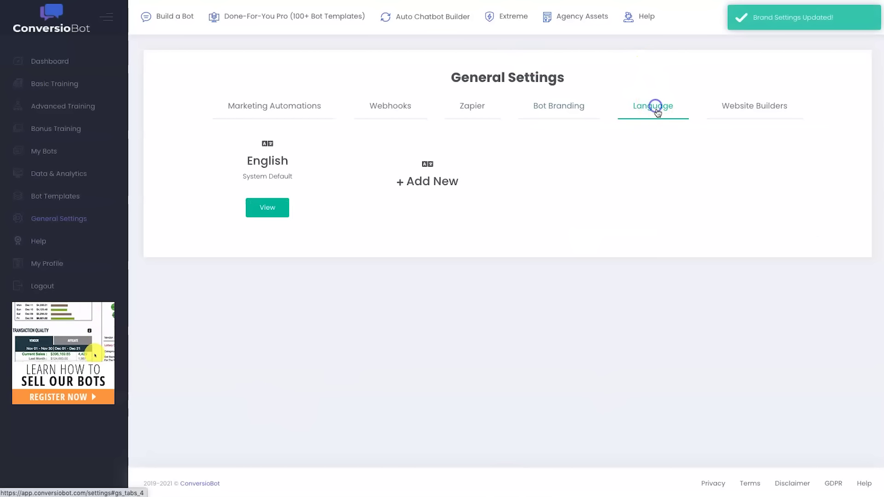
left_click(767, 102)
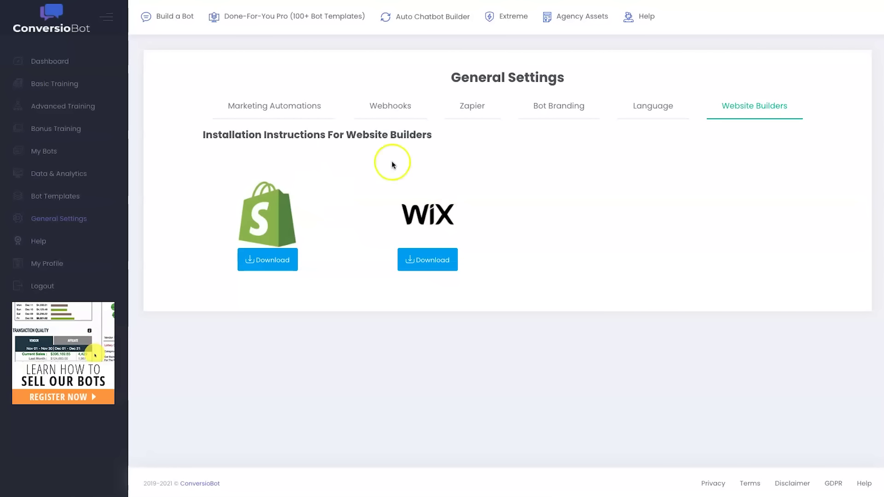
left_click(256, 112)
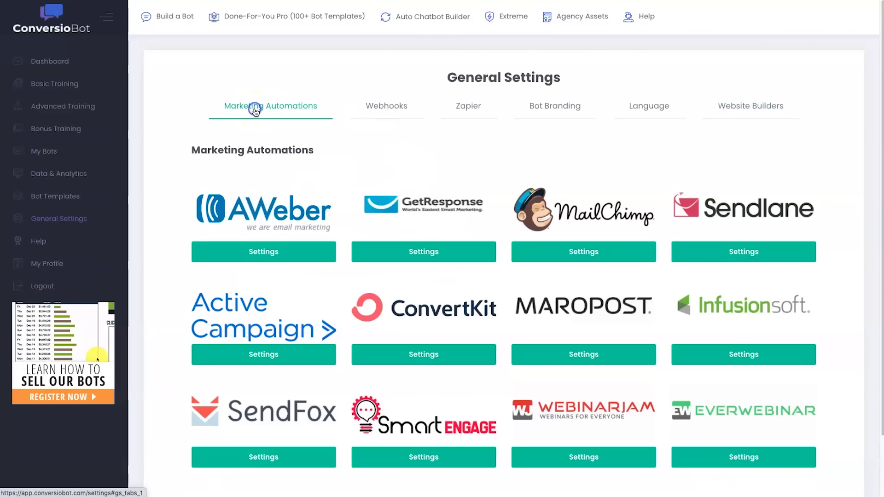
- Find the unlocked Cart Discount template in the bot templates library and clone it as a website bot
left_click(69, 198)
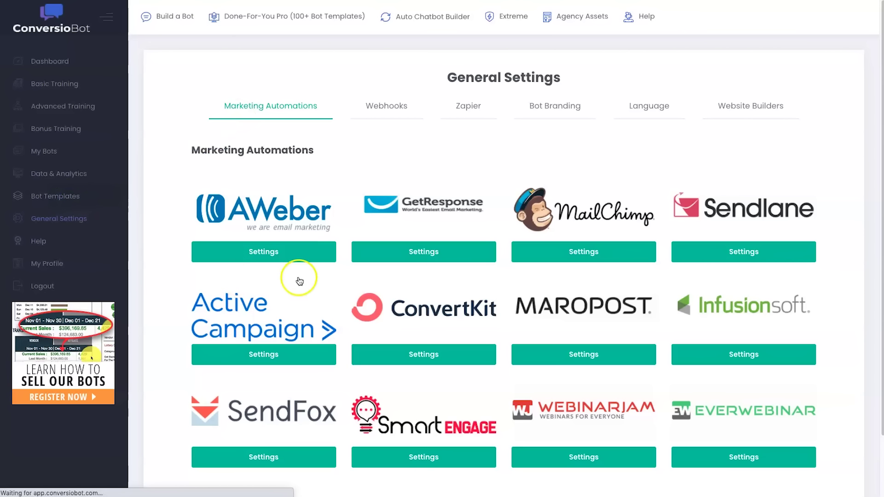
scroll(301, 282, "down", 10)
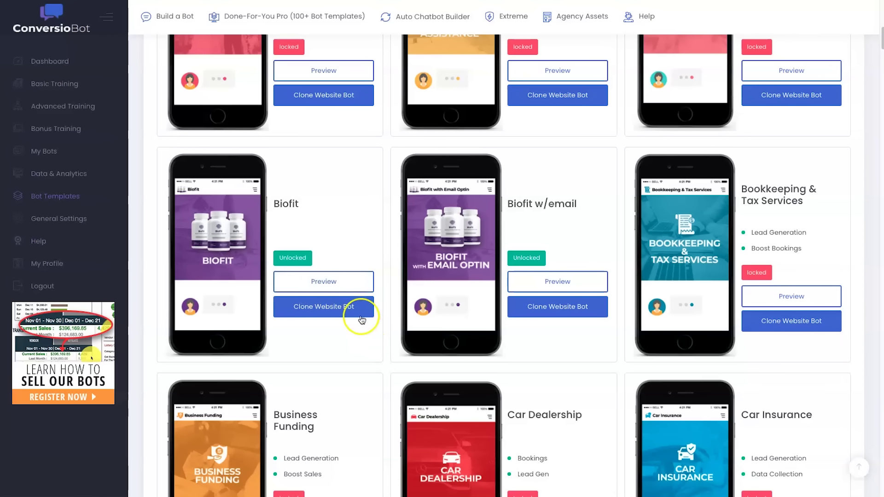
scroll(352, 316, "down", 14)
scroll(344, 314, "up", 3)
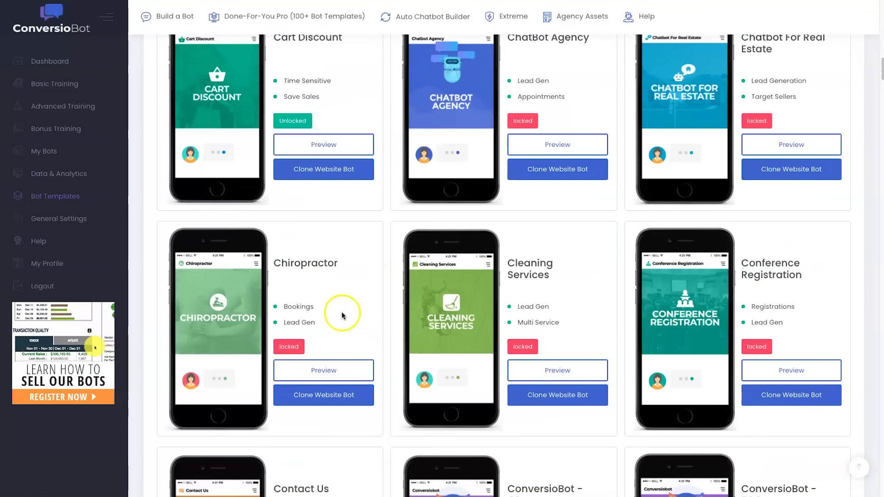
scroll(344, 314, "up", 2)
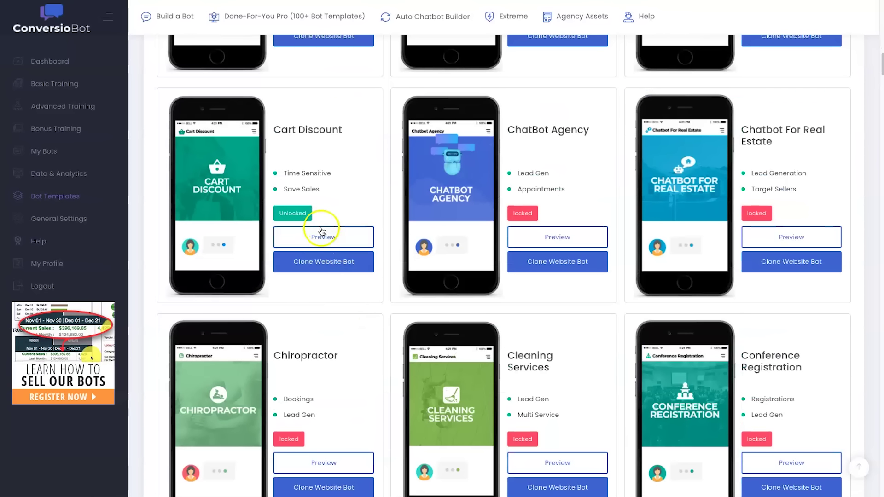
left_click(333, 268)
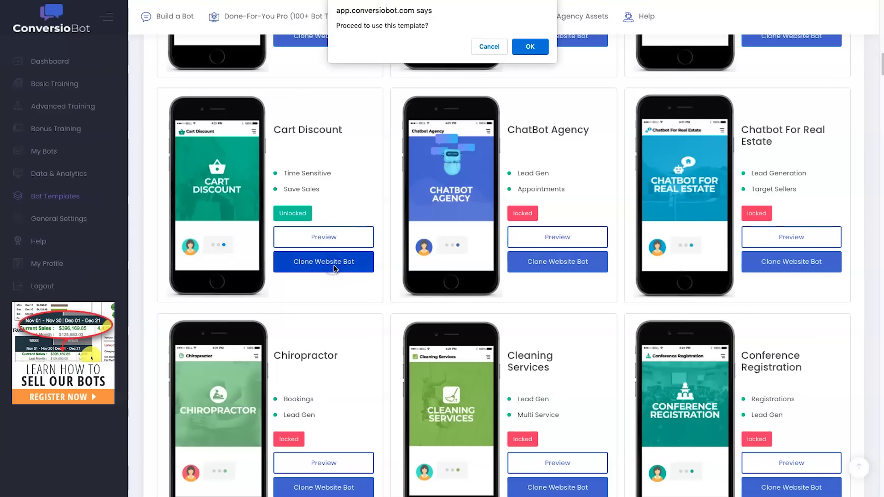
left_click(541, 46)
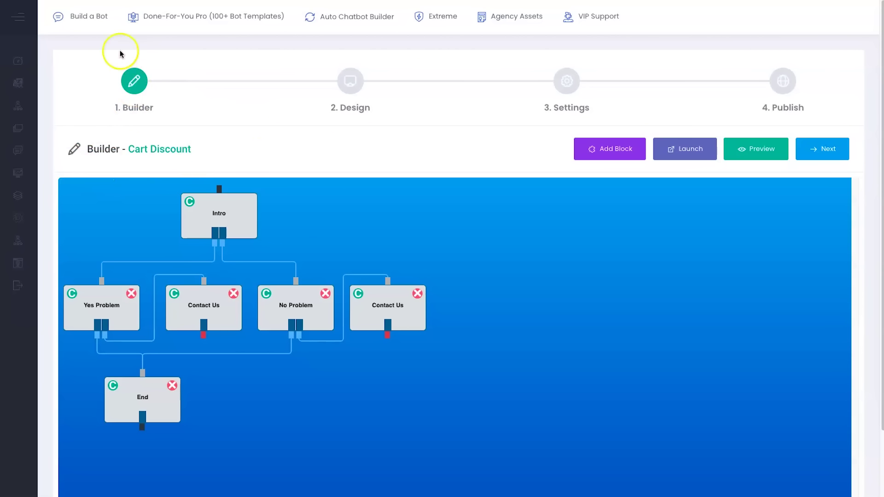
- Review the Intro block's bot messages and preview the Cart Discount chat
left_click(226, 214)
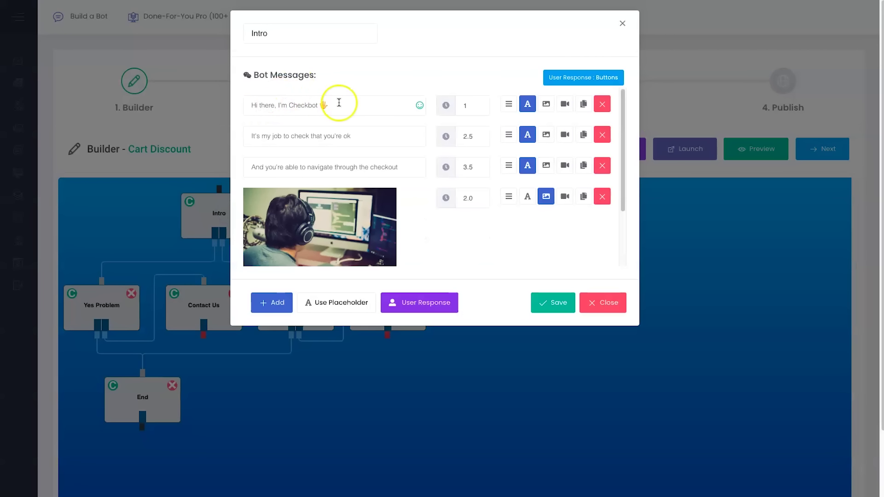
left_click(252, 137)
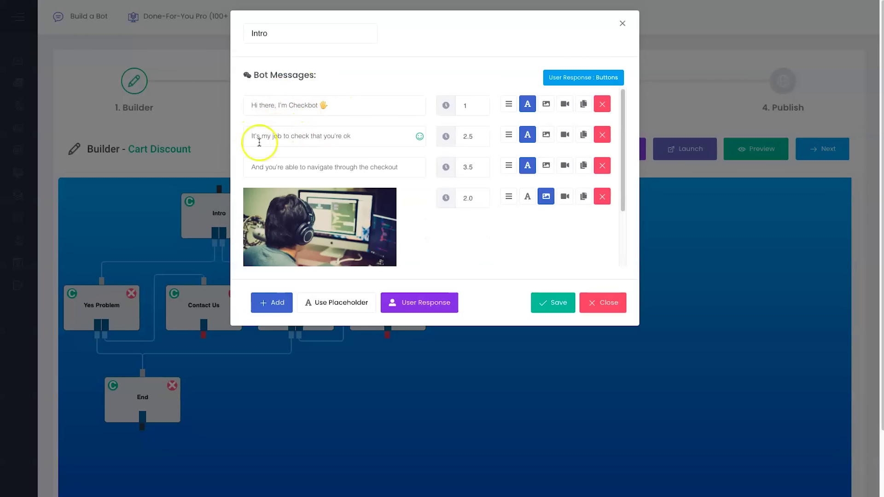
scroll(290, 168, "down", 2)
scroll(323, 154, "up", 2)
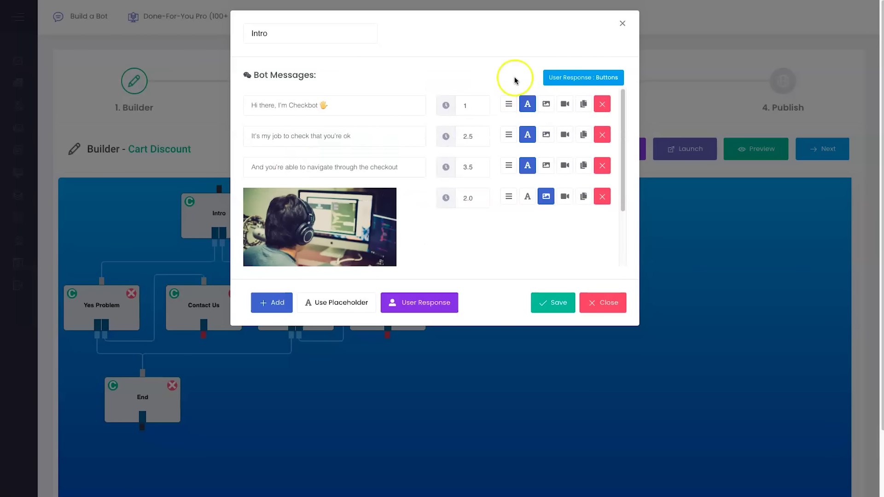
left_click(622, 25)
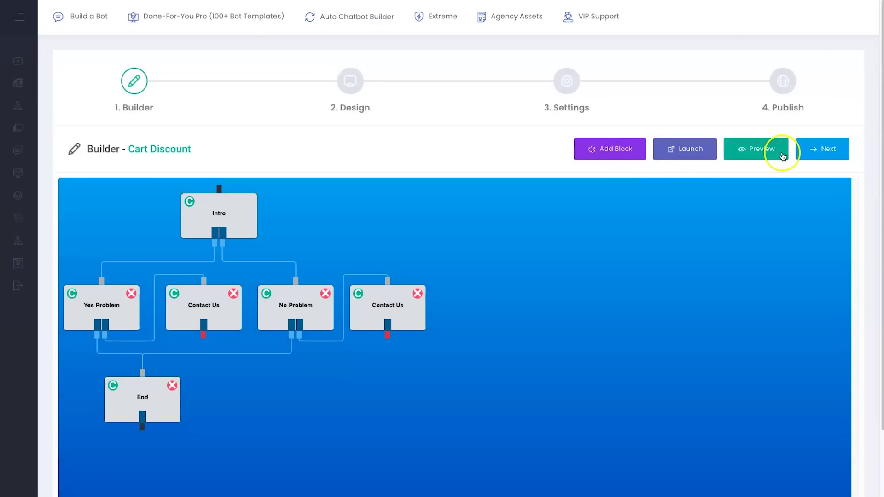
left_click(762, 154)
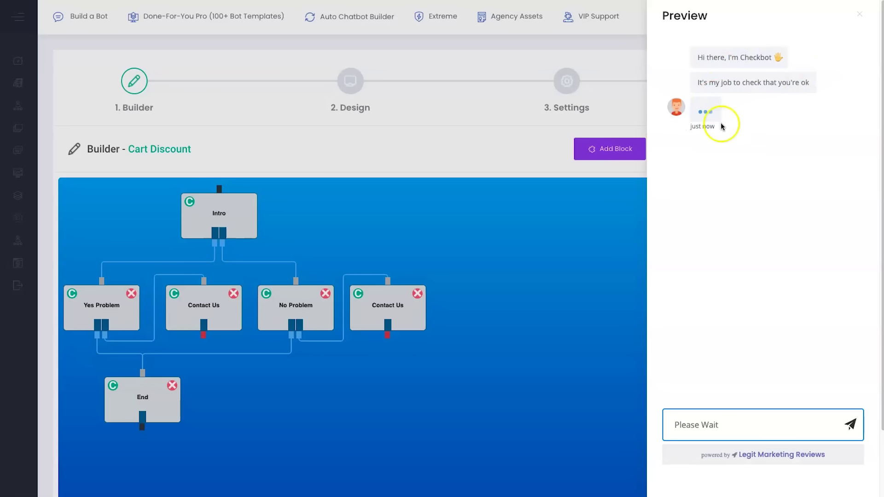
left_click(861, 15)
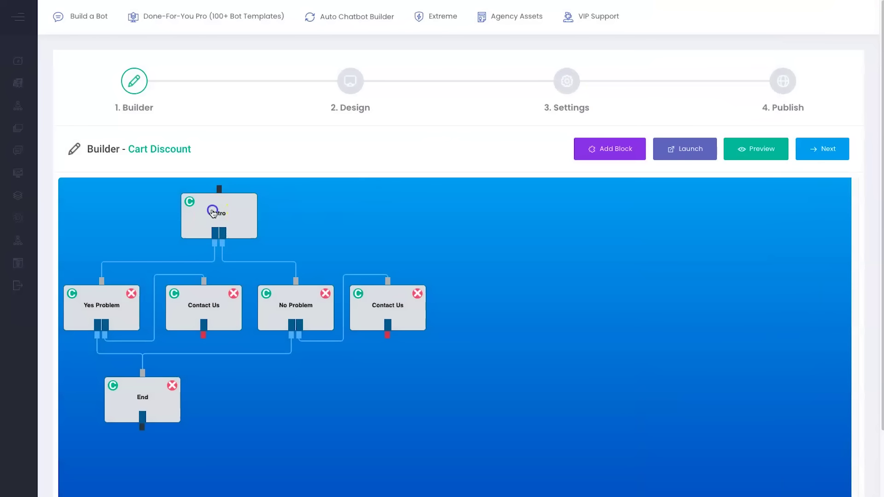
- Add the text message "Would you like a free toy?" with a 1.5 delay to the Intro block and save it
left_click(220, 208)
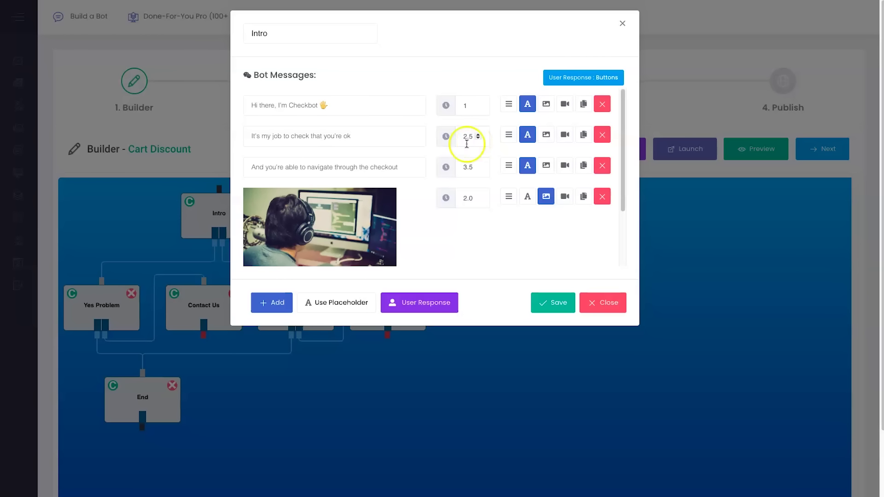
scroll(349, 196, "down", 2)
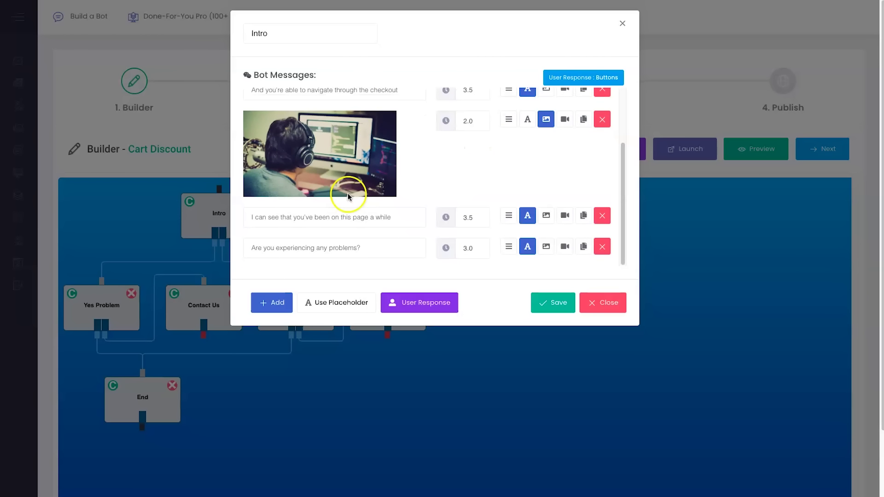
left_click(267, 303)
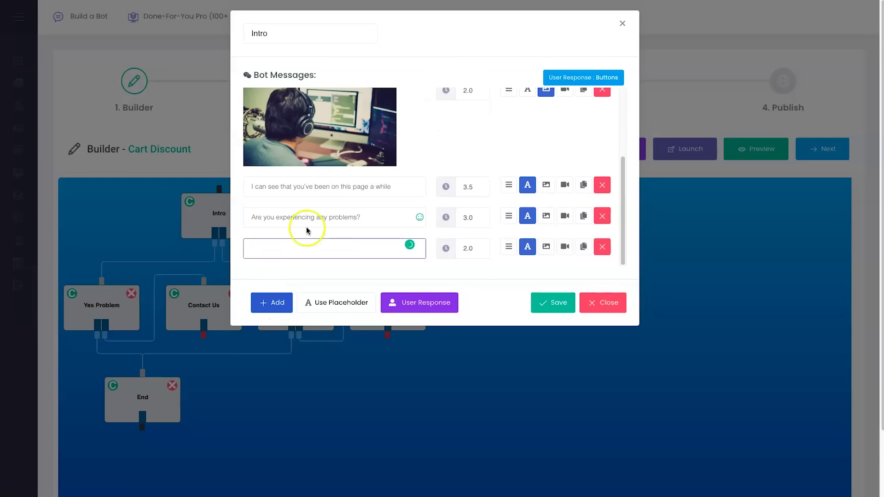
left_click(527, 253)
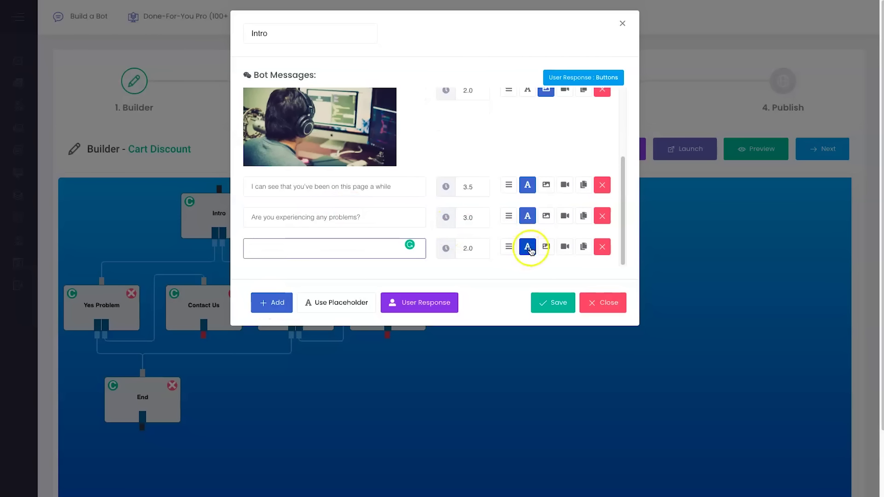
left_click(547, 246)
left_click(602, 144)
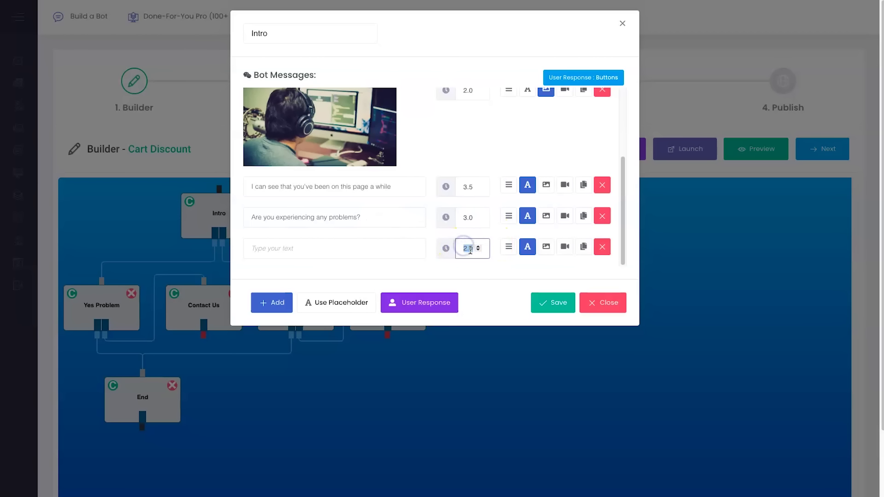
left_click(387, 251)
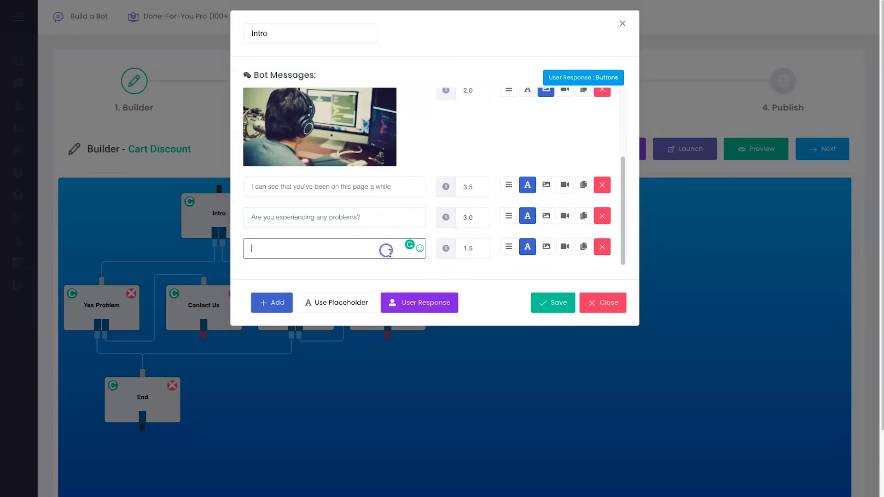
type("Would you like a free toy?")
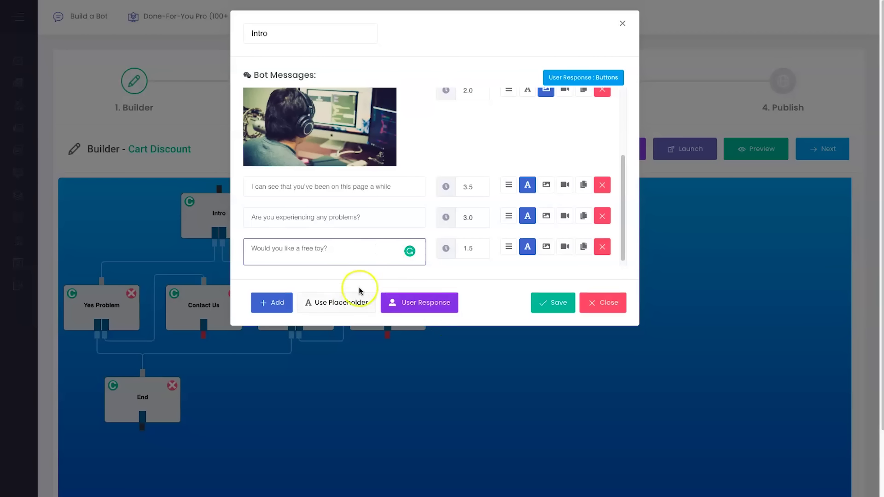
left_click(557, 303)
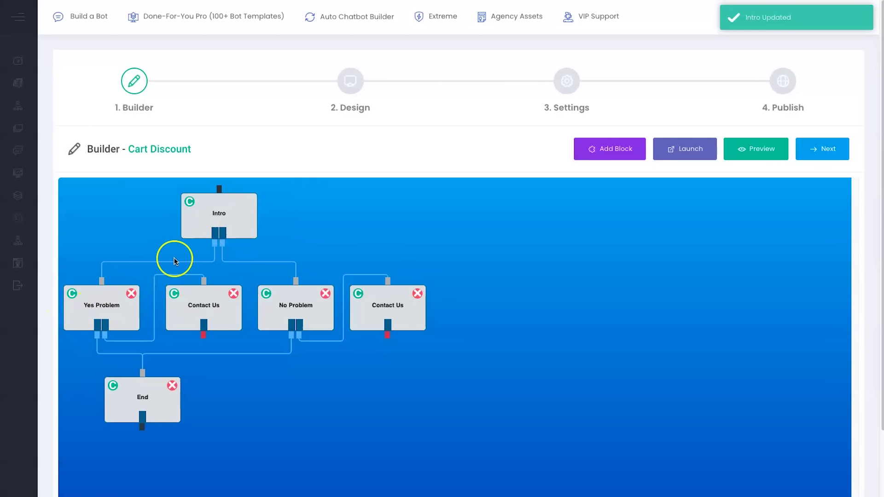
- Review the bot messages in the Yes Problem block and its neighbouring Contact Us block, including the phone number message
left_click(111, 299)
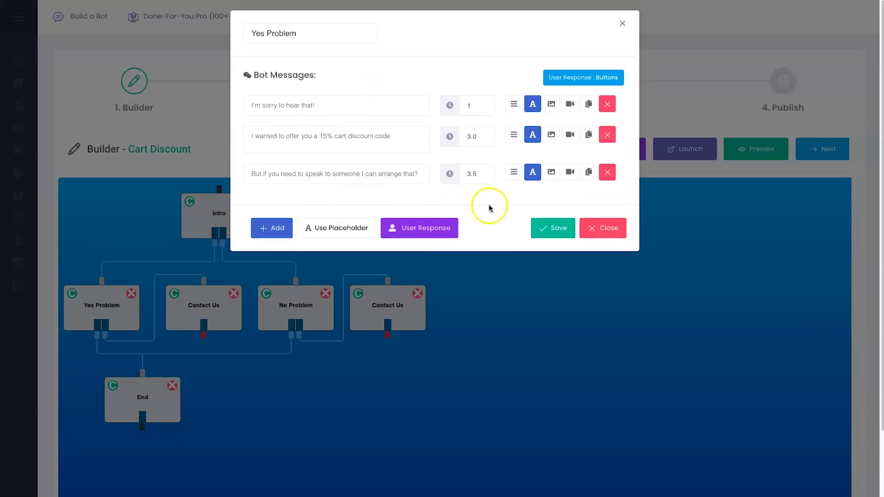
left_click(622, 22)
left_click(219, 302)
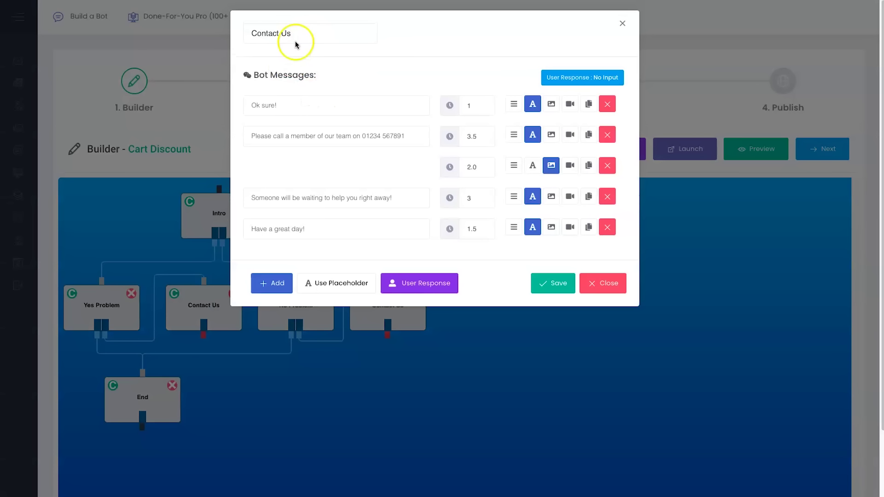
scroll(322, 161, "down", 3)
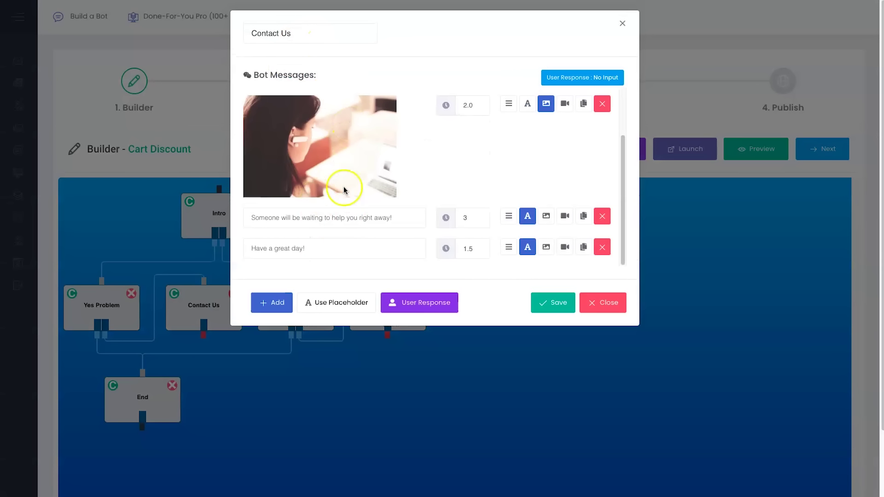
scroll(322, 170, "up", 2)
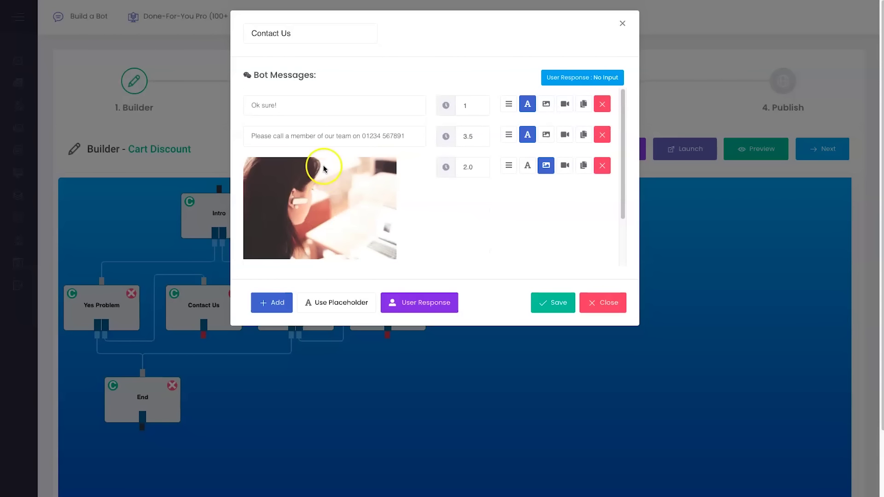
left_click_drag(363, 135, 406, 136)
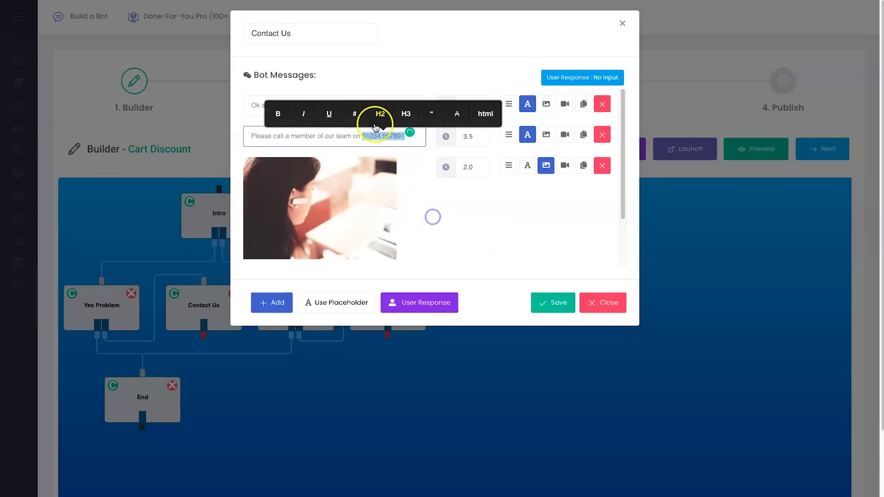
left_click(366, 137)
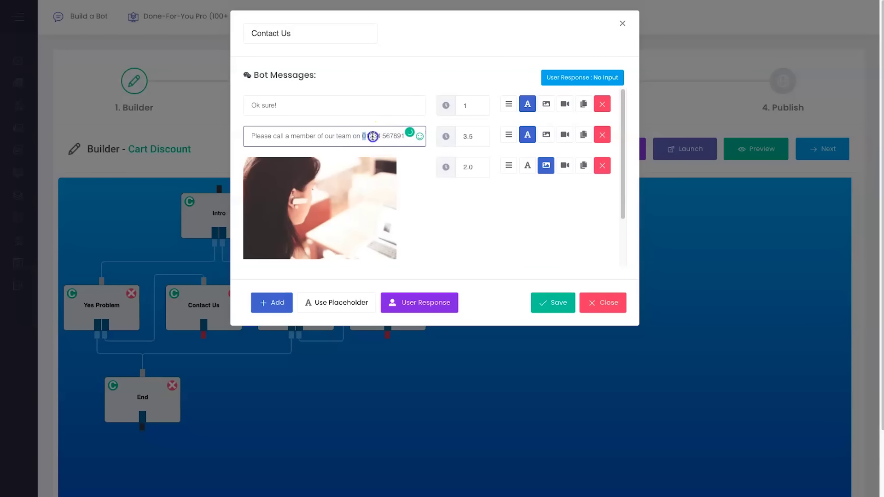
left_click_drag(373, 136, 382, 136)
left_click(375, 138)
scroll(327, 203, "down", 2)
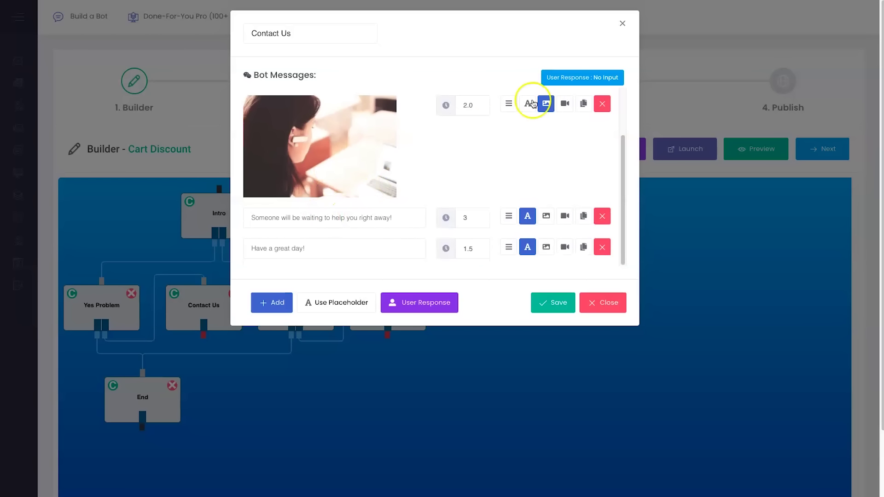
left_click(623, 24)
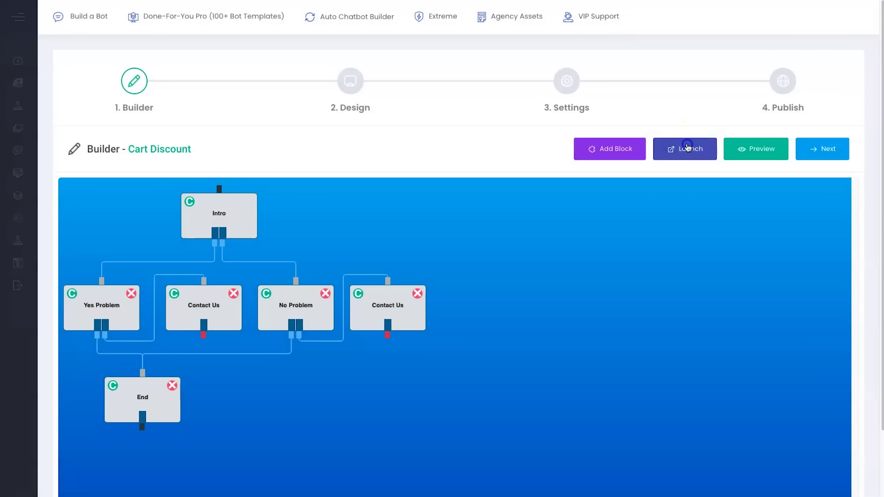
- Launch the Cart Discount bot and proceed to the Design stage
left_click(687, 146)
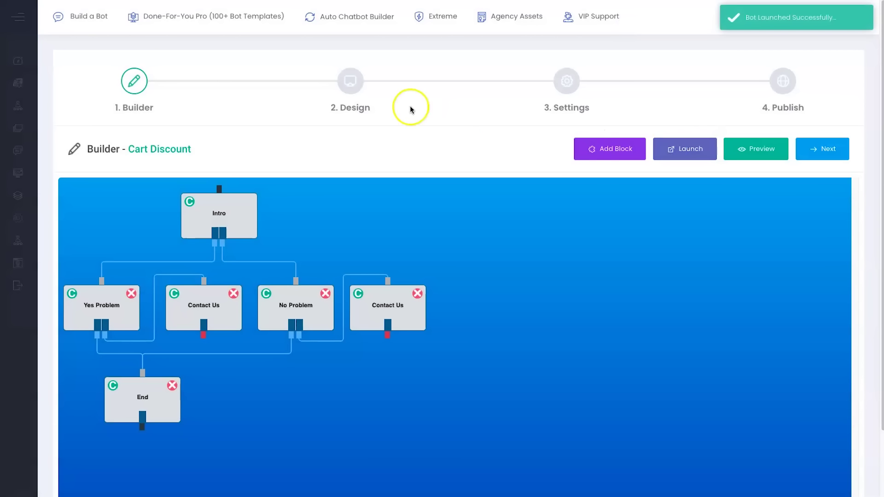
left_click(829, 146)
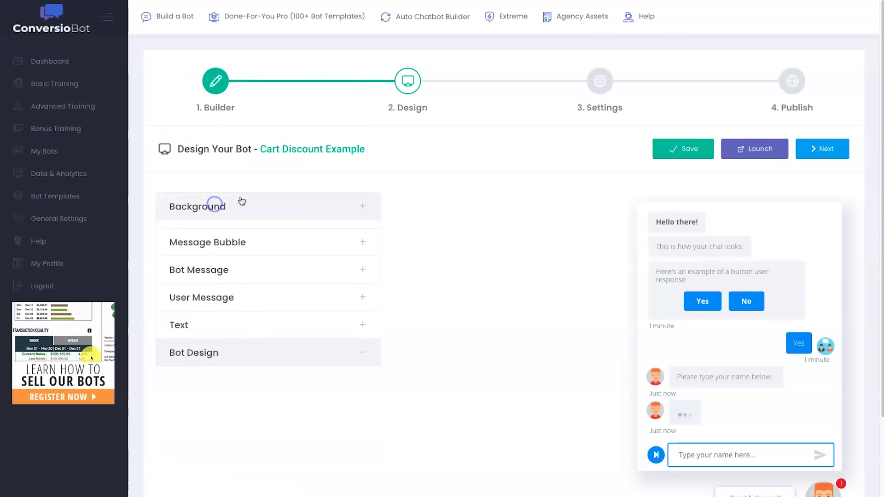
- Look over the available background types in the bot's Background design settings
left_click(213, 203)
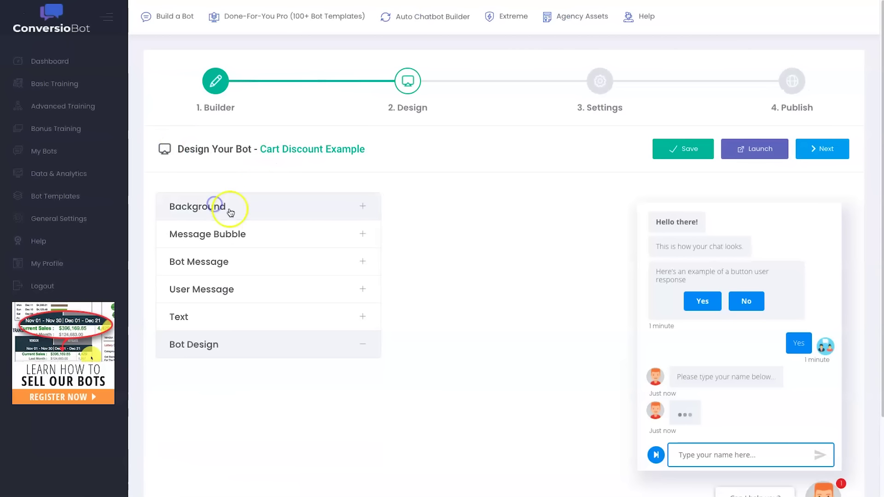
left_click(210, 256)
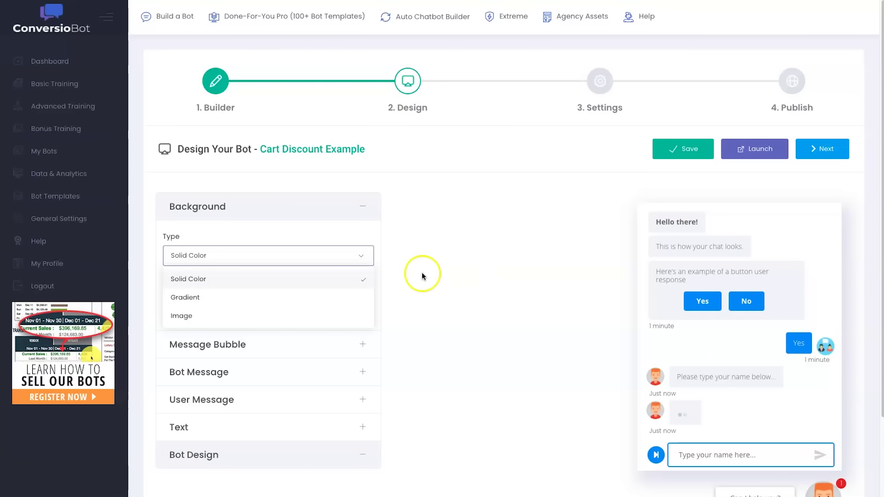
left_click(338, 251)
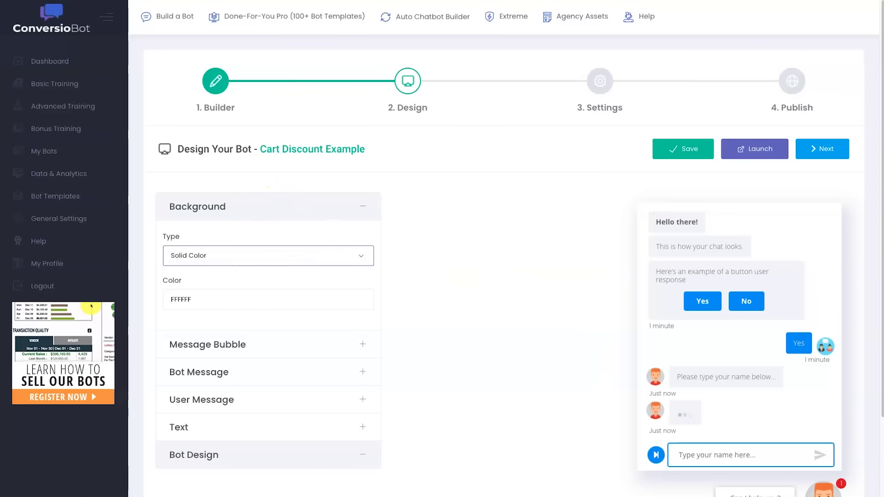
left_click(296, 206)
- Try Shape 1 and another shape for the message bubbles, and set the shape back to Default
left_click(274, 223)
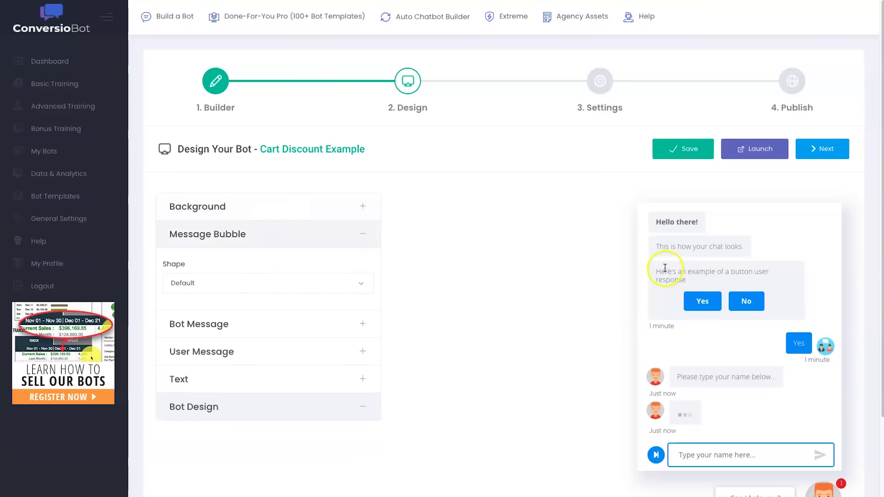
left_click(316, 284)
left_click(271, 323)
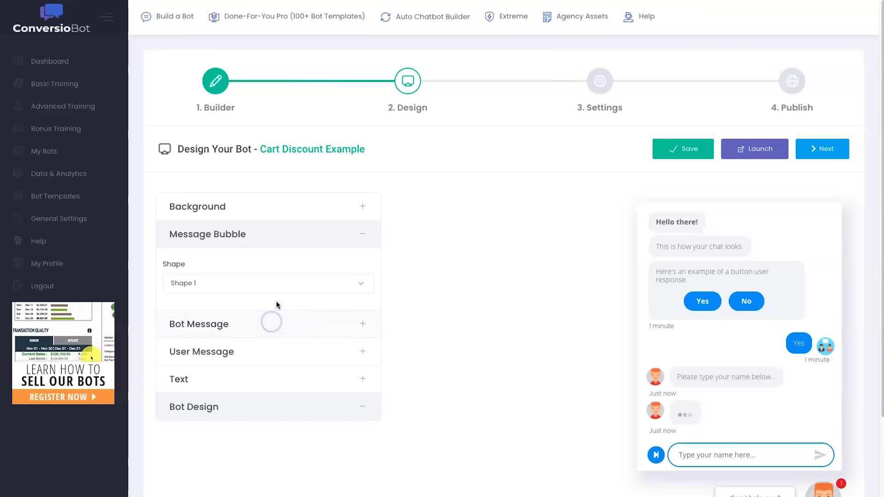
left_click(277, 283)
left_click(237, 344)
left_click(249, 282)
left_click(211, 306)
- Examine the Bot Message background and text color settings alongside the chat preview
left_click(257, 326)
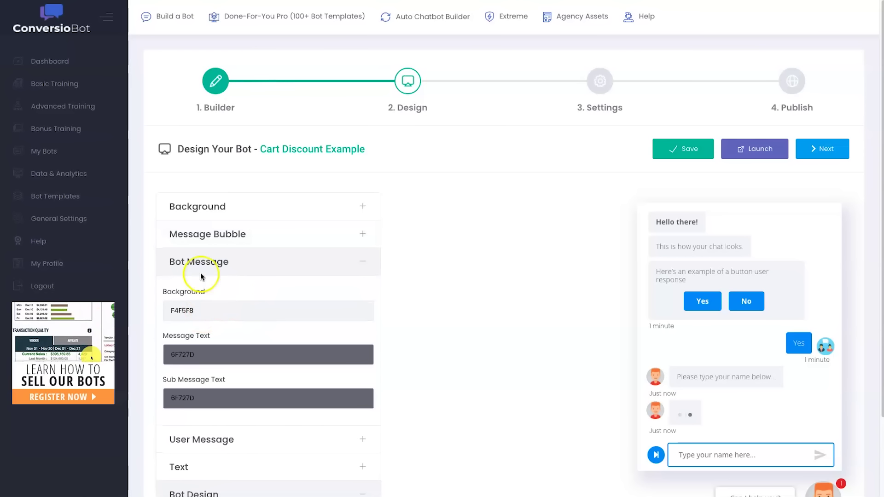
scroll(312, 344, "down", 2)
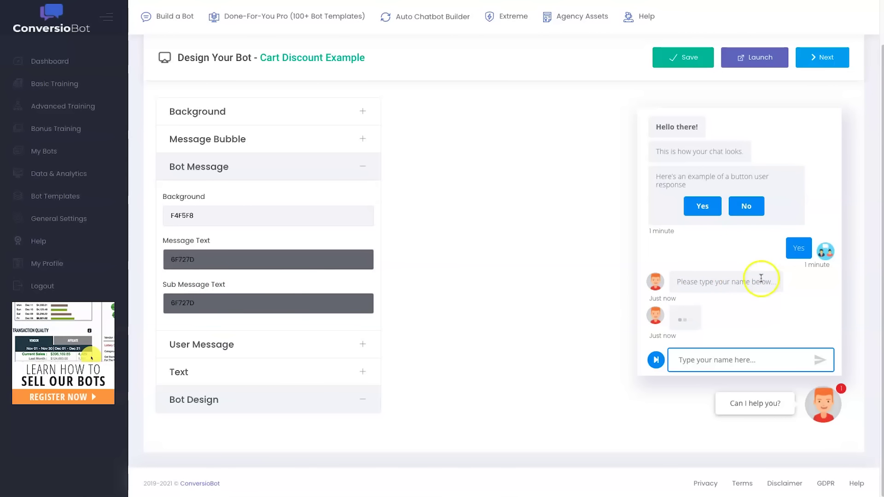
left_click(283, 168)
- Try red FF0000 as the User Message background color and set it to blue 3600FF
left_click(278, 193)
left_click(285, 243)
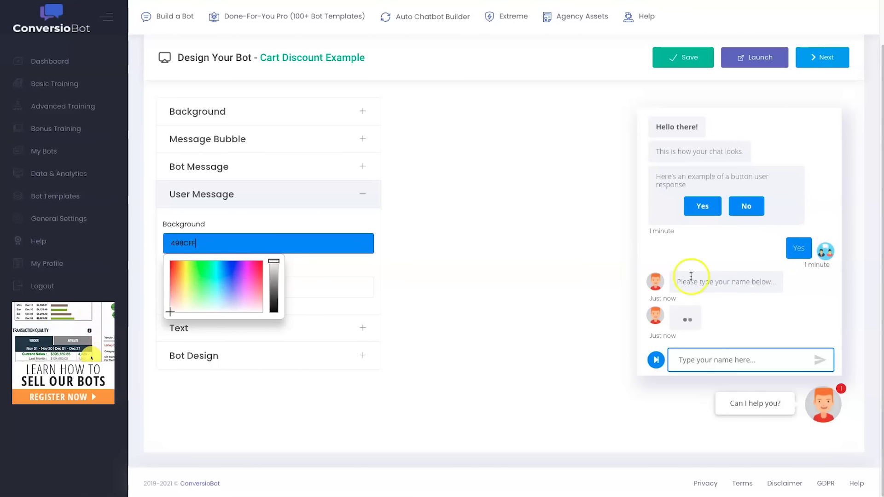
left_click_drag(170, 313, 161, 260)
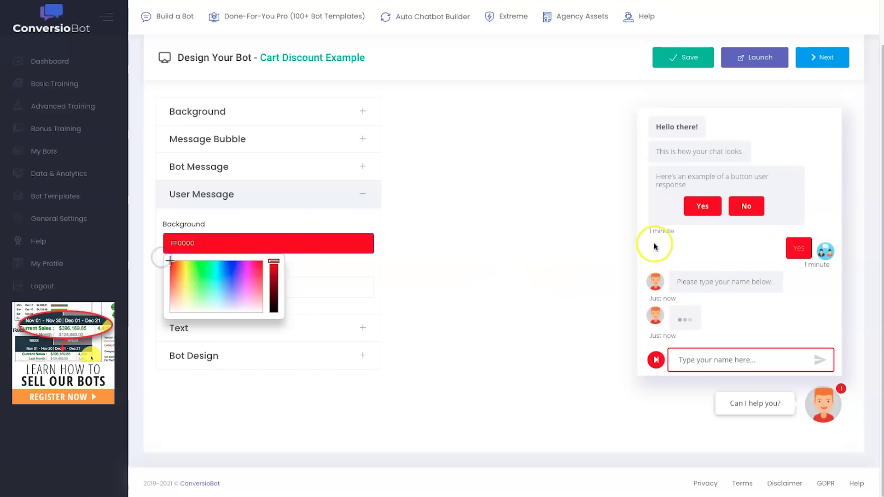
left_click_drag(239, 275, 234, 261)
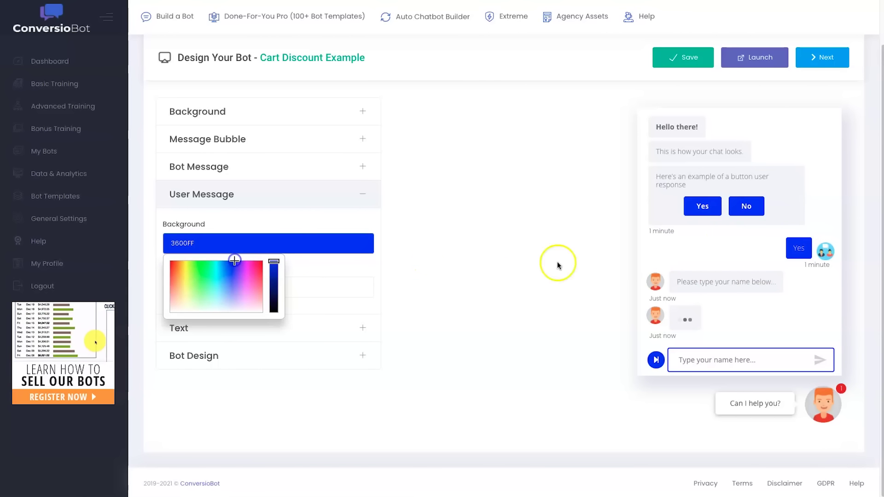
left_click(295, 202)
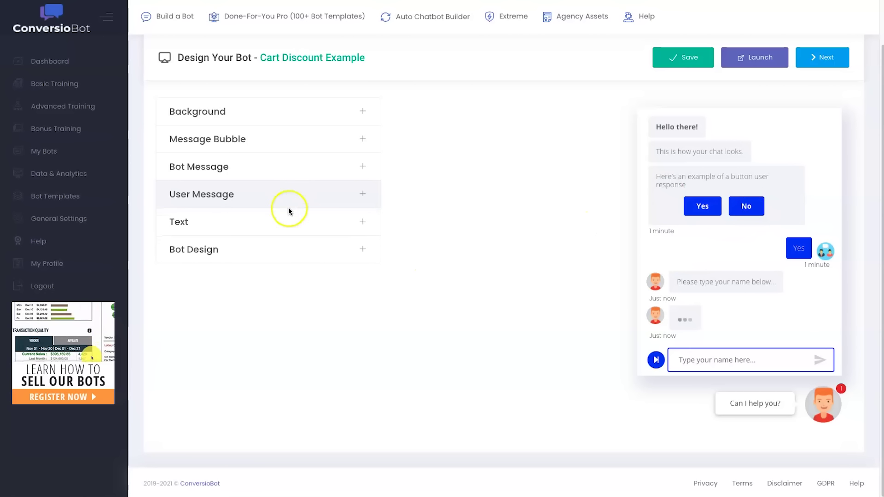
- Look over the available font families in the bot's Text design settings
left_click(271, 224)
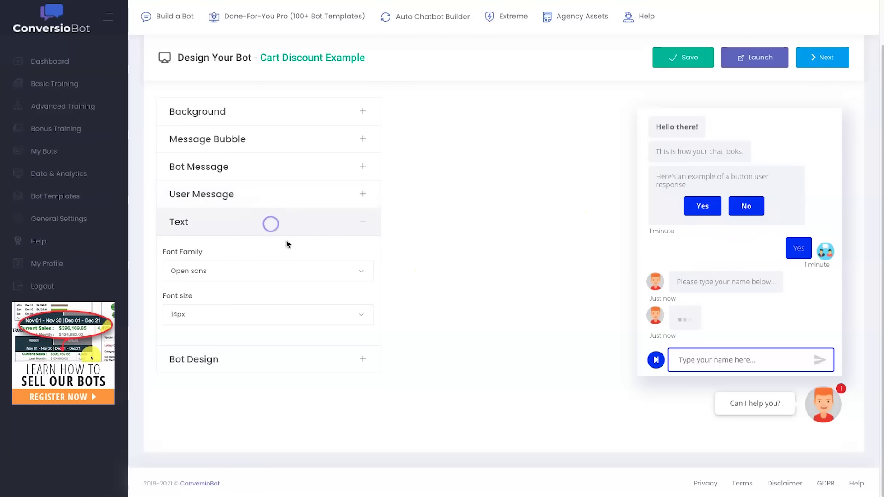
left_click(193, 273)
left_click(193, 273)
left_click(193, 272)
left_click(192, 272)
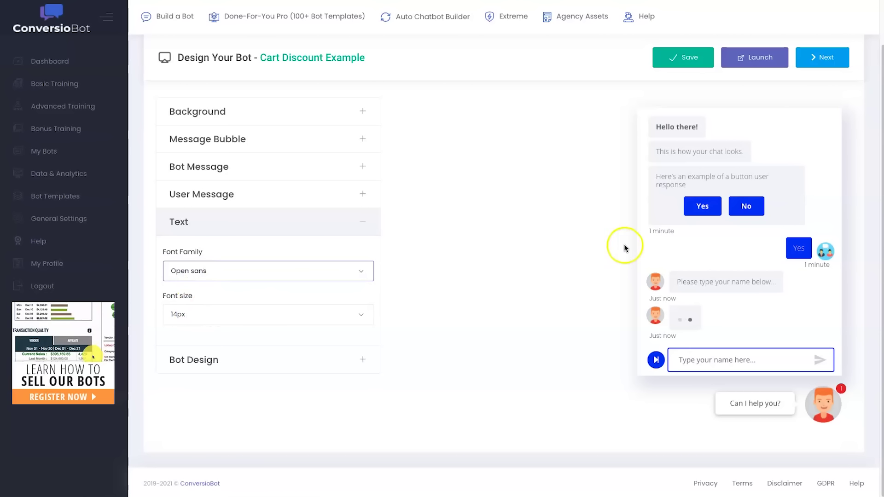
left_click(295, 277)
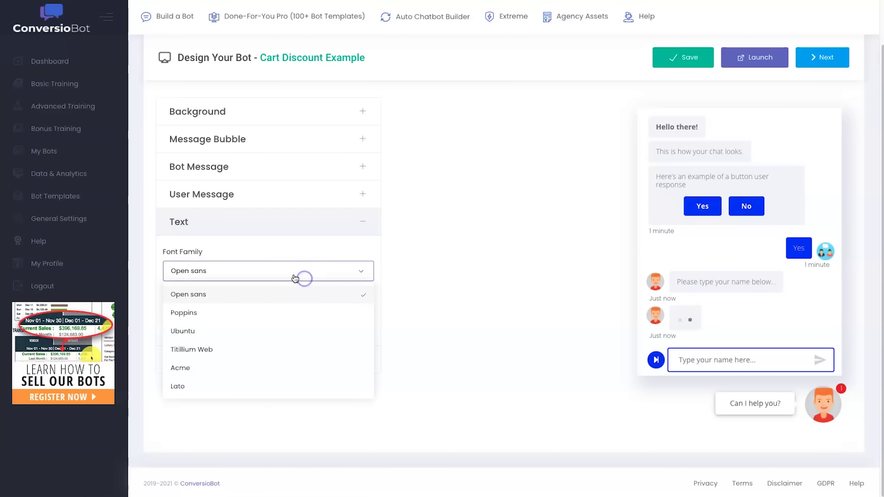
left_click(213, 277)
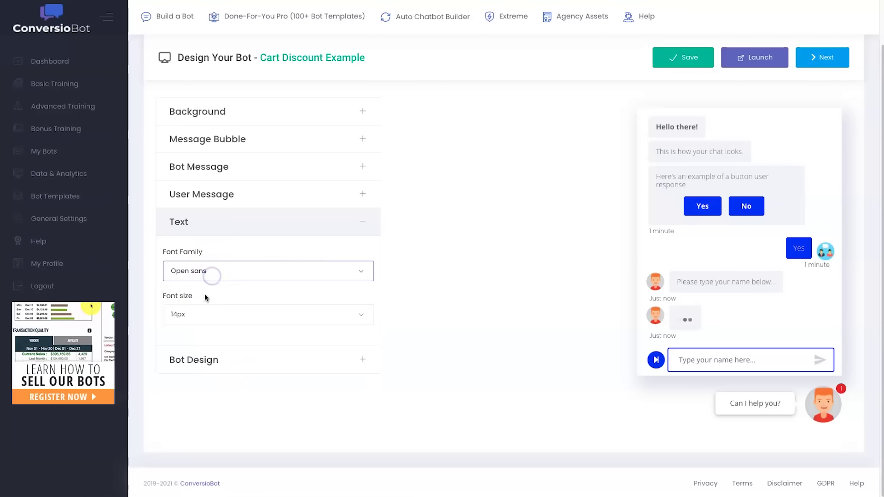
- In the Bot Design settings, try the Left position, restore Right, and check the full page bot position options
left_click(270, 361)
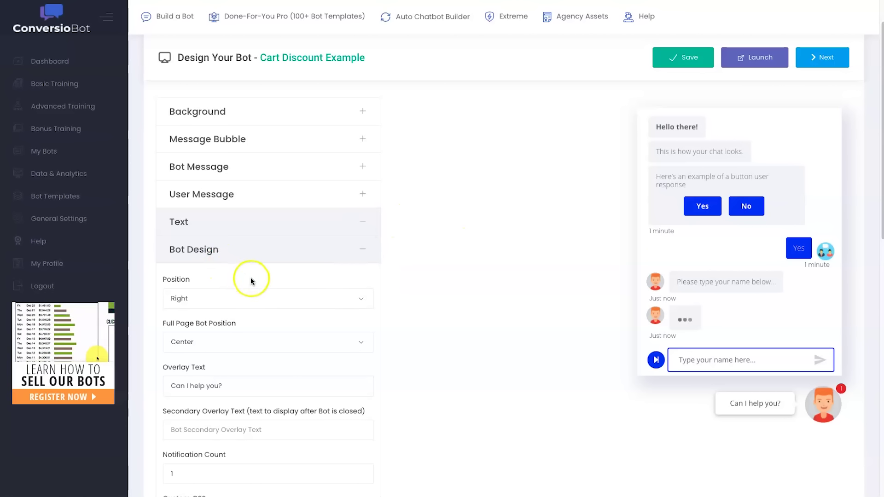
left_click(236, 296)
left_click(211, 320)
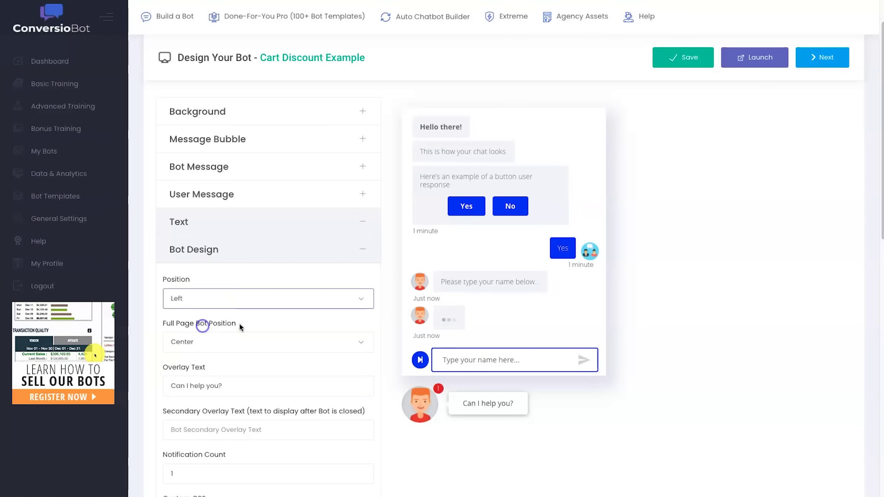
left_click(218, 297)
left_click(364, 339)
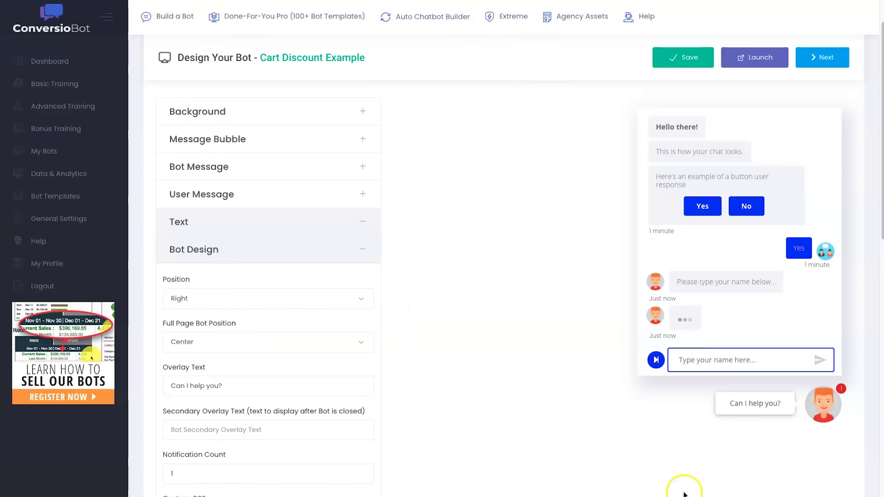
left_click(228, 333)
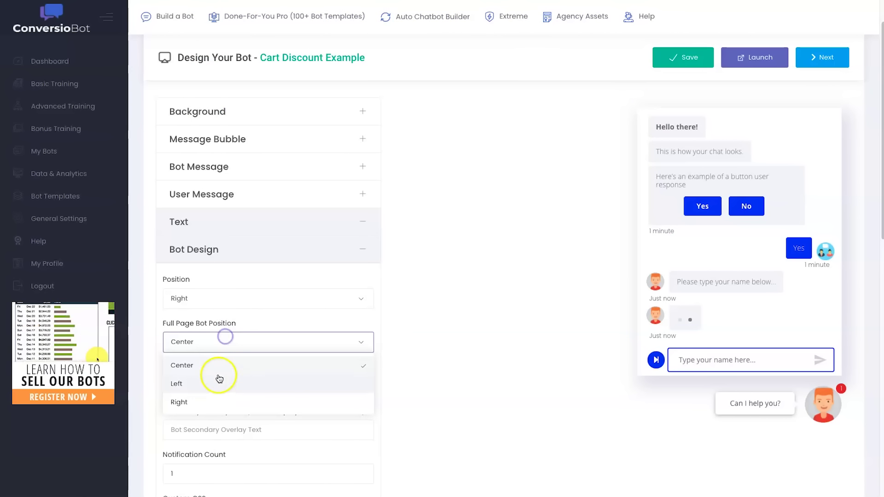
left_click(220, 346)
- Replace the bot's overlay text with "Hey, I have a question for you"
scroll(238, 399, "down", 2)
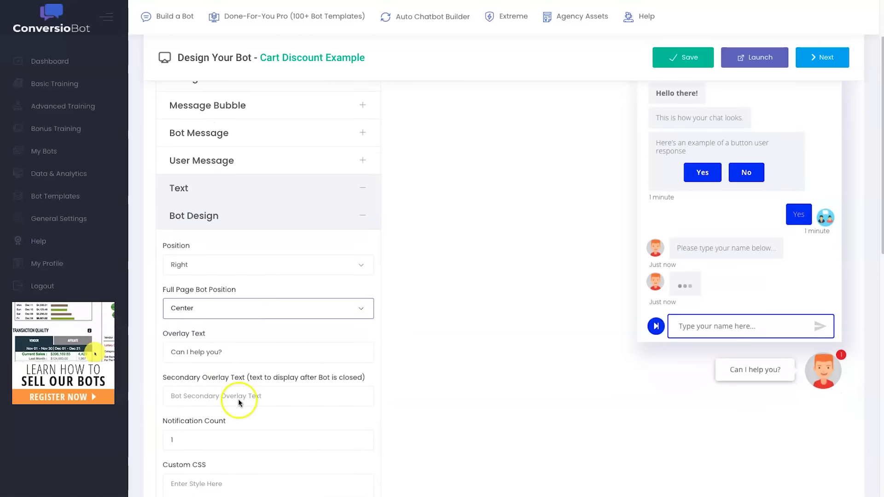
double_click(248, 286)
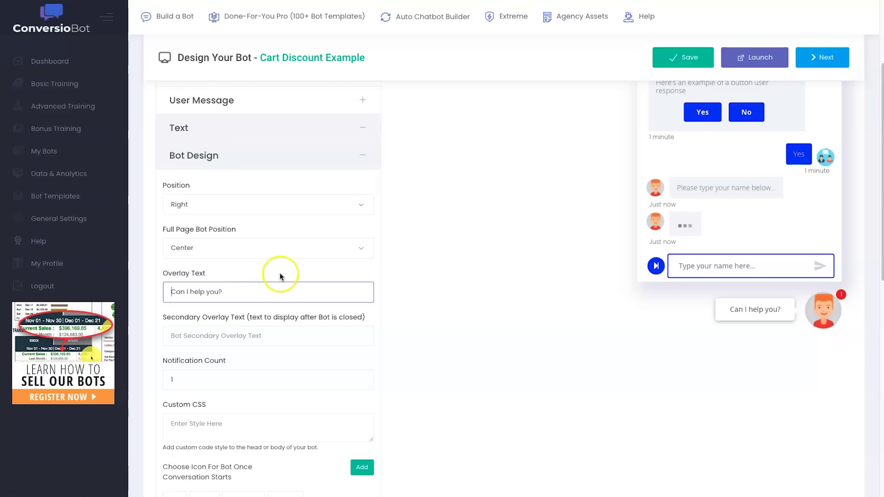
scroll(586, 235, "up", 4)
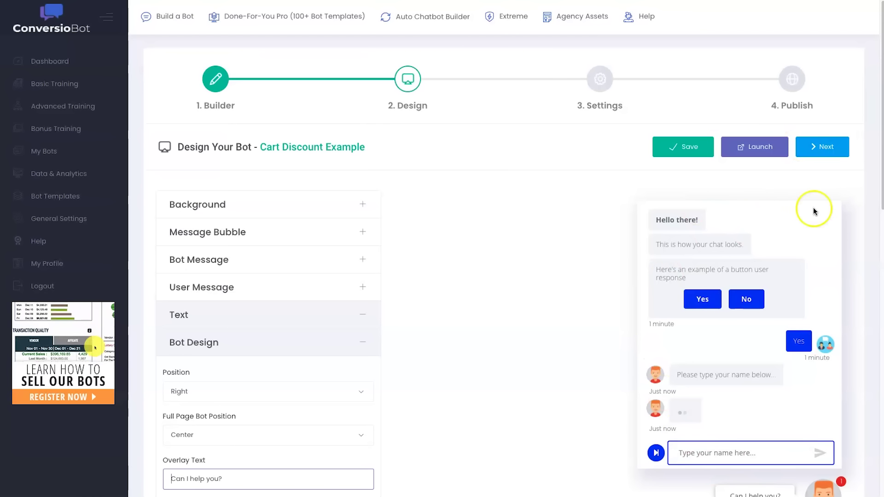
scroll(742, 235, "down", 3)
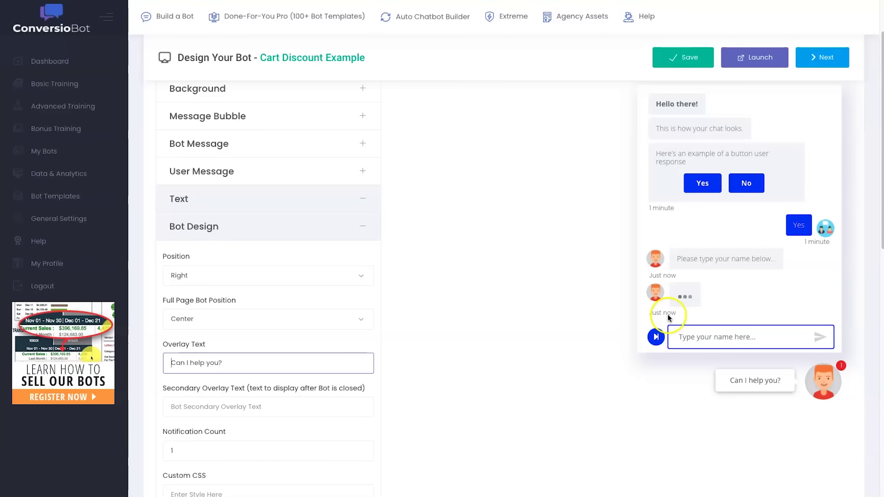
triple_click(184, 358)
type("Hey, I have a question for you")
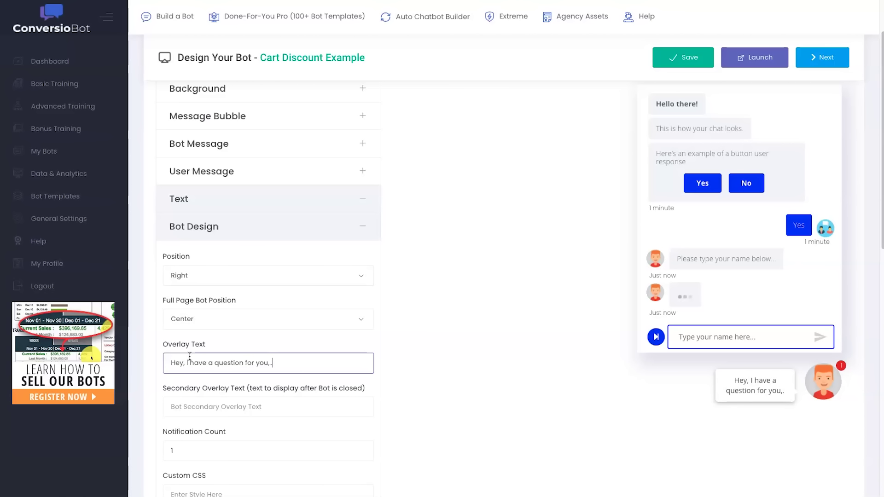
type("...")
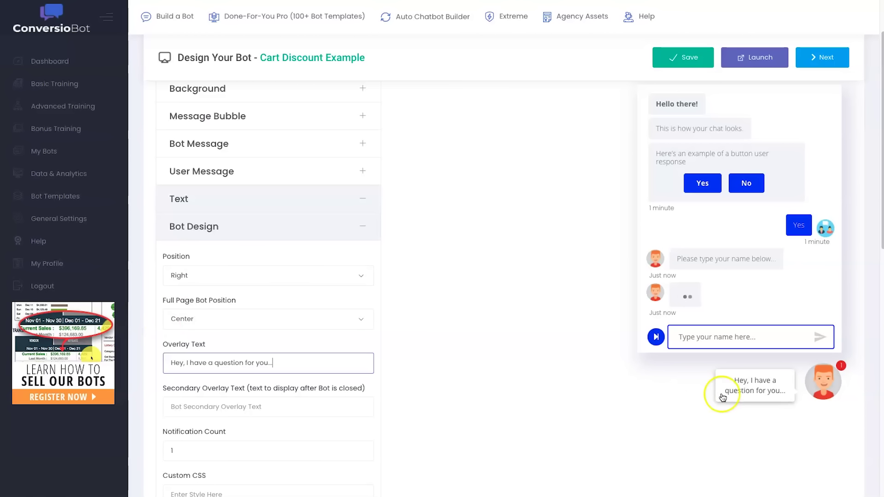
key("BackSpace")
key("BackSpace")
key("BackSpace")
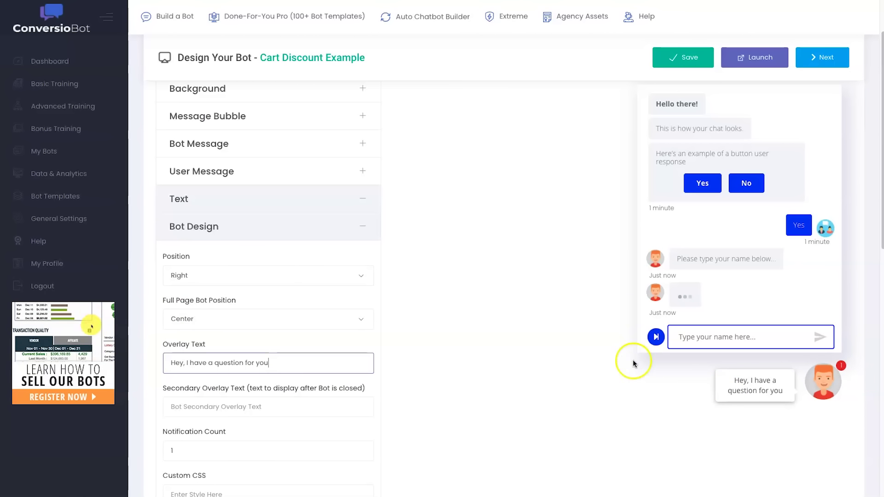
- Set the bot's Notification Count to 3, leaving the secondary overlay text empty
left_click(295, 401)
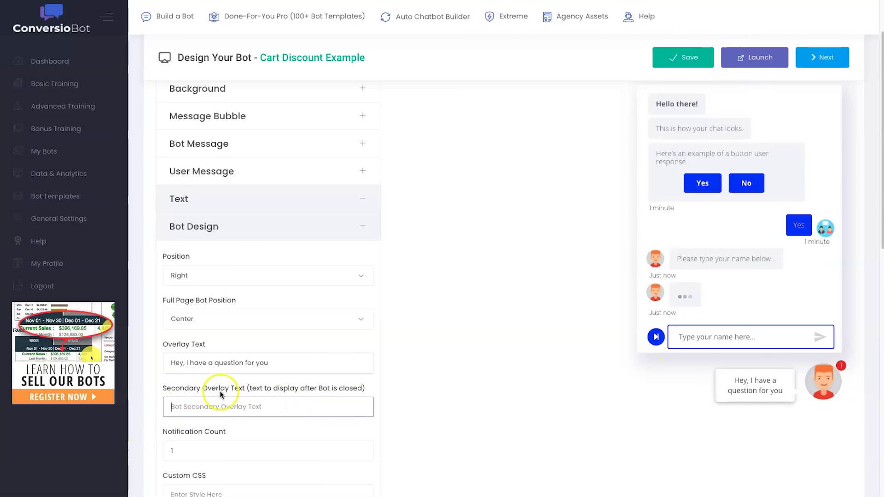
left_click(322, 386)
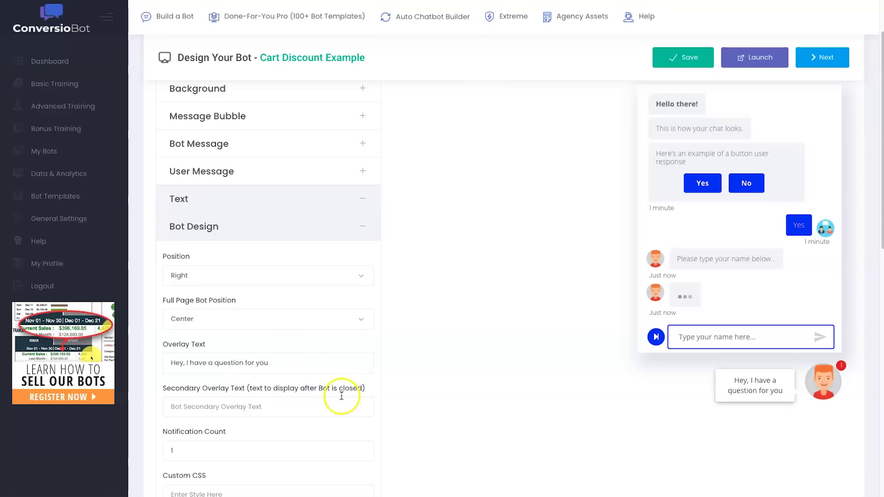
scroll(261, 420, "down", 1)
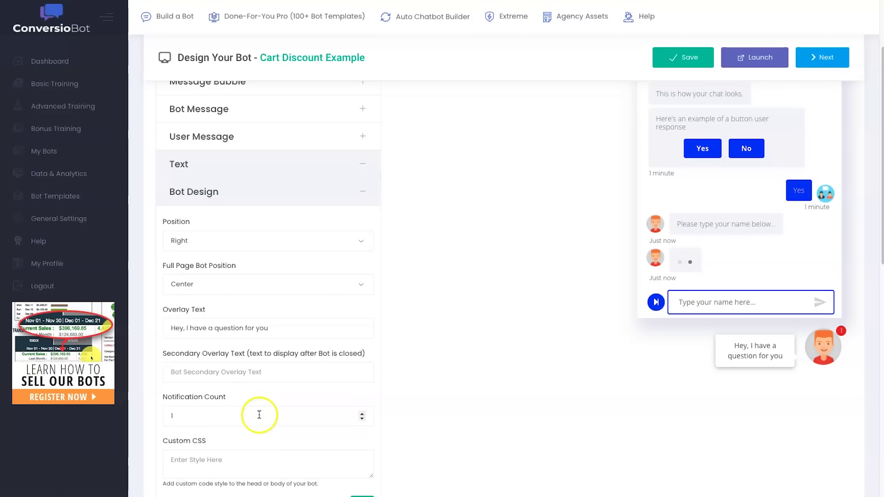
left_click(169, 415)
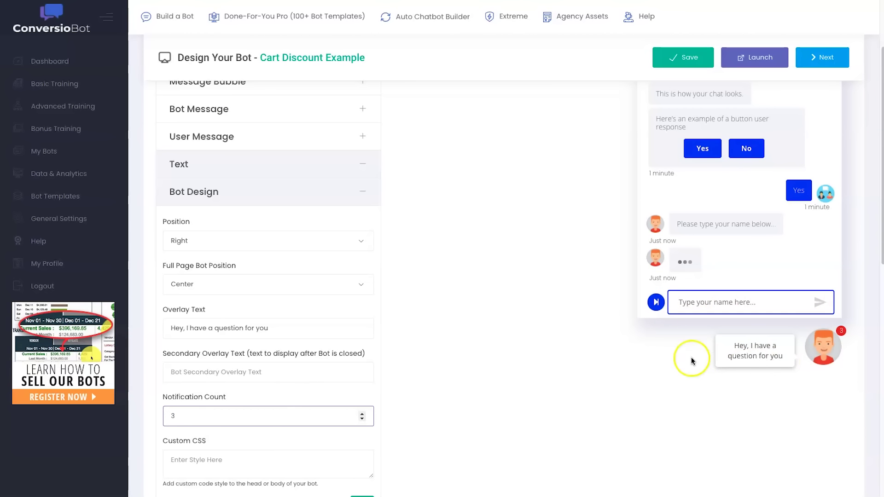
left_click(513, 446)
- Examine the icon choices for the bot once and before the conversation starts, and for the end user in conversation
scroll(360, 428, "down", 3)
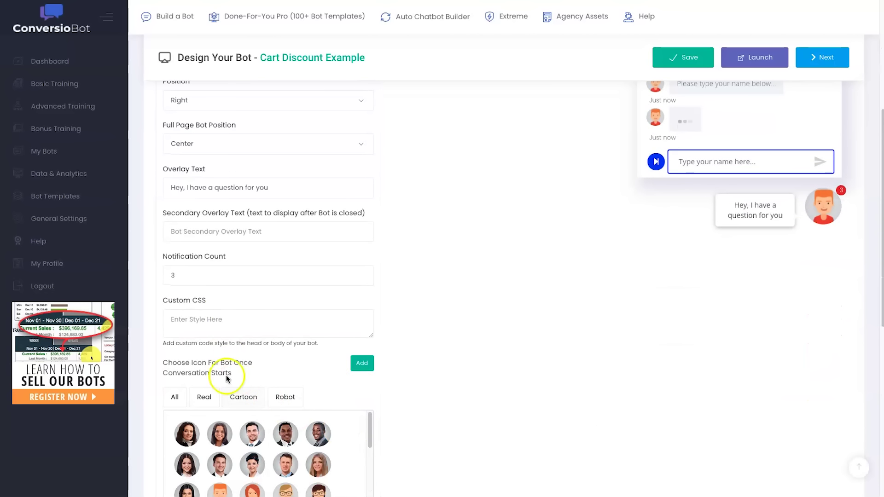
scroll(507, 341, "up", 5)
scroll(552, 334, "down", 4)
scroll(531, 336, "down", 8)
scroll(297, 249, "down", 3)
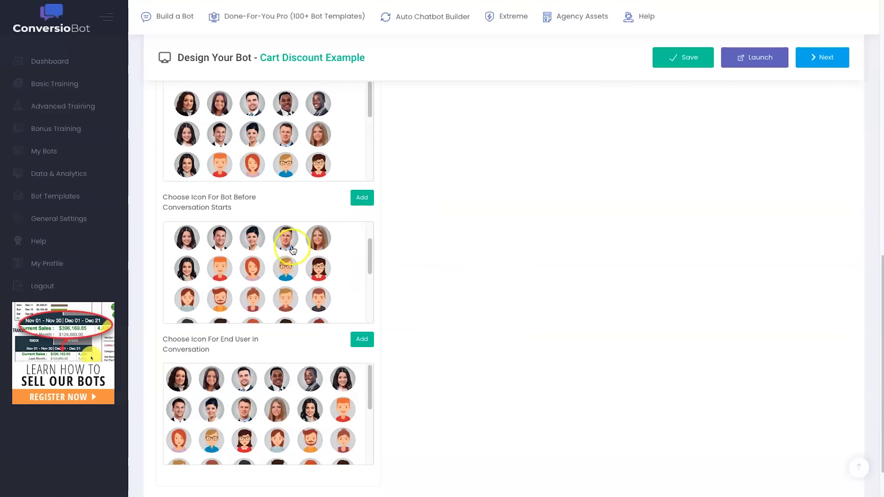
scroll(532, 349, "down", 2)
scroll(461, 295, "up", 4)
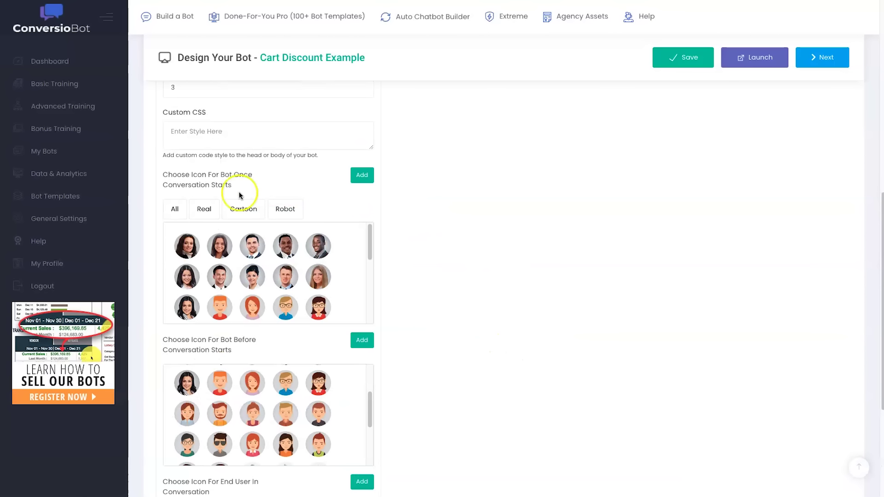
left_click_drag(235, 189, 187, 174)
left_click(189, 174)
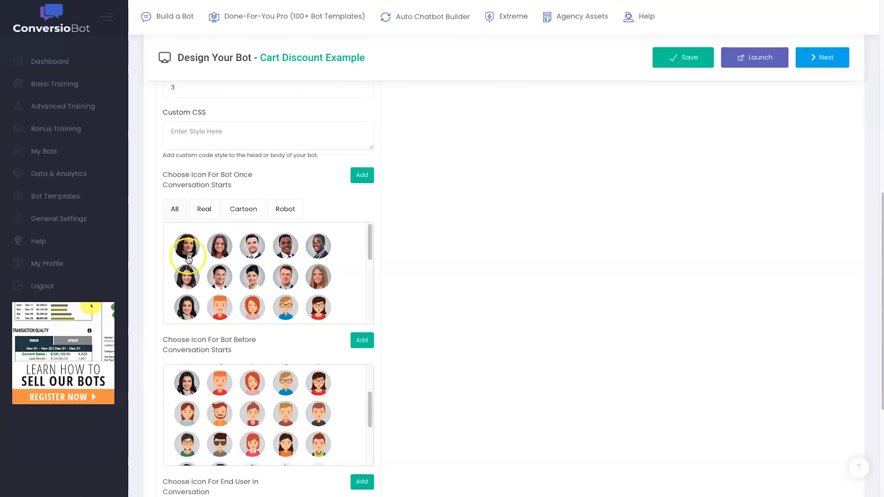
left_click_drag(164, 340, 232, 351)
left_click(212, 347)
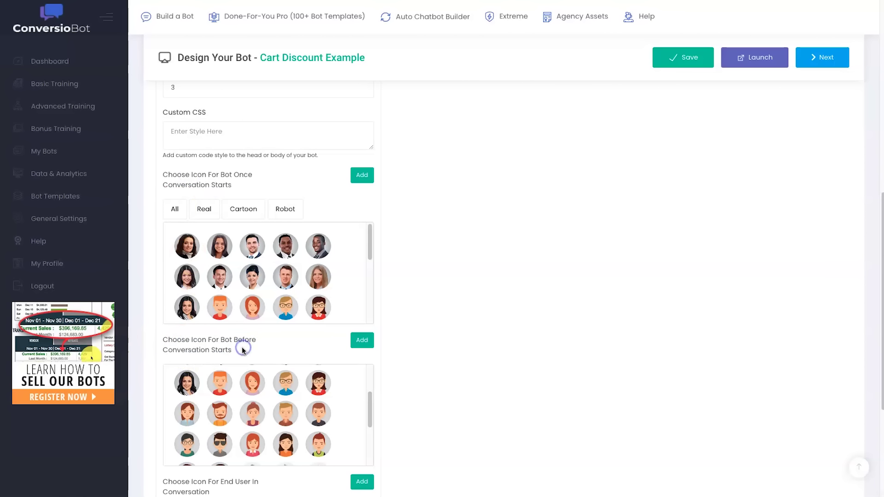
scroll(216, 364, "down", 2)
left_click_drag(234, 412, 164, 403)
left_click(289, 401)
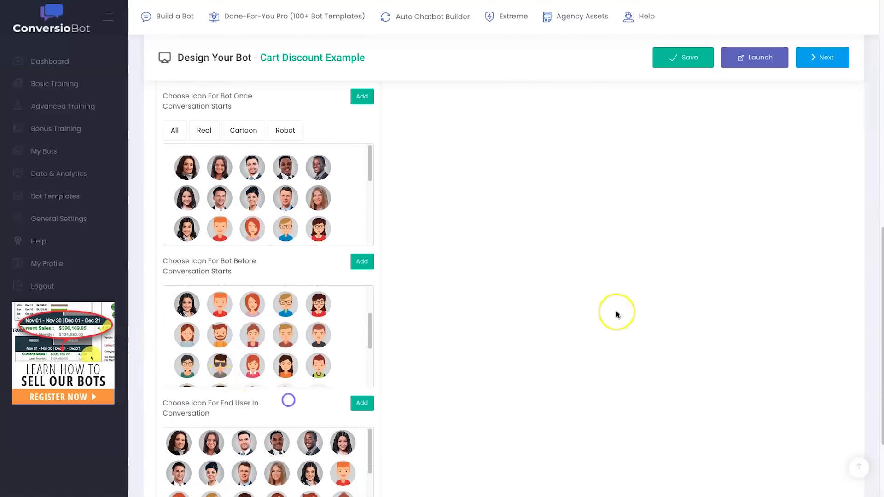
- Choose the green horned robot as the end user's icon in conversation and check it in the chat preview
scroll(644, 304, "up", 9)
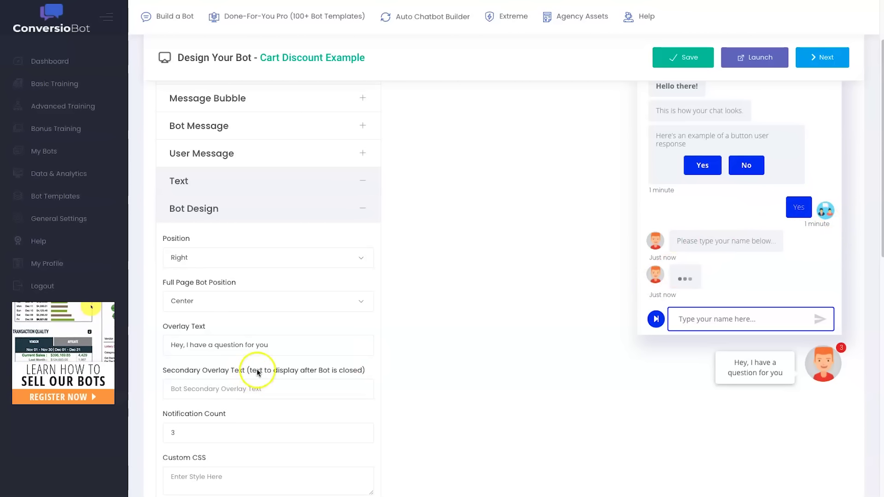
scroll(528, 350, "down", 7)
scroll(529, 350, "down", 5)
scroll(260, 373, "down", 3)
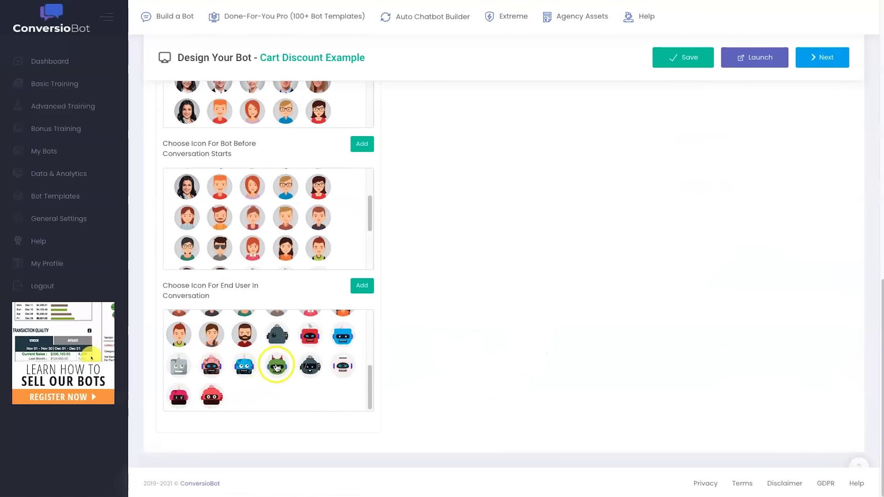
left_click(277, 367)
scroll(753, 271, "up", 9)
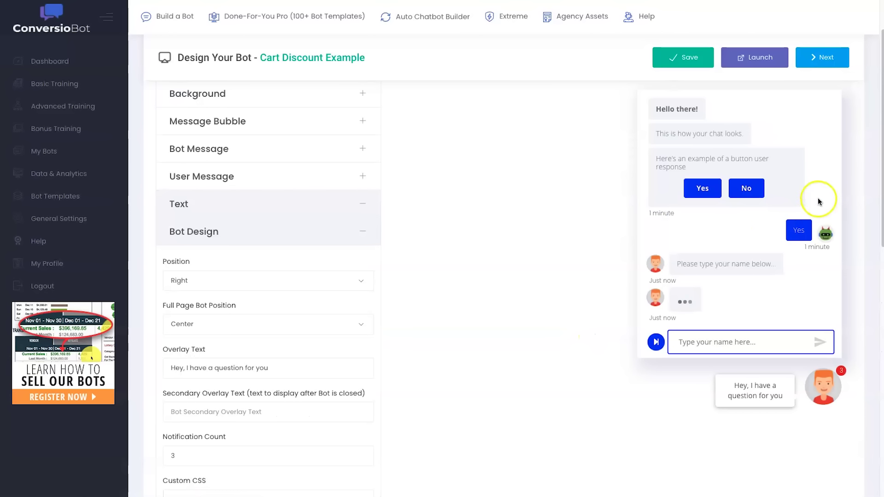
- Choose the dark-haired man in a suit as the bot's icon before the conversation starts
scroll(593, 357, "down", 9)
scroll(238, 253, "up", 1)
left_click(252, 191)
scroll(585, 210, "up", 9)
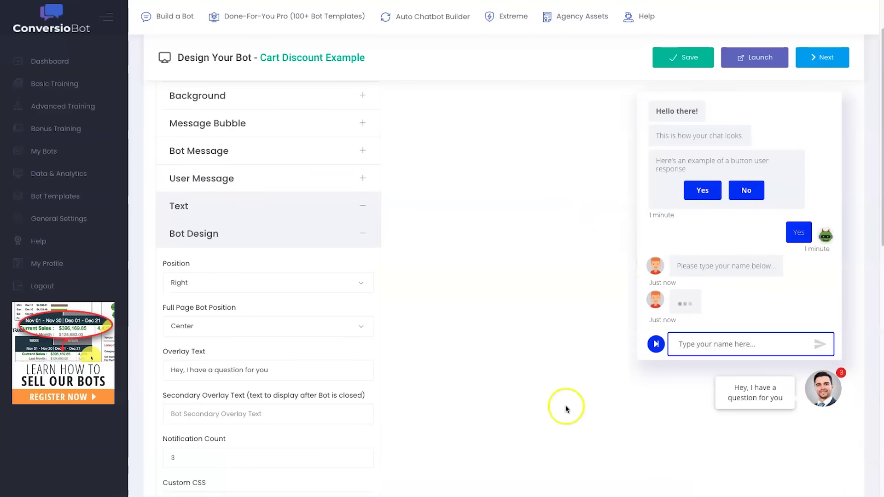
- Use the same suited man as the bot's icon once the conversation starts and review the chat preview
scroll(484, 400, "down", 8)
scroll(610, 212, "up", 8)
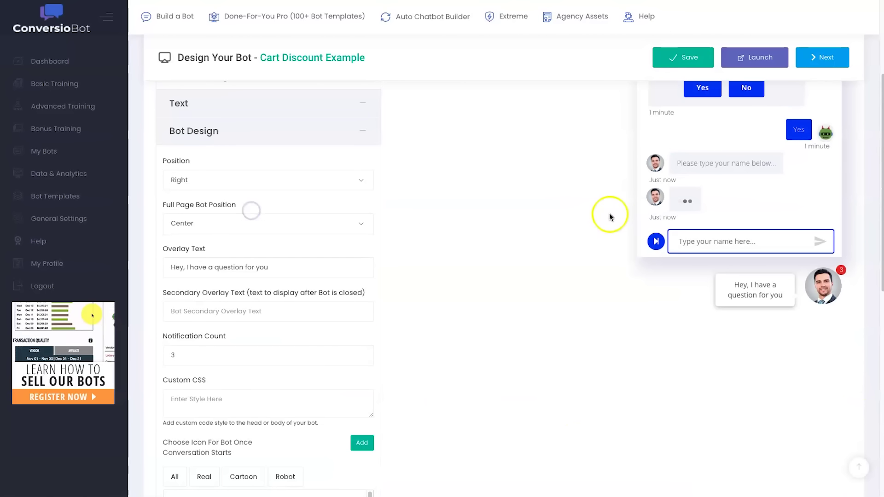
scroll(692, 230, "up", 4)
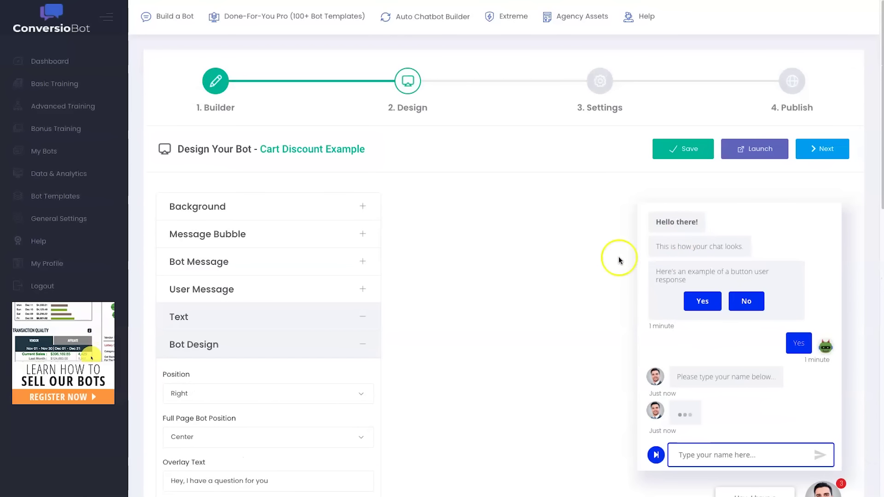
scroll(579, 270, "down", 10)
scroll(521, 277, "up", 10)
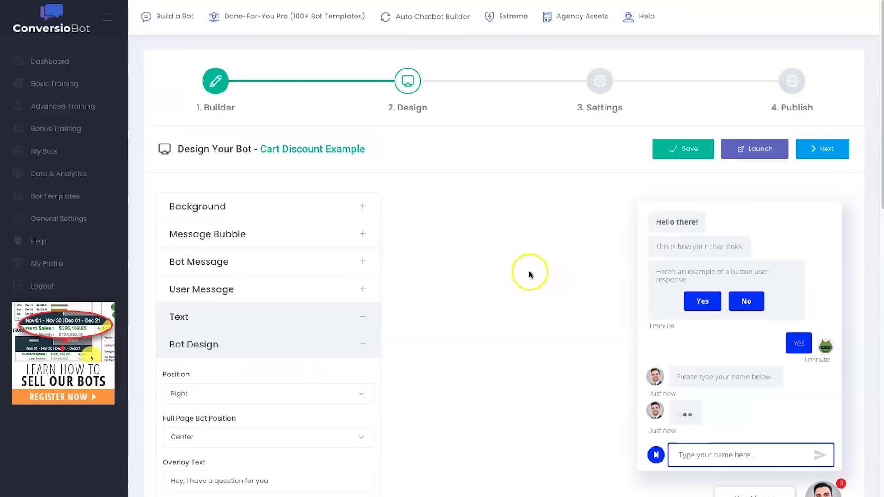
- Launch the bot with its updated design and proceed to the Settings stage to view the Bot Name
left_click(736, 145)
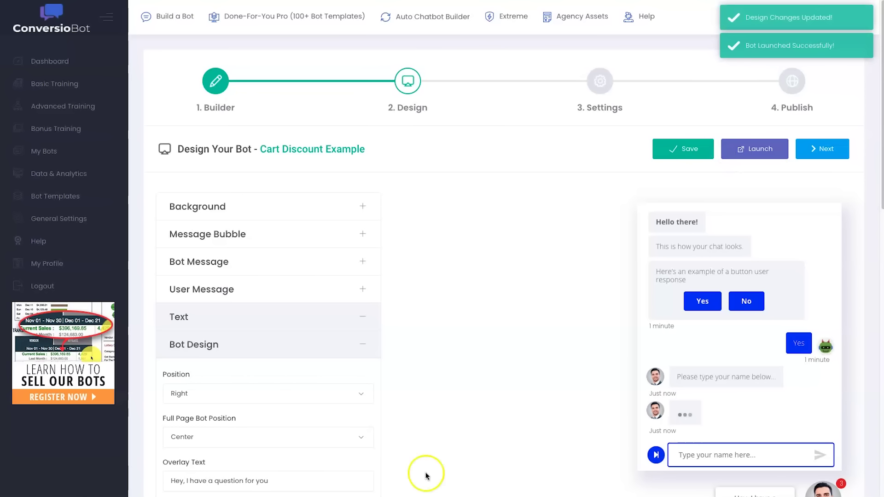
left_click(838, 154)
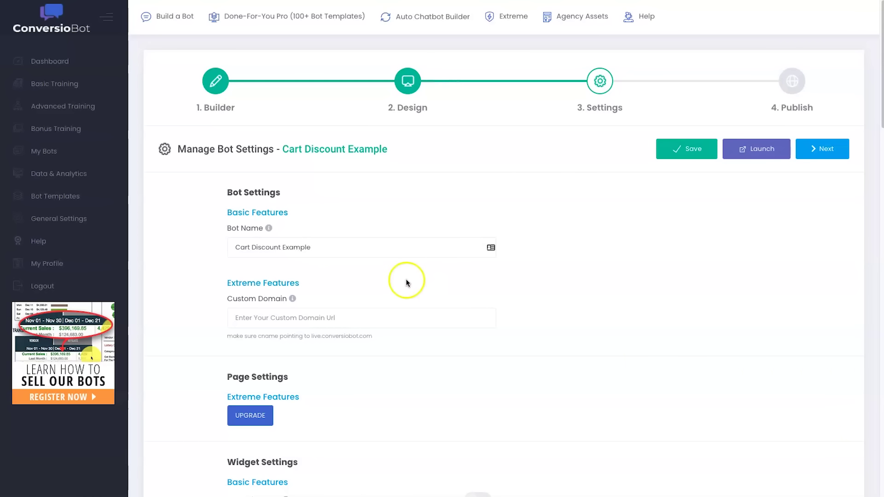
left_click_drag(283, 251, 312, 248)
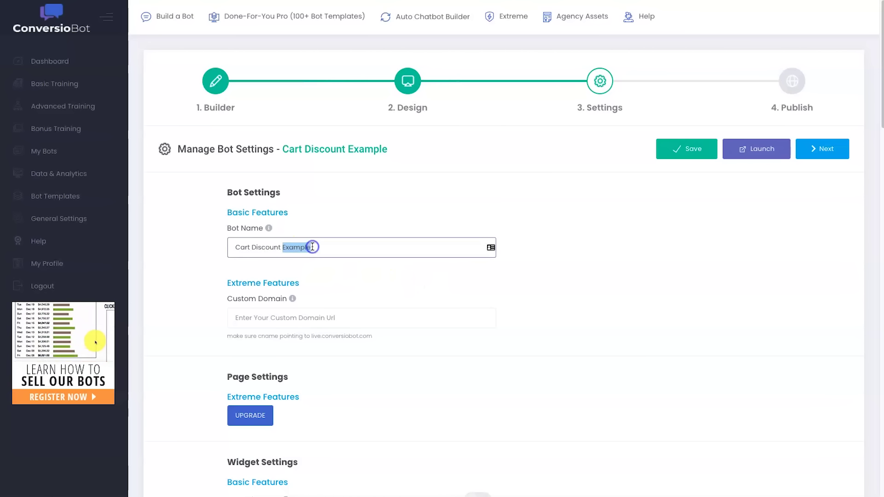
- Review the bot's name, the custom domain option with its CNAME note, and the Page Settings section
left_click(313, 251)
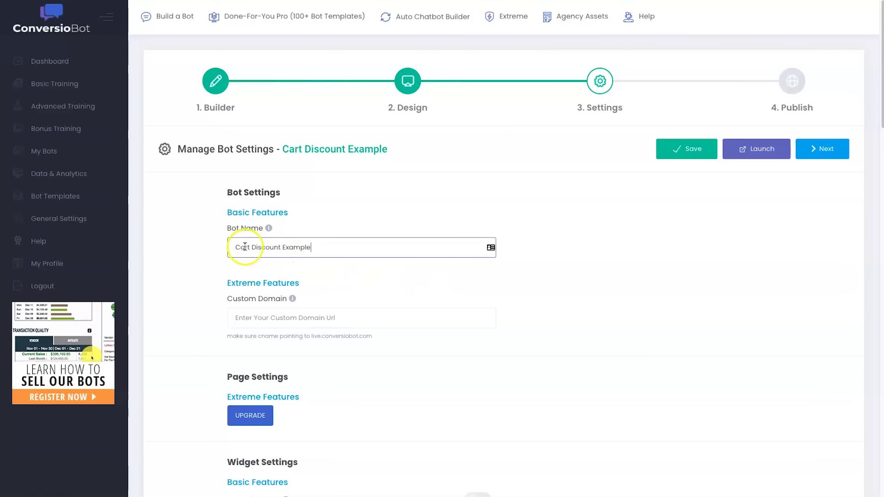
scroll(303, 307, "down", 3)
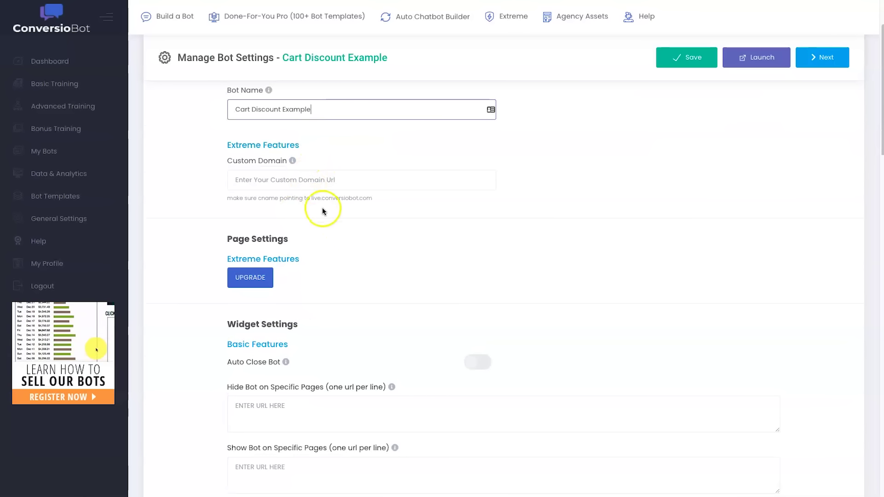
left_click_drag(258, 198, 386, 199)
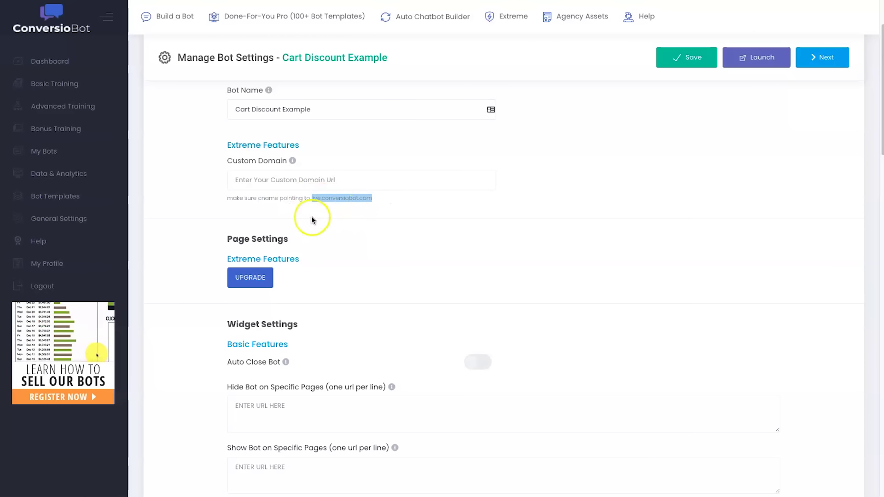
left_click(214, 257)
left_click_drag(214, 257, 322, 257)
left_click(325, 257)
scroll(226, 283, "down", 4)
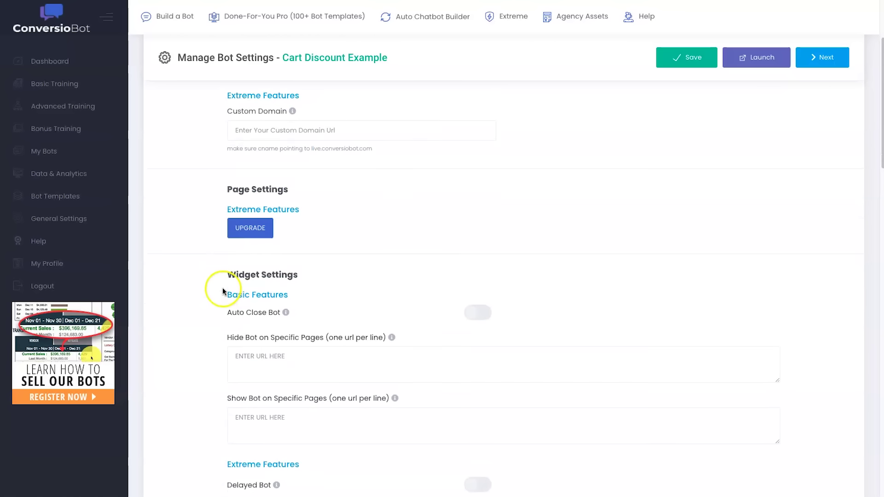
left_click_drag(231, 166, 312, 174)
left_click(310, 167)
left_click_drag(229, 151, 316, 147)
left_click(319, 147)
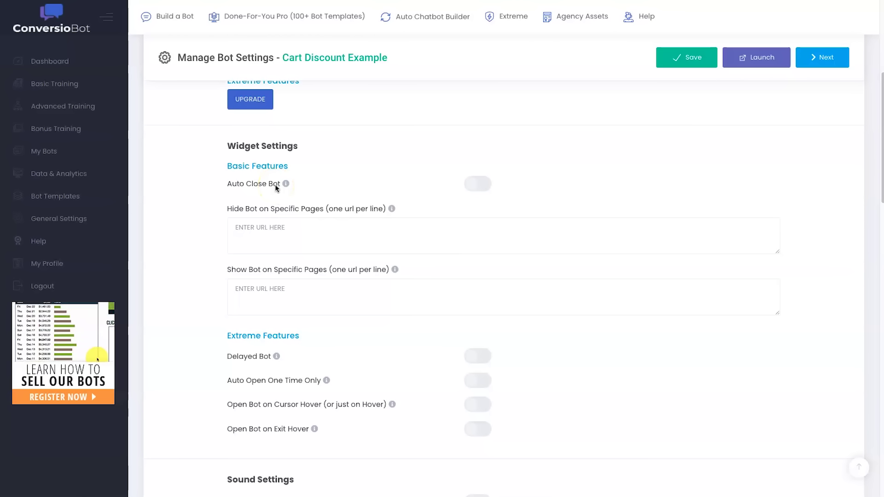
- Examine the basic widget settings for auto-closing the bot and for hiding or showing it on specific pages
mouse_move(283, 182)
left_click(486, 186)
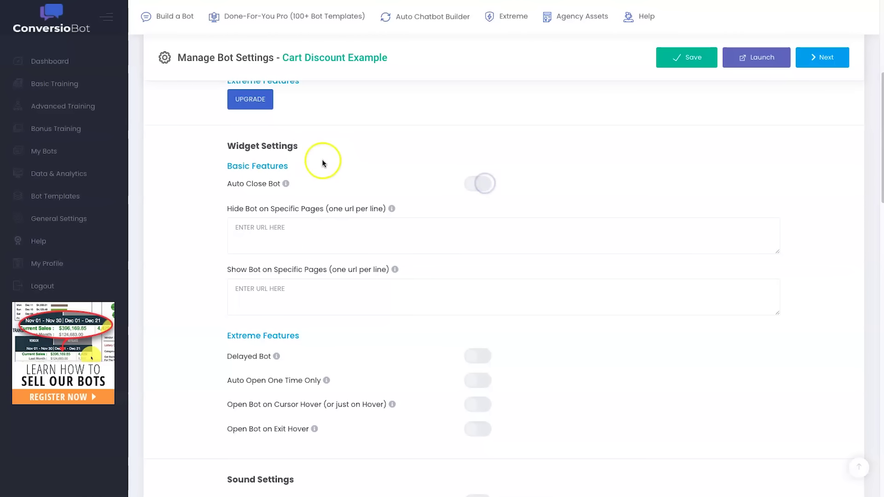
left_click(307, 236)
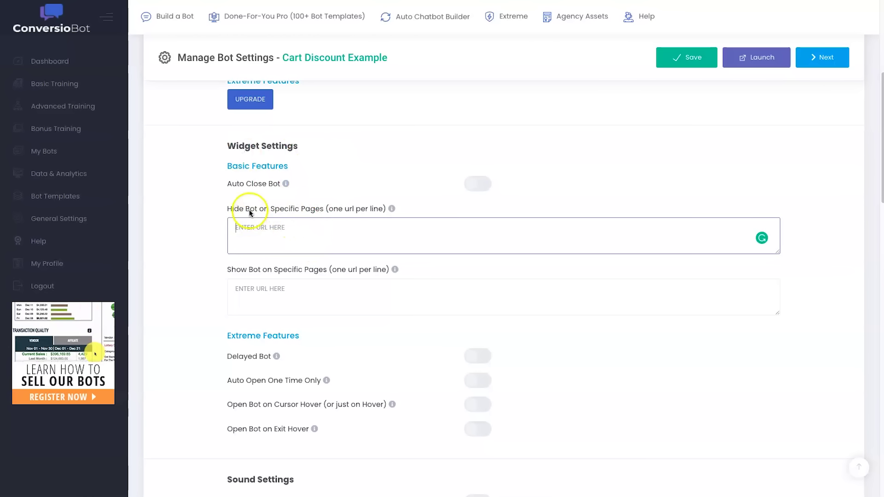
left_click_drag(239, 209, 349, 212)
left_click(301, 230)
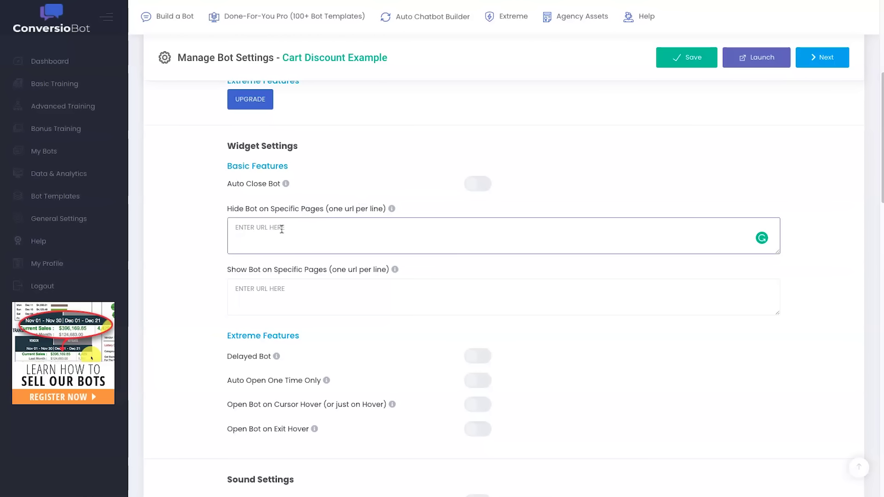
left_click(266, 271)
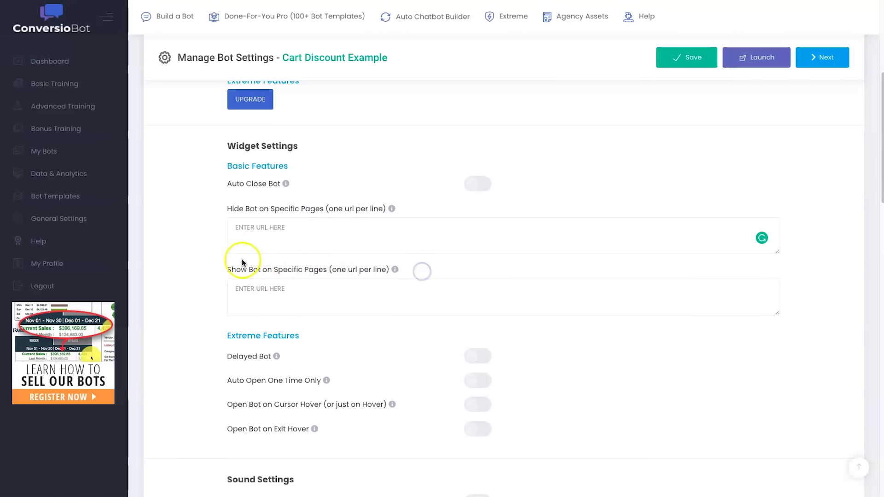
left_click(263, 292)
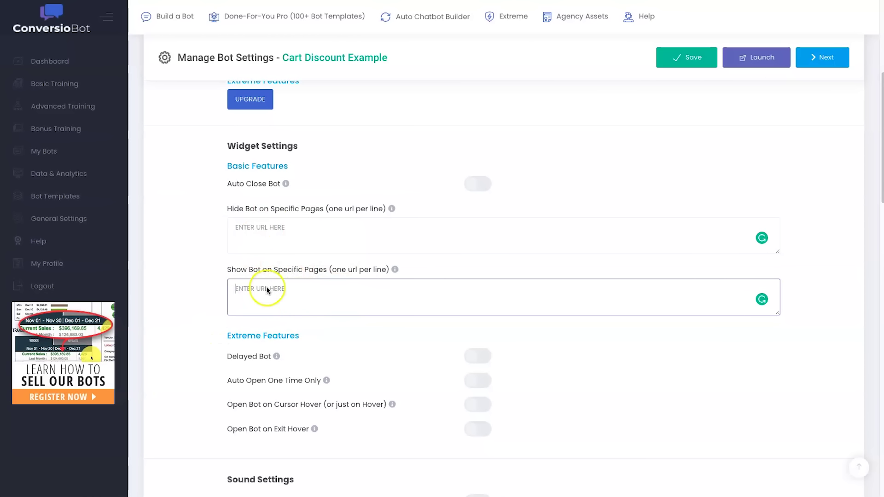
- Examine the widget's Extreme Features: delayed bot, one-time auto open, and opening on cursor hover or exit hover
scroll(204, 289, "down", 3)
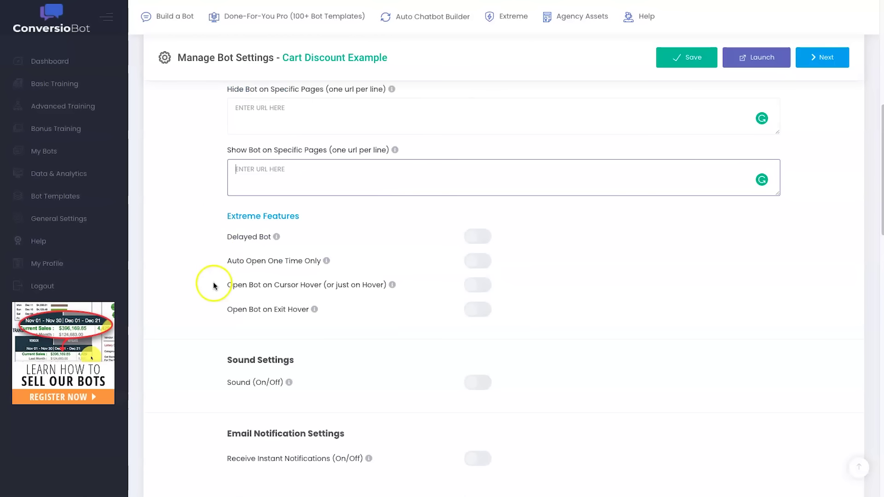
mouse_move(224, 234)
left_mouse_down()
mouse_move(318, 297)
mouse_move(251, 285)
mouse_move(236, 233)
left_mouse_up()
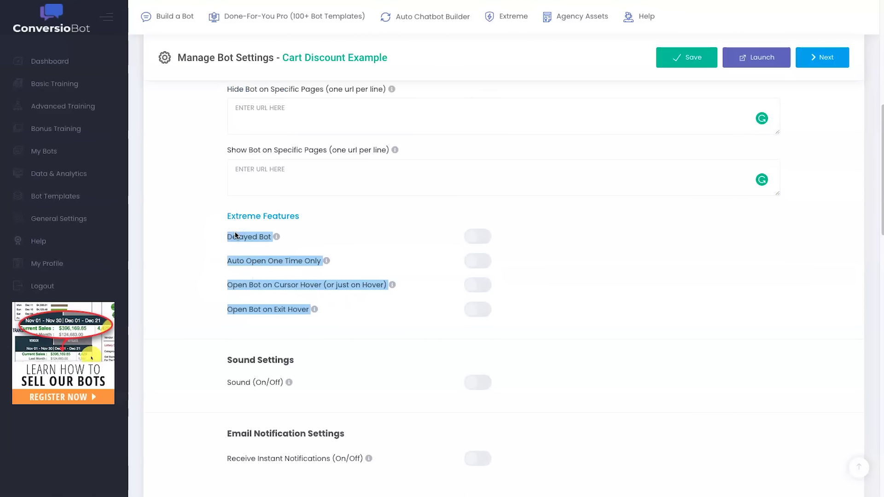
left_click(178, 289)
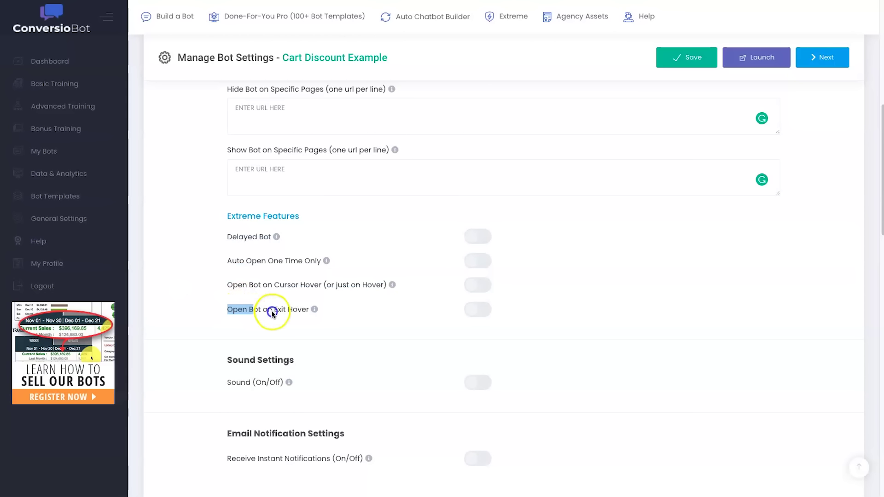
left_click_drag(272, 313, 303, 311)
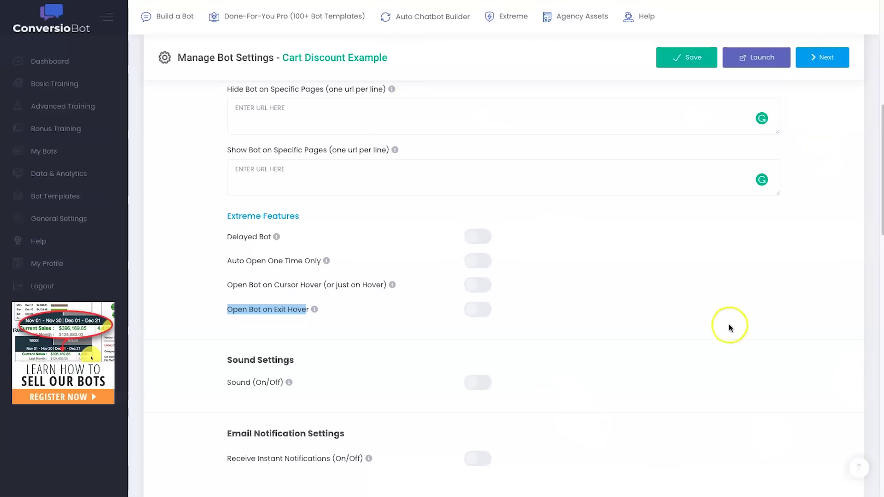
left_click(446, 317)
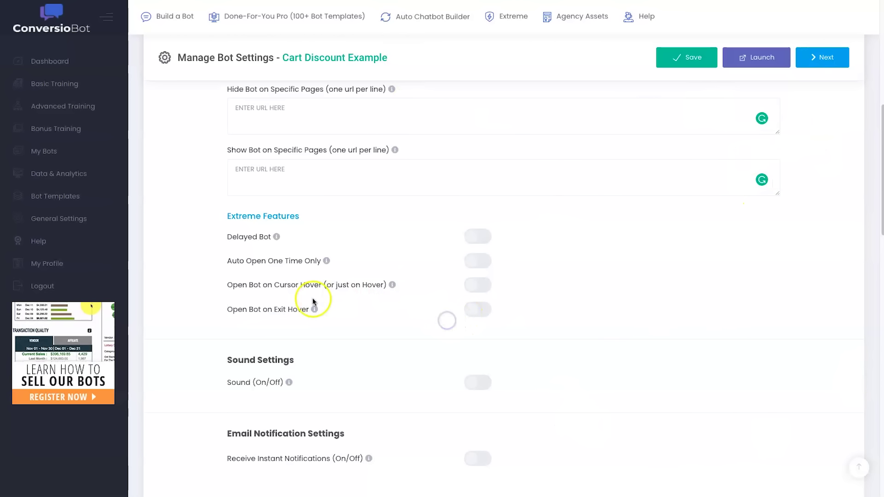
left_click_drag(261, 287, 334, 293)
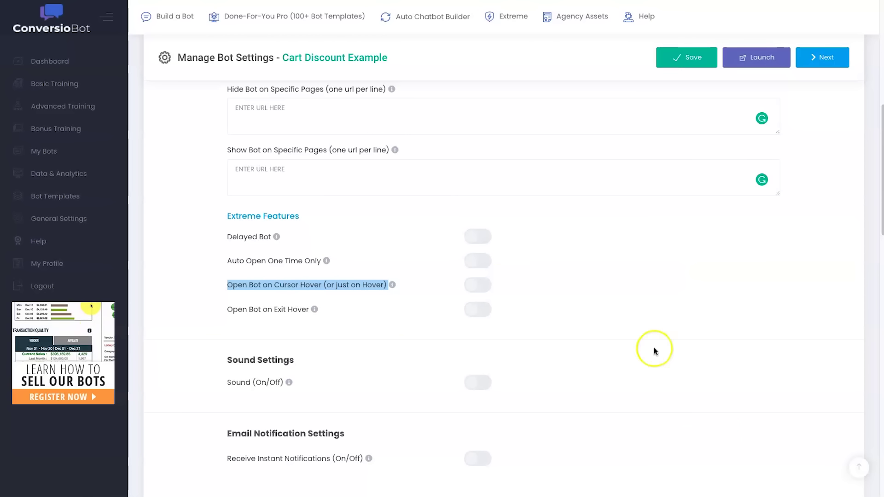
left_click(514, 306)
left_click_drag(213, 258, 293, 265)
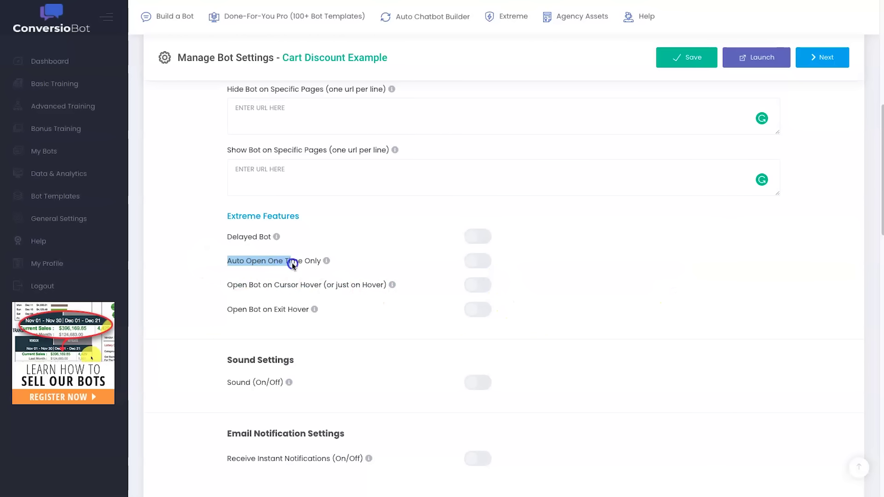
left_click(353, 269)
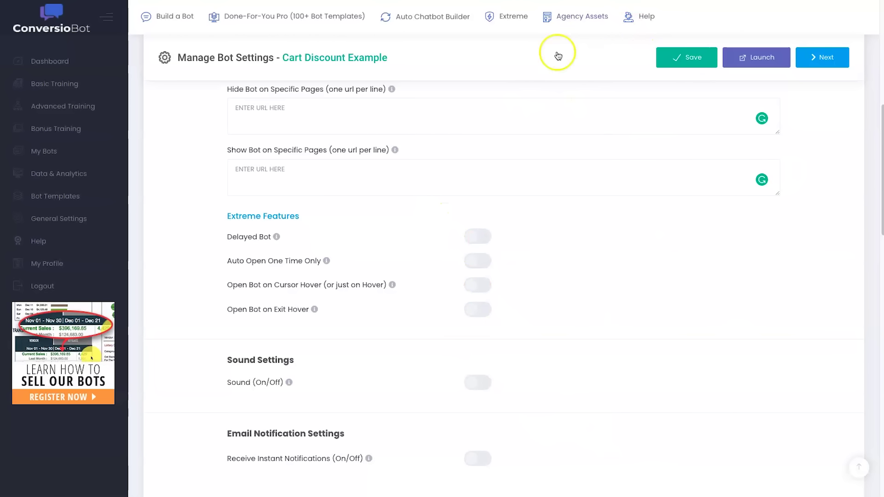
left_click_drag(217, 243, 278, 243)
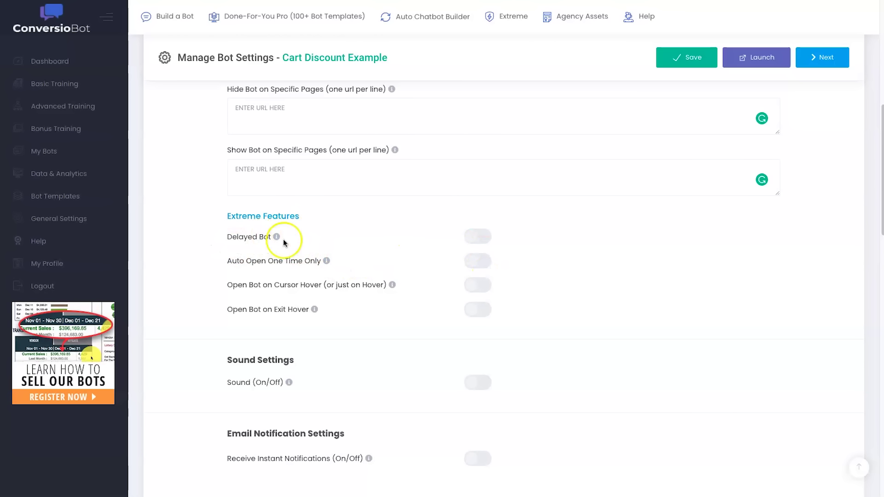
left_click_drag(304, 218, 207, 215)
left_click(210, 215)
- Review the Sound Settings and the Email Notification Settings for instant notifications
scroll(223, 299, "down", 2)
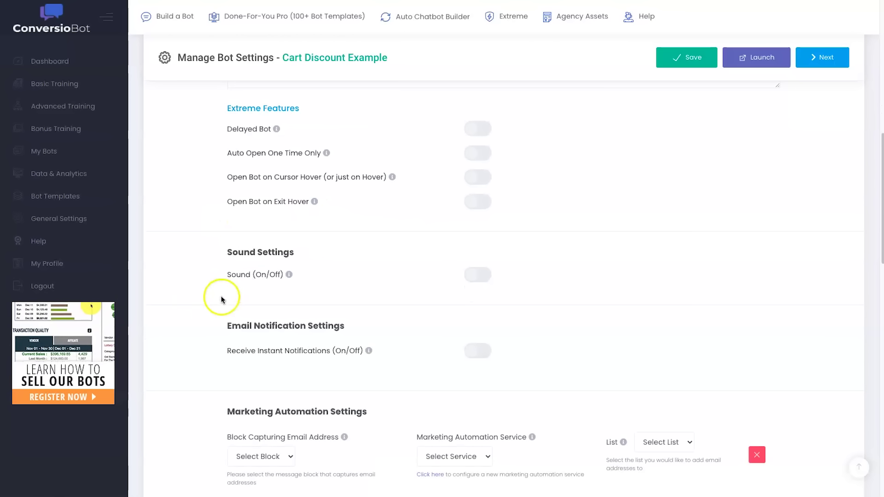
mouse_move(385, 355)
left_mouse_down()
mouse_move(203, 355)
mouse_move(384, 355)
left_mouse_up()
left_click_drag(226, 328, 342, 327)
left_click(345, 326)
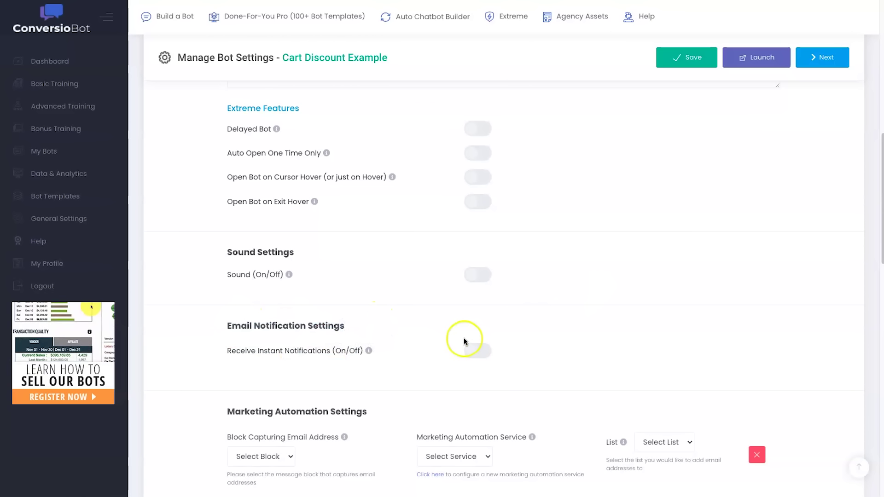
- Add a new list row to the Marketing Automation Settings and check the service and list choices
scroll(463, 339, "down", 5)
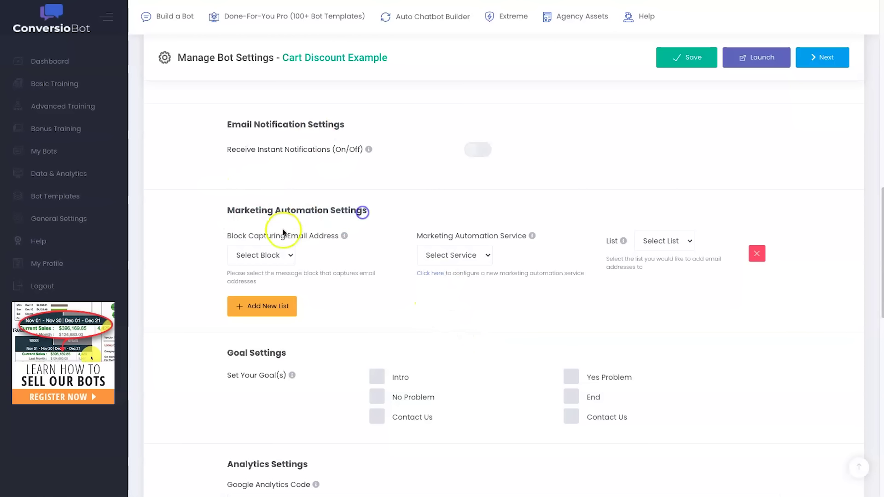
left_click(260, 306)
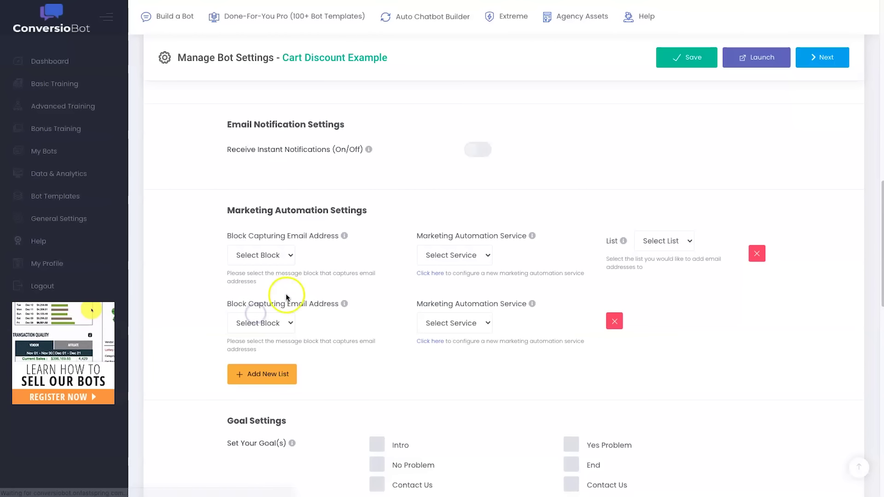
left_click(441, 325)
left_click(442, 322)
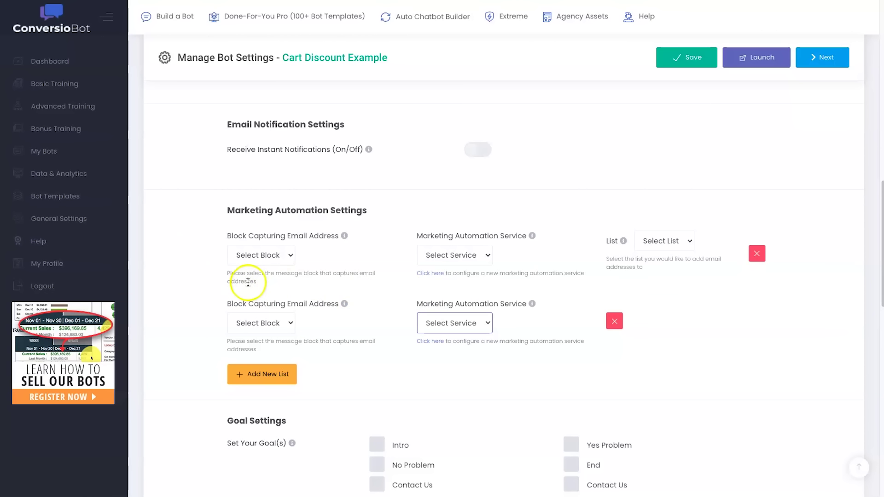
left_click(641, 248)
left_click(568, 266)
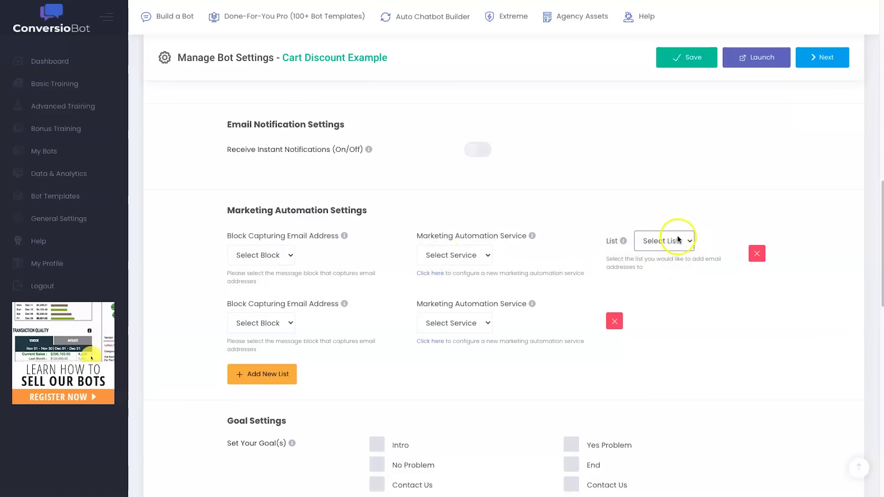
- Review the goal, analytics, custom JavaScript and language settings down to the Bot Branding section
scroll(675, 292, "down", 5)
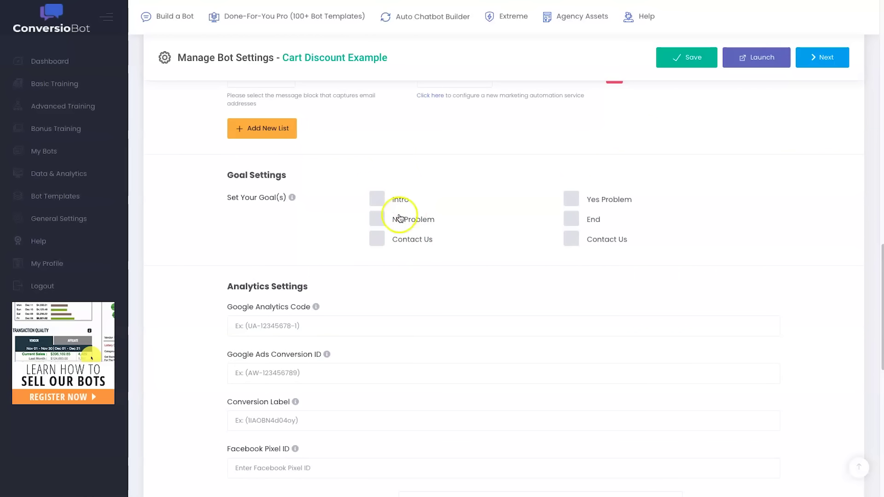
scroll(322, 276, "down", 2)
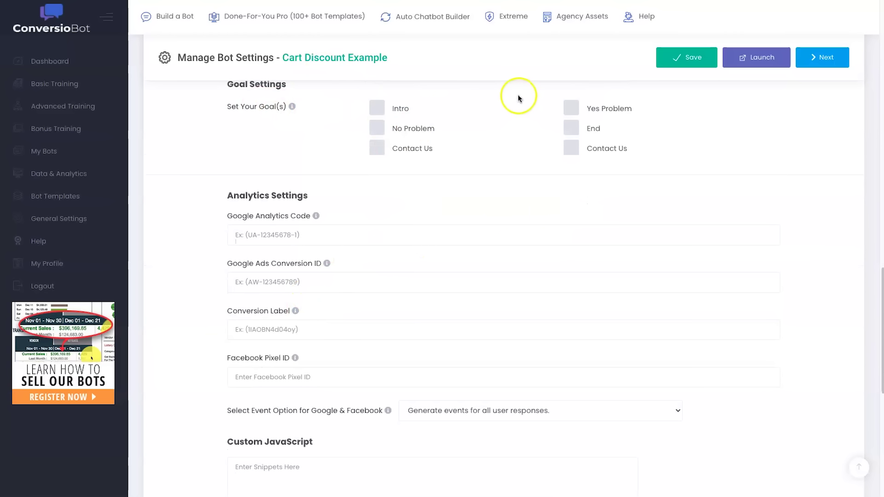
left_click_drag(198, 183, 459, 375)
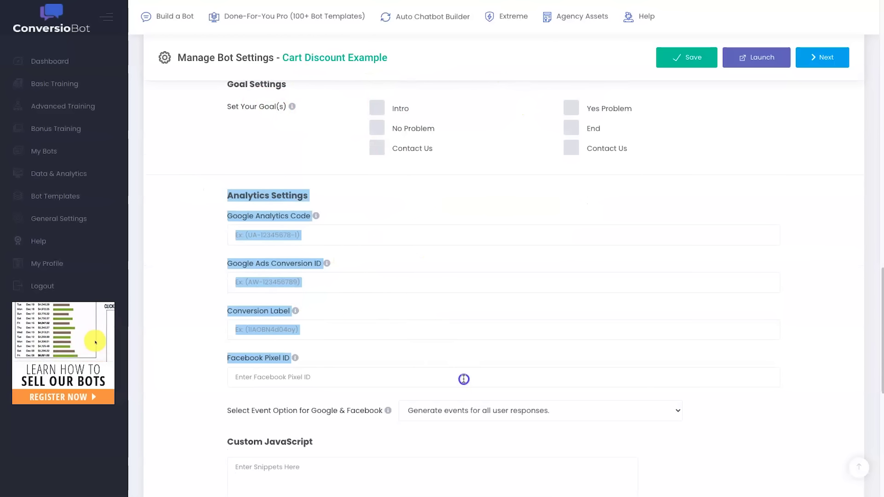
left_click(436, 361)
scroll(334, 377, "down", 1)
scroll(334, 376, "down", 3)
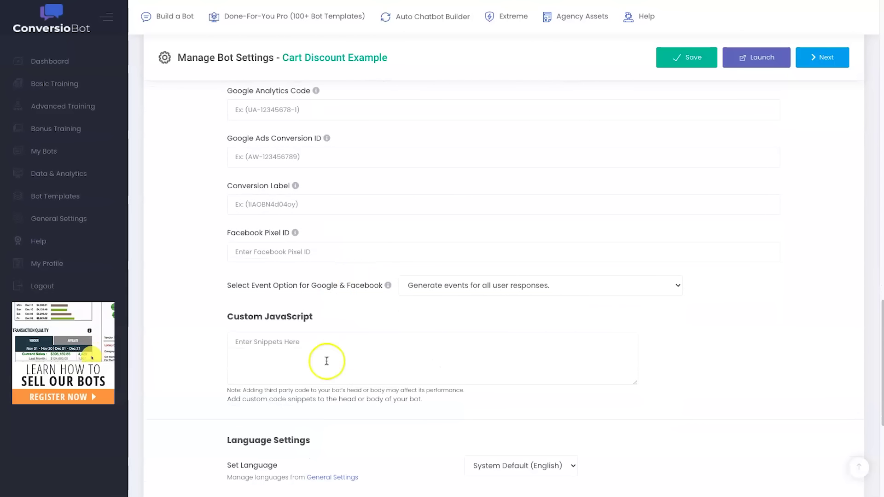
left_click(229, 261)
left_click(322, 296)
scroll(318, 299, "down", 5)
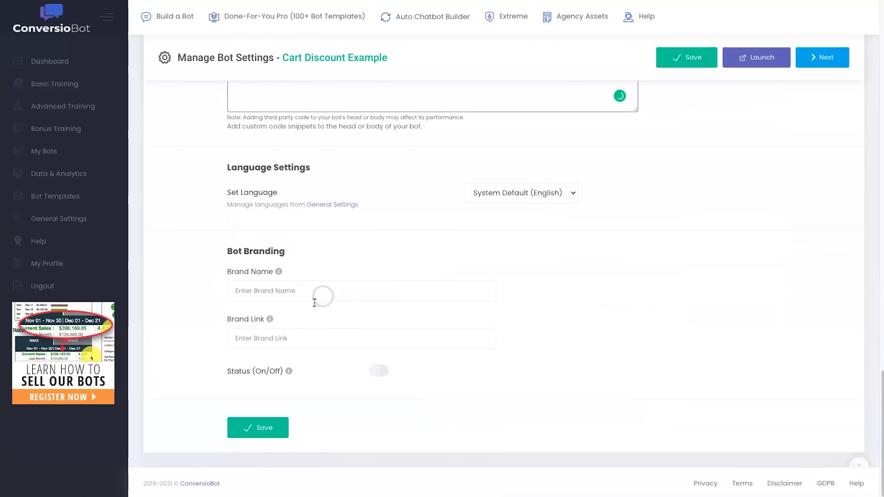
- Enter Legit Marketing Reviews as the Brand Name in the bot's branding settings
left_click(287, 289)
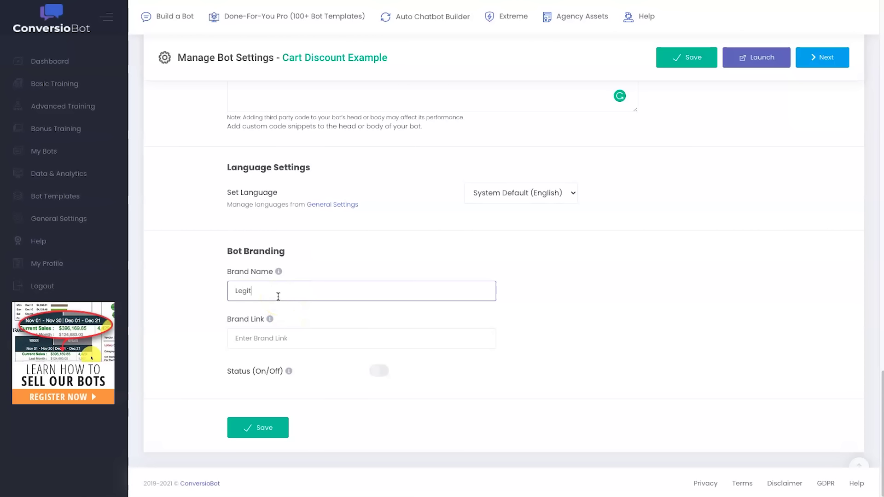
type("s")
key("Tab")
type("https://legitmar")
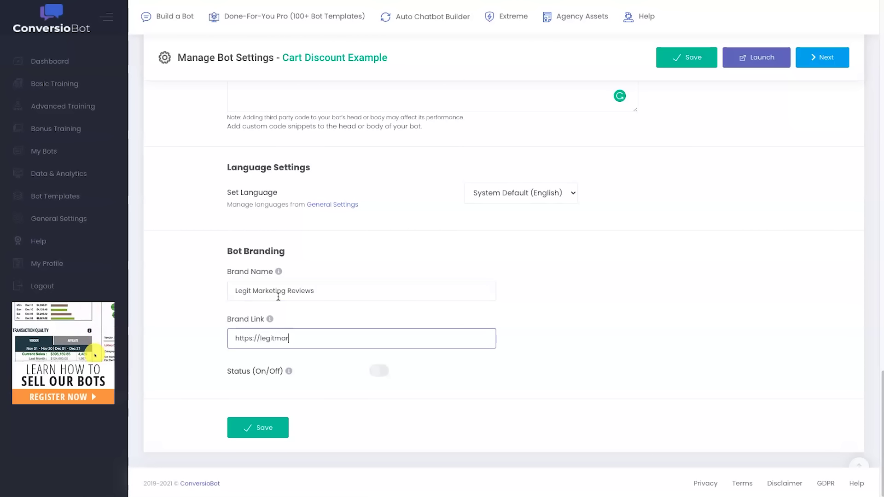
type("ketging")
key("BackSpace")
key("BackSpace")
key("BackSpace")
key("BackSpace")
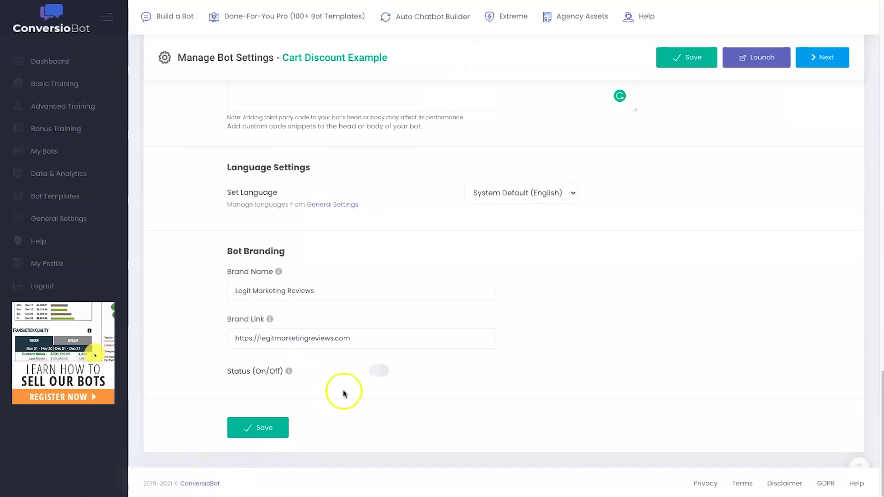
left_click(379, 371)
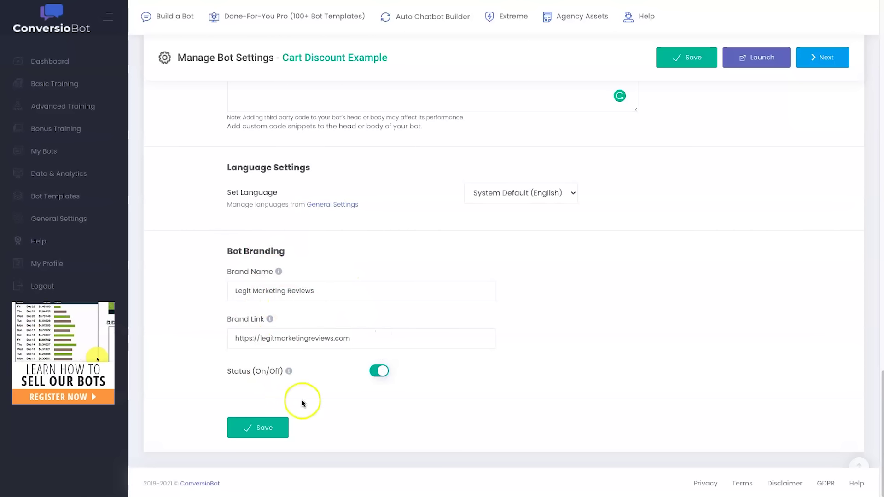
left_click(268, 429)
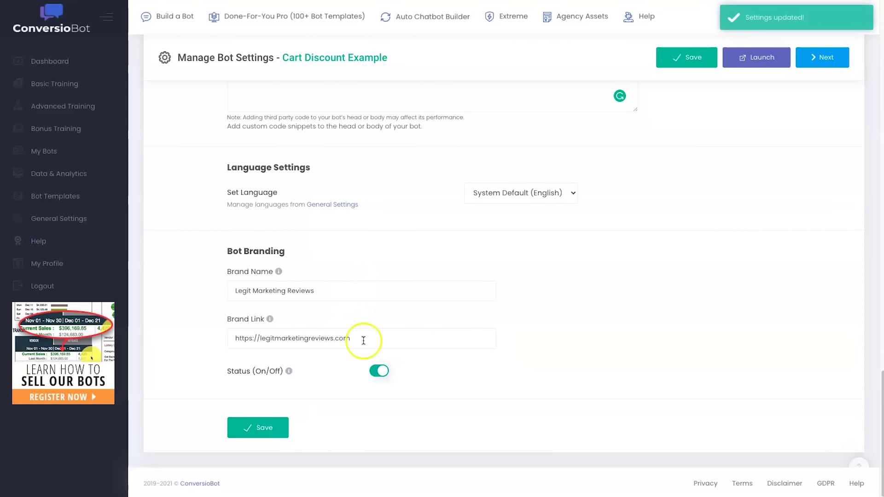
- Launch the Cart Discount Example bot and advance to its Publish stage
left_click(756, 59)
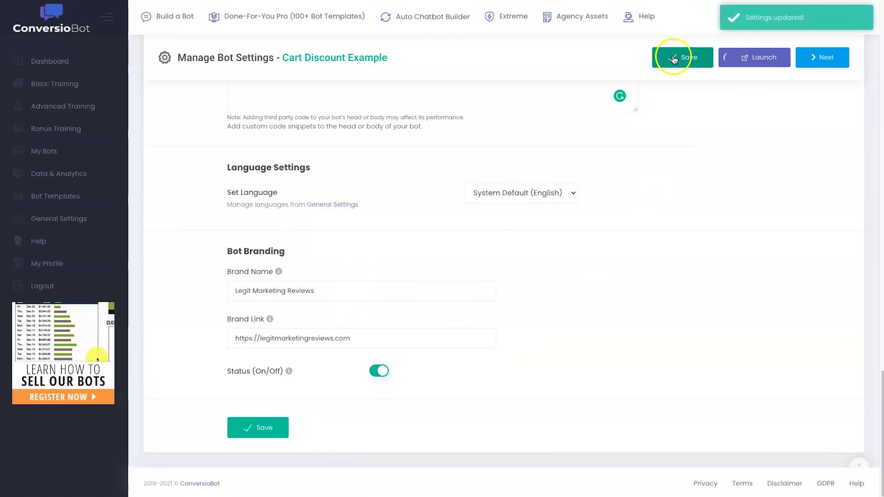
scroll(737, 188, "up", 10)
scroll(739, 185, "up", 10)
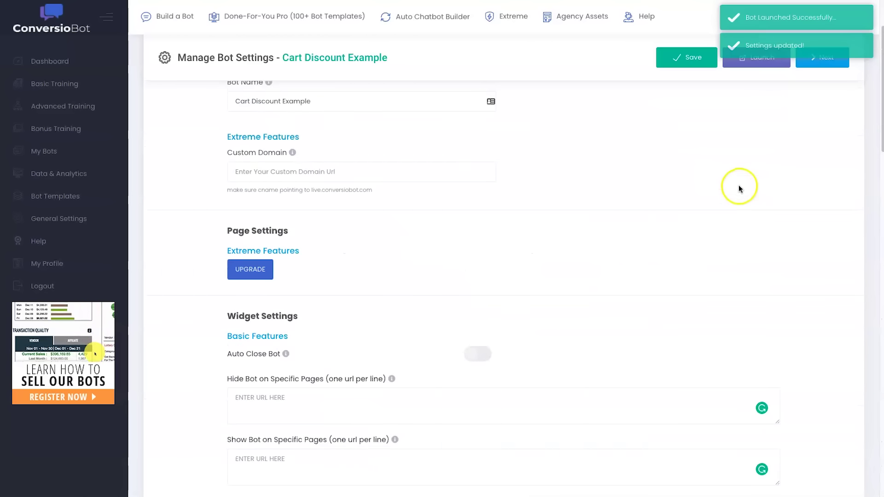
left_click(825, 148)
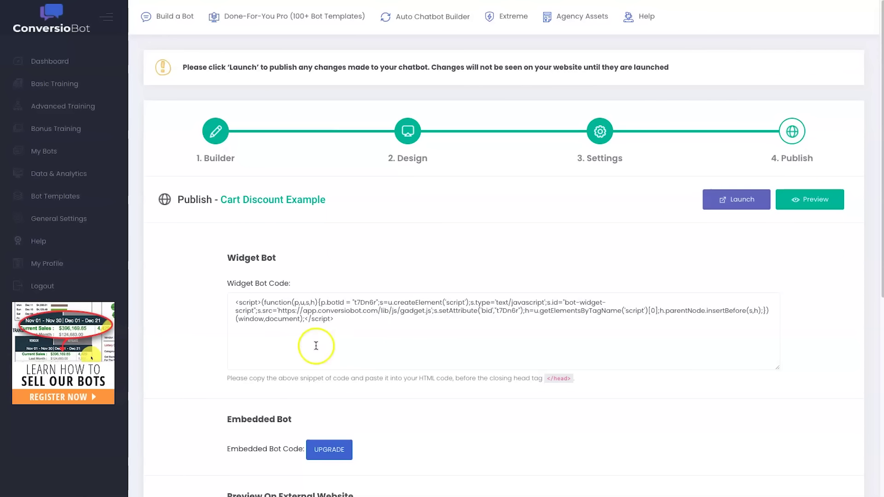
- Copy the bot's widget code and check the embedding, external preview and WordPress plugin options
left_click_drag(336, 320, 233, 302)
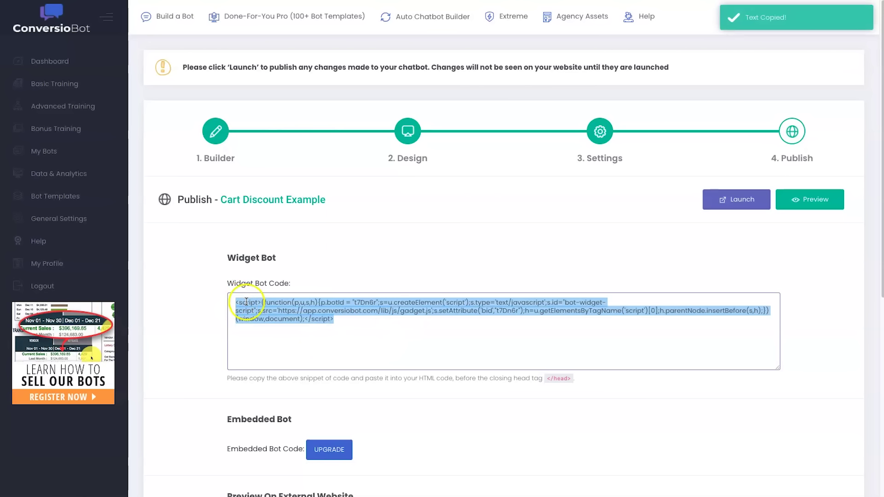
scroll(181, 327, "down", 7)
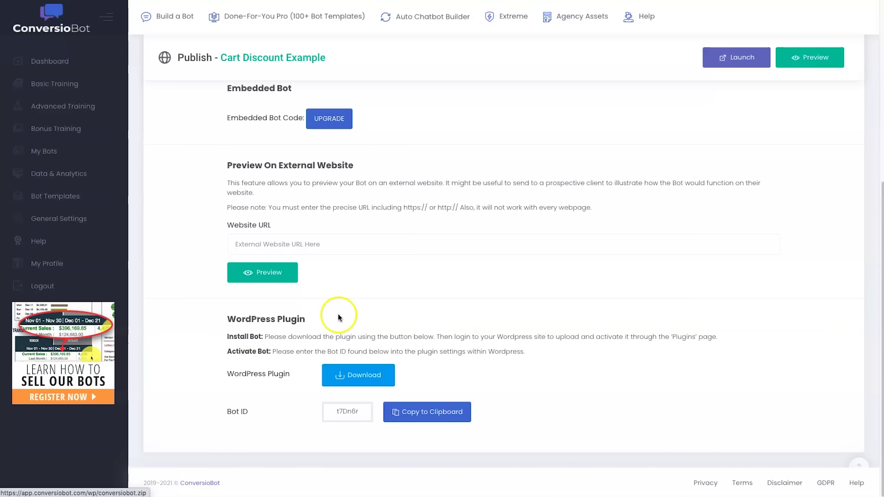
scroll(321, 329, "up", 7)
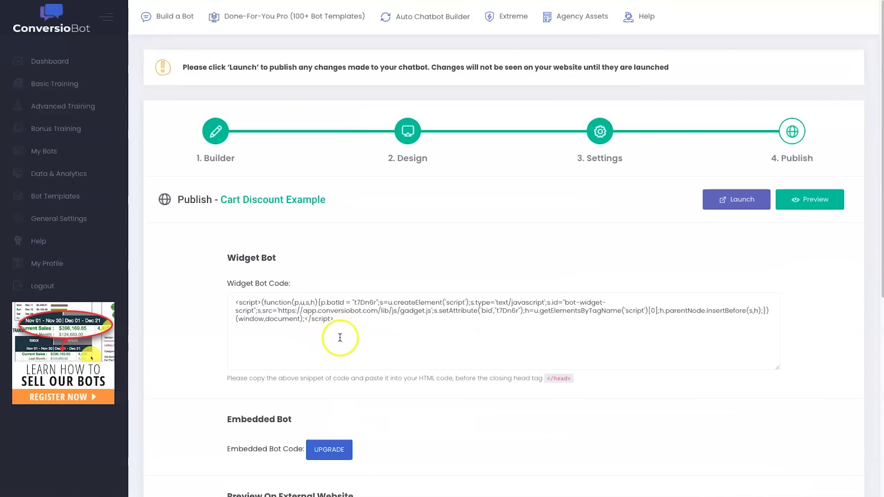
left_click(339, 338)
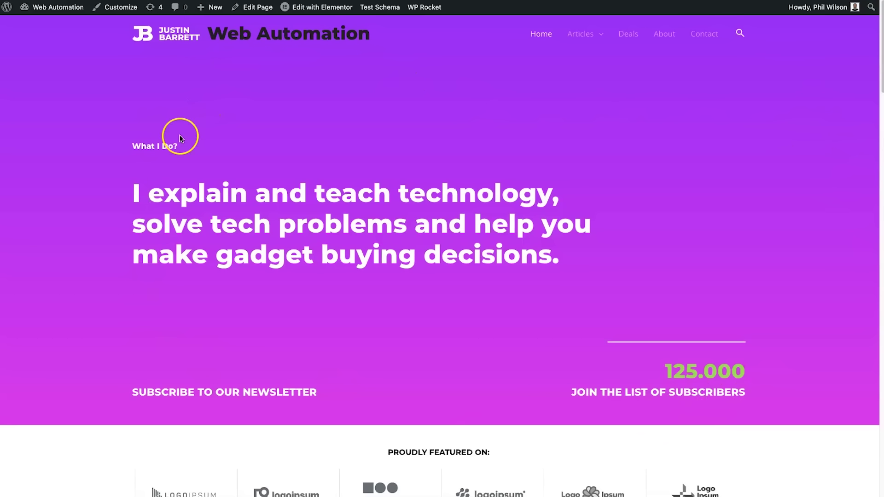
- Switch to the Web Automation home page in Elementor and place an HTML widget beneath the main heading
scroll(446, 309, "down", 20)
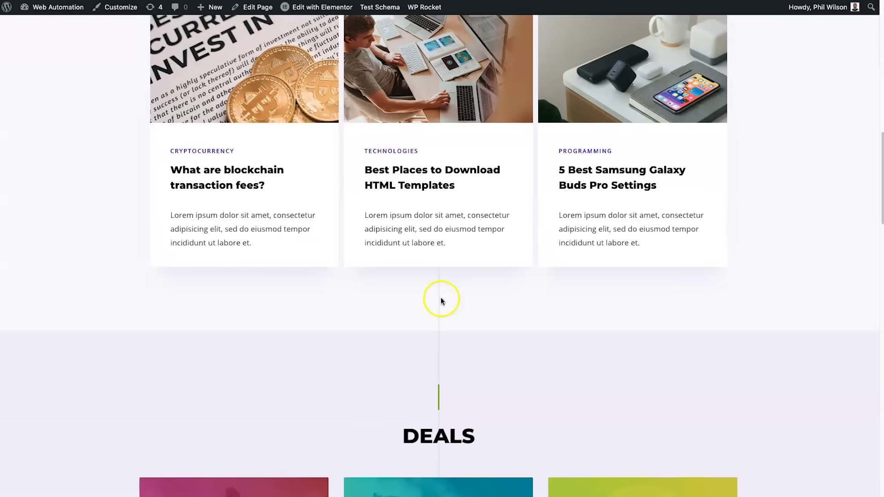
scroll(441, 299, "up", 20)
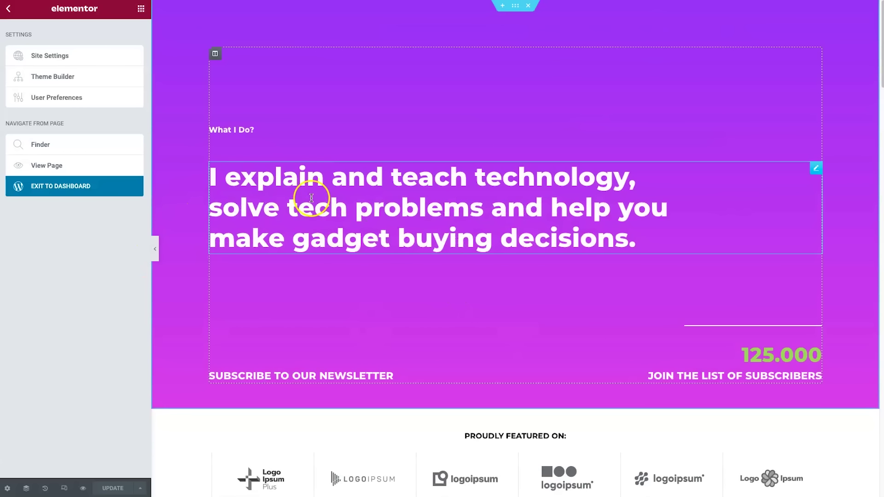
left_click(9, 9)
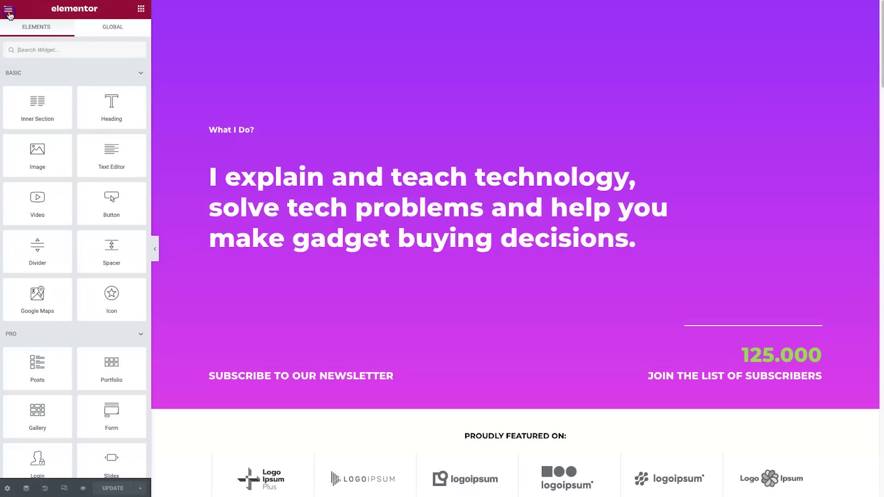
type("html")
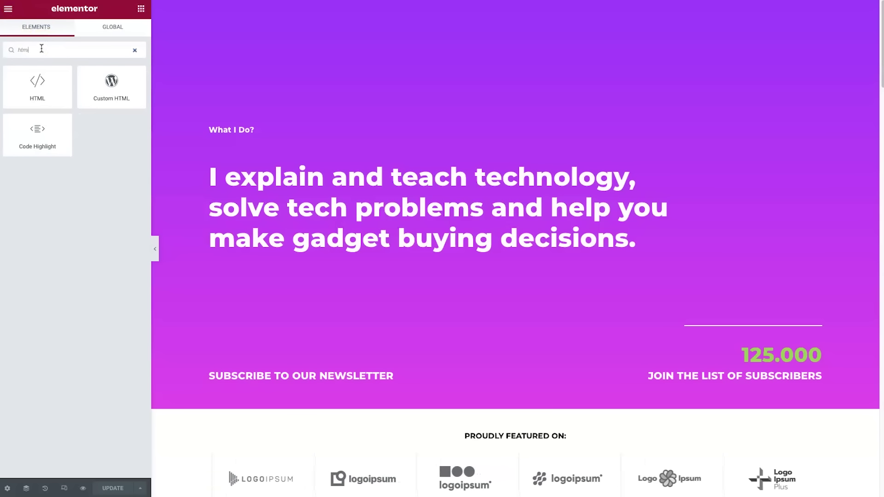
left_click_drag(34, 83, 463, 236)
- Paste the copied bot script into the HTML widget and update the page
left_click(104, 121)
key("ctrl+v")
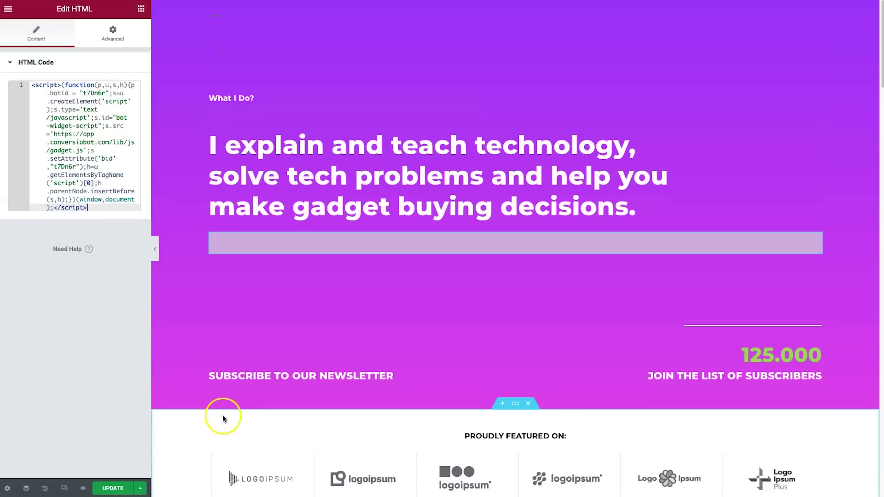
left_click(114, 488)
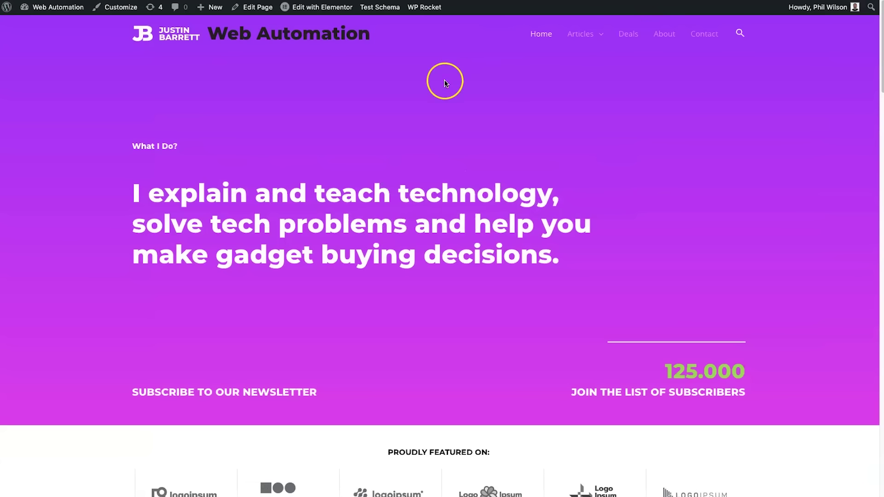
- Reload the live Web Automation home page and open the chatbot from its greeting bubble
right_click(414, 87)
left_click(443, 112)
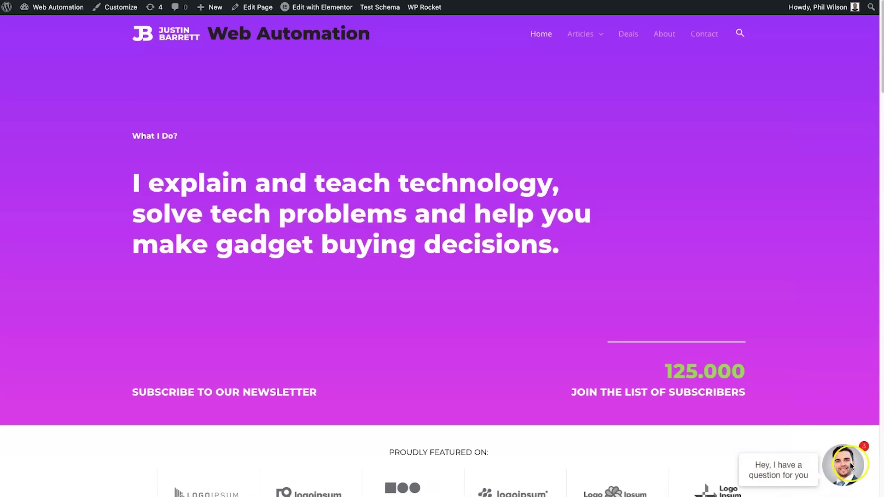
left_click(781, 468)
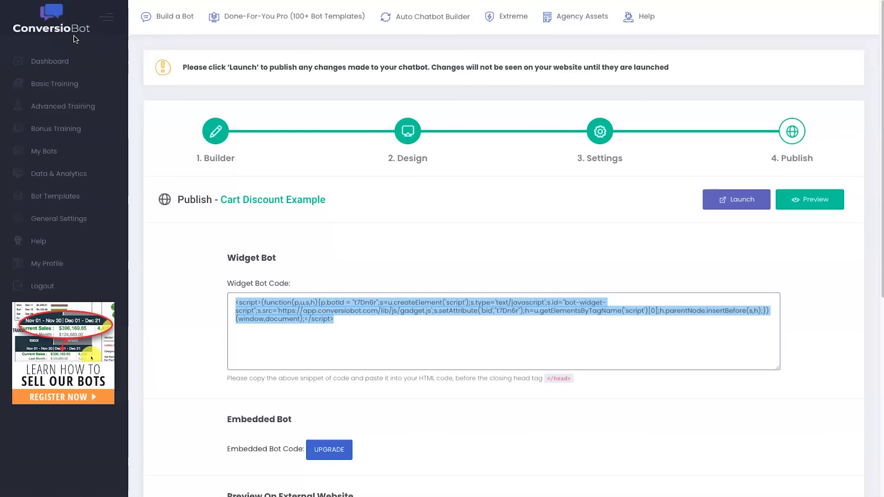
- Return to ConversioBot and look through the Basic Training video categories
left_click(43, 82)
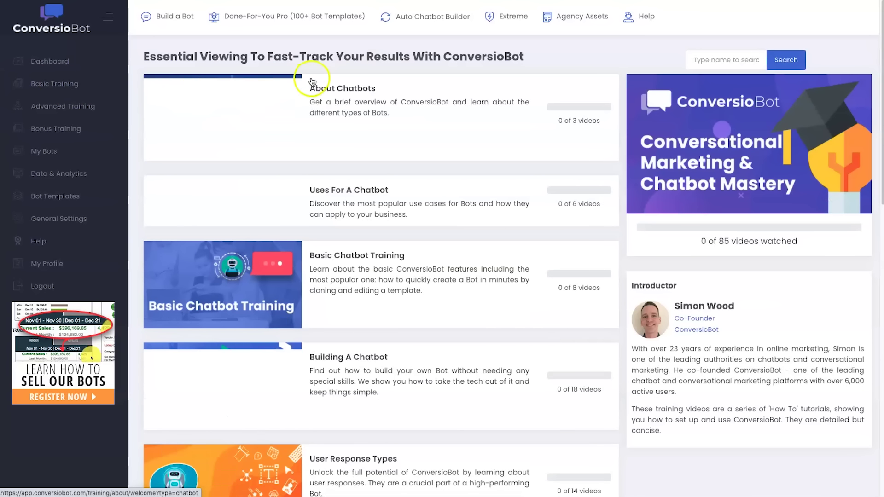
left_click(202, 102)
scroll(242, 278, "down", 10)
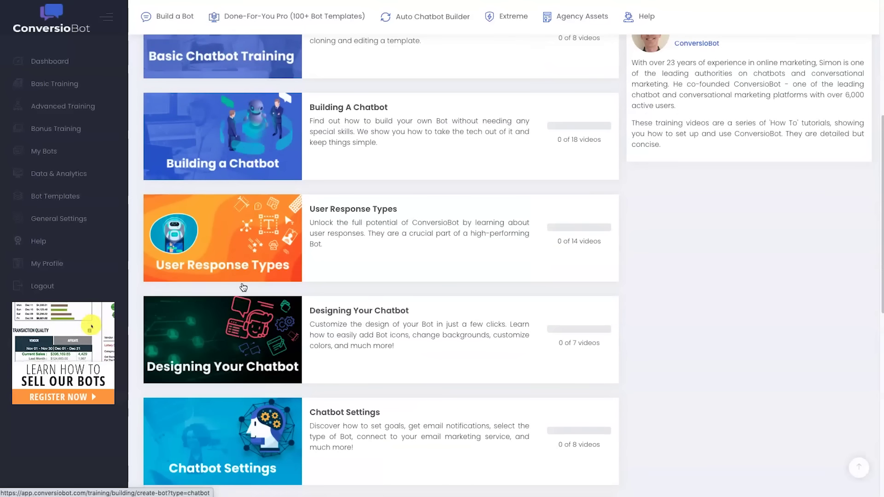
scroll(243, 287, "down", 5)
scroll(207, 323, "up", 15)
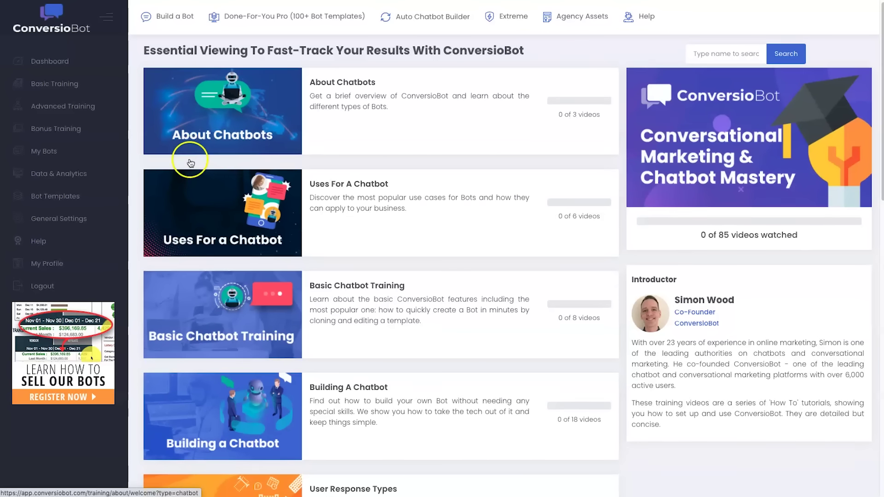
scroll(189, 164, "down", 2)
scroll(184, 150, "up", 2)
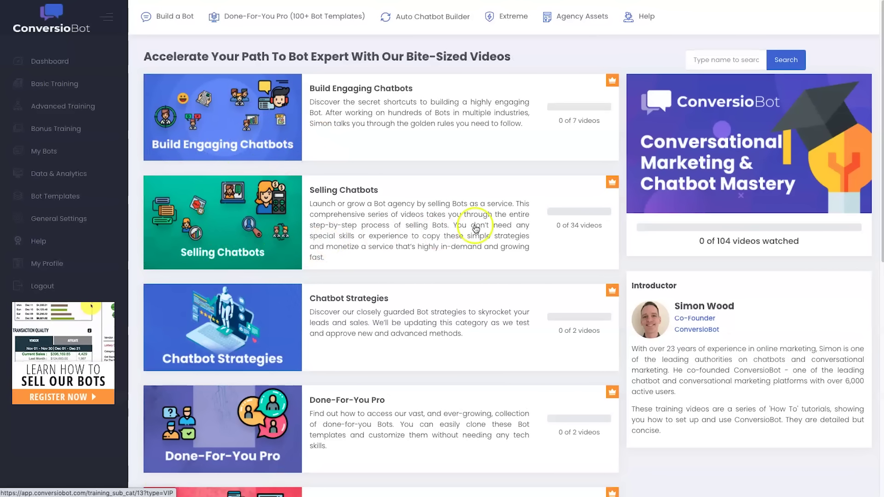
- Open the Build Engaging Chatbots course from the Advanced Training categories and look over its lesson page
left_click(524, 133)
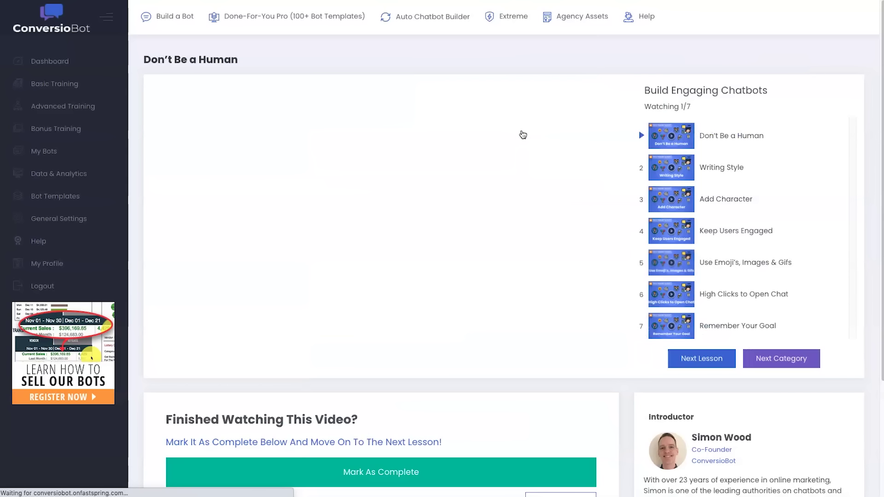
left_click(186, 251)
scroll(434, 324, "down", 4)
scroll(444, 263, "up", 4)
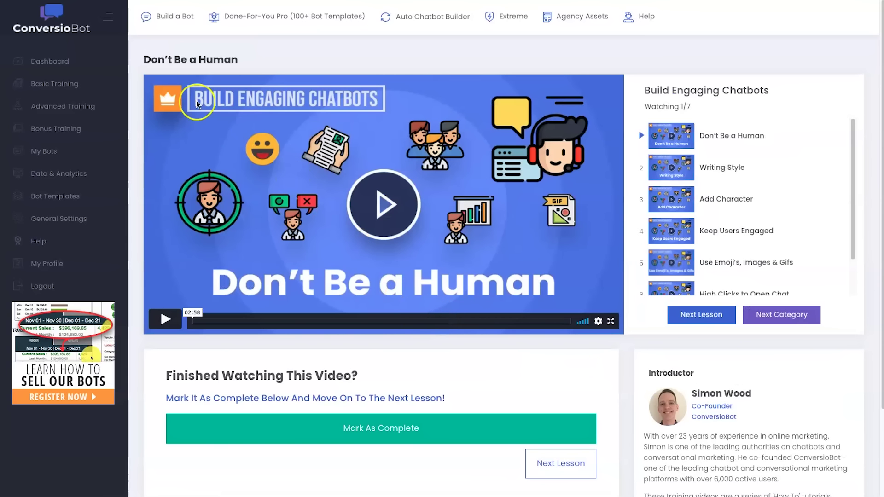
- Browse the Bonus Training categories and the My Bots list, and open Data & Analytics
left_click(57, 133)
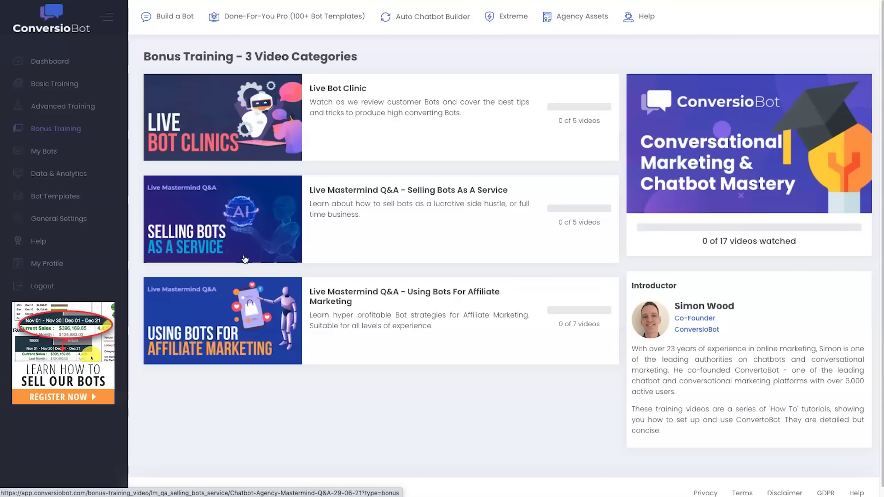
left_click(52, 155)
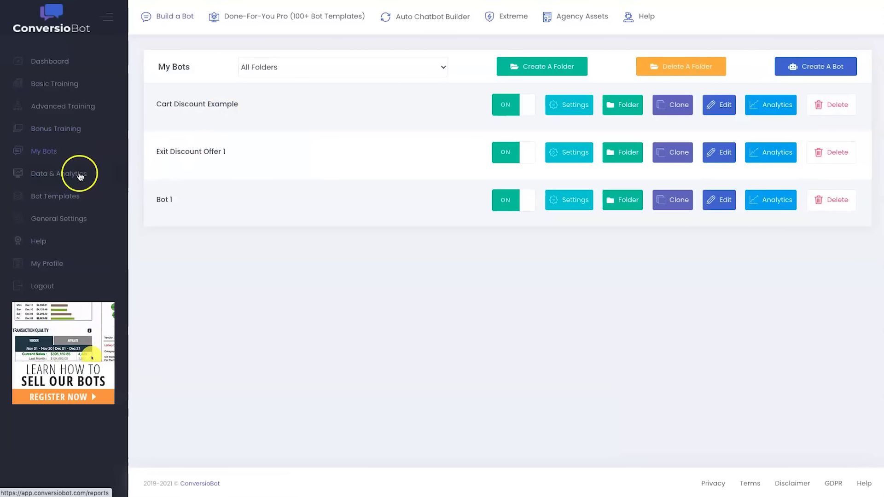
left_click(80, 175)
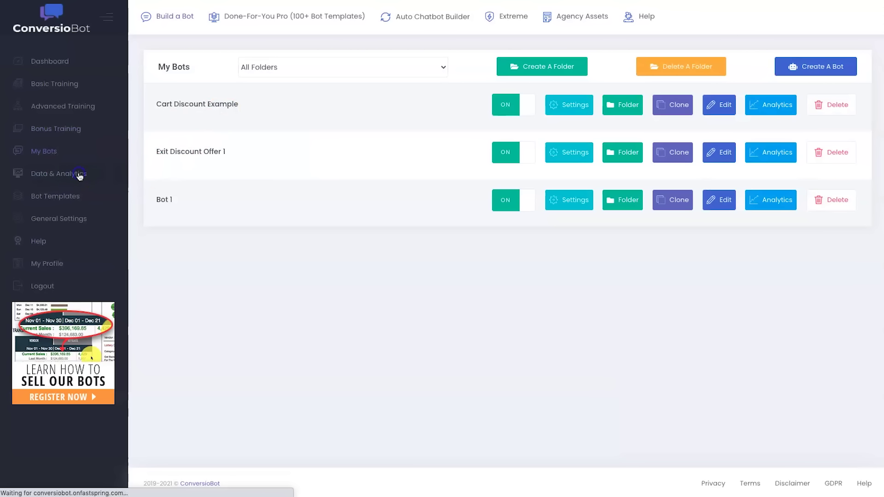